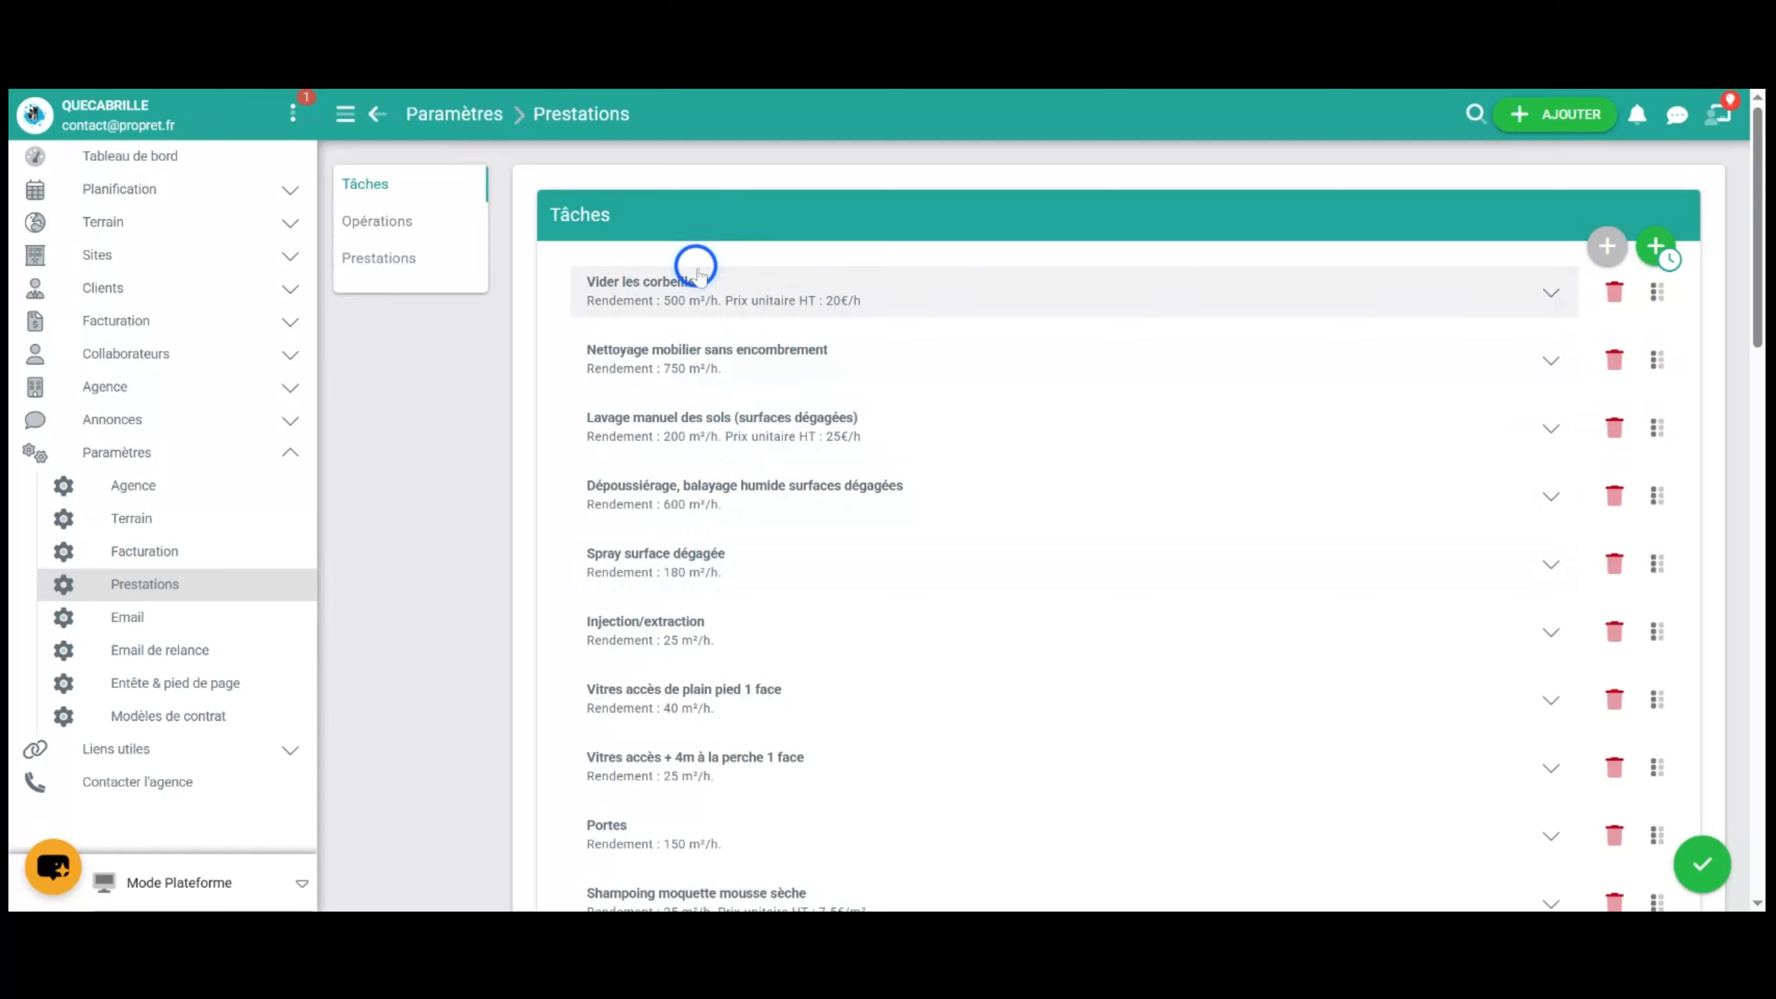
Step: Review the task list and the Vider les corbeilles task's name, output rate, unit price and available unit options
scroll(716, 287, "down", 10)
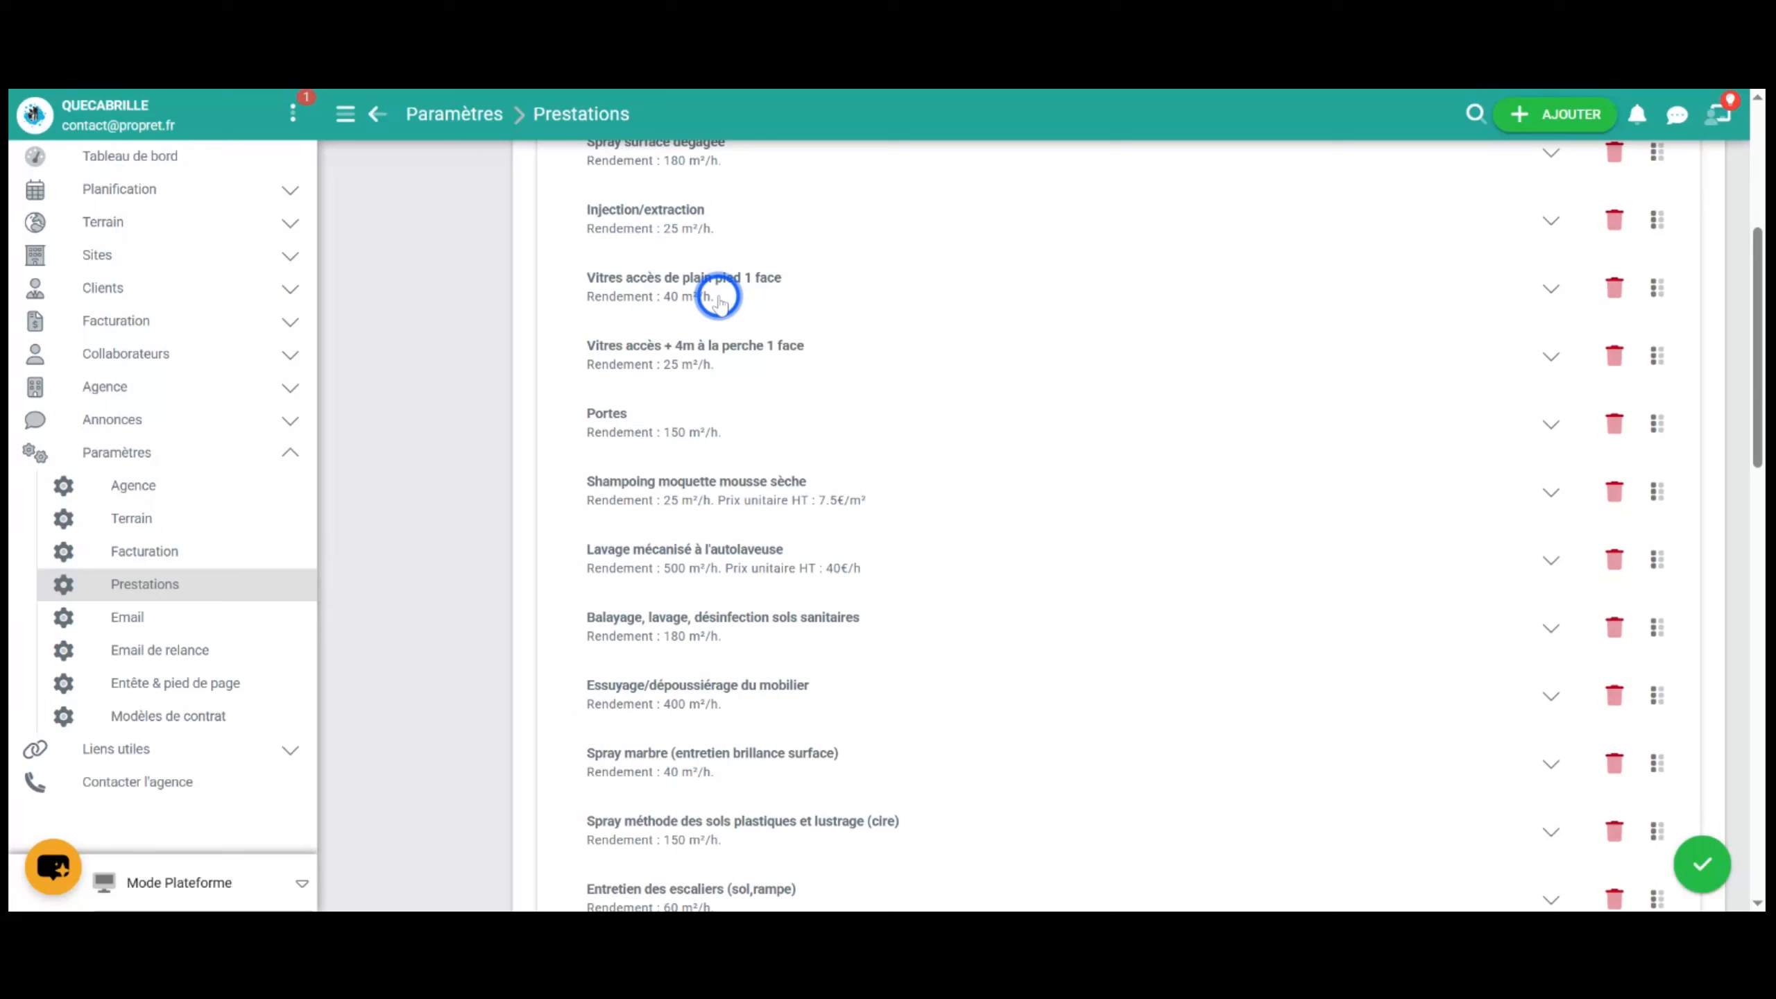
scroll(648, 286, "up", 10)
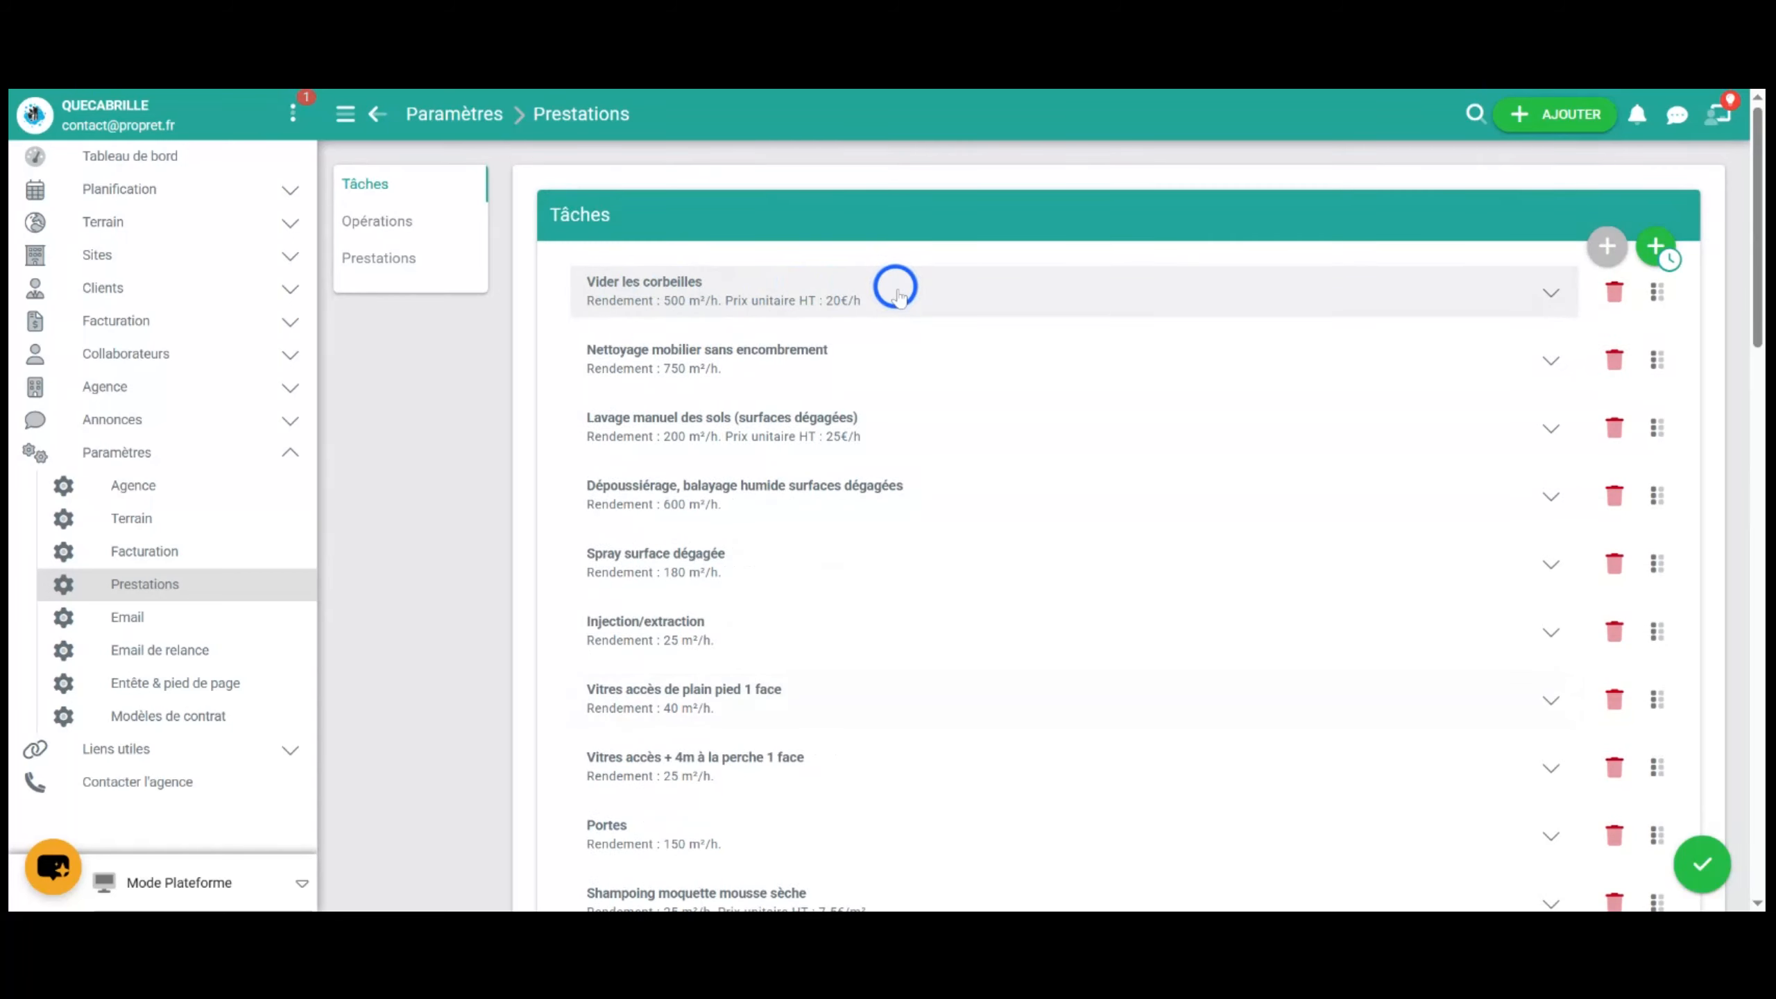
left_click(692, 293)
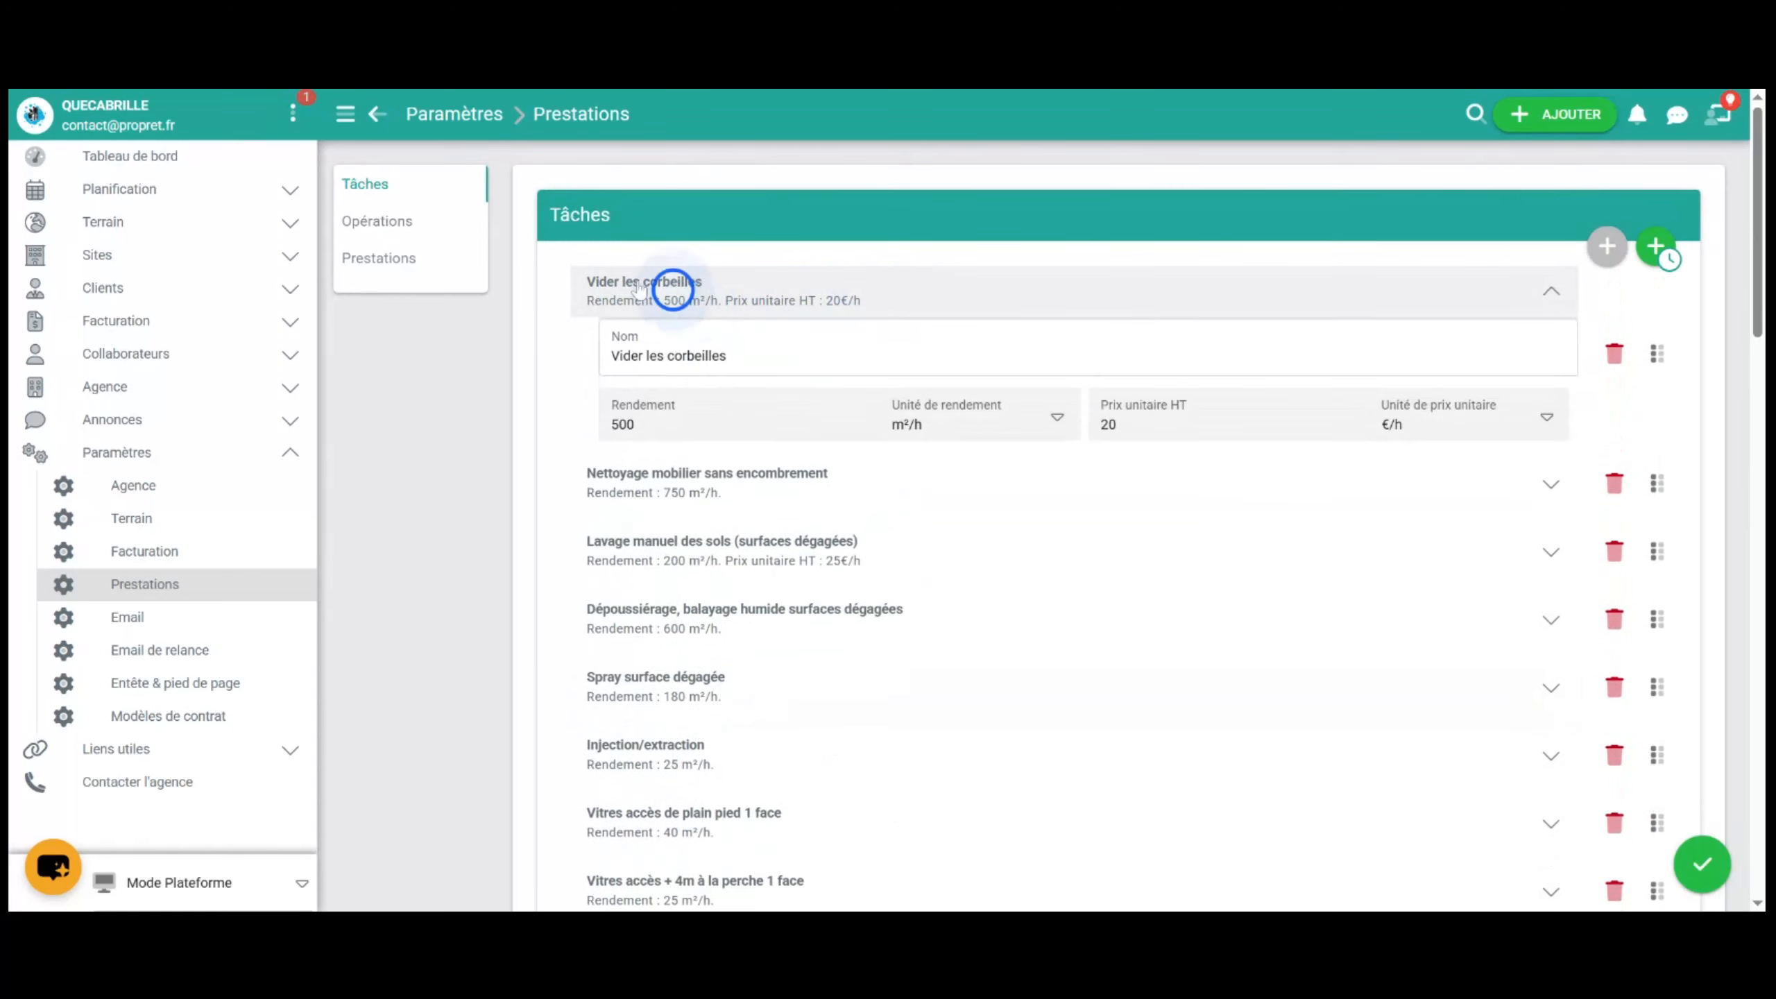
left_click(690, 404)
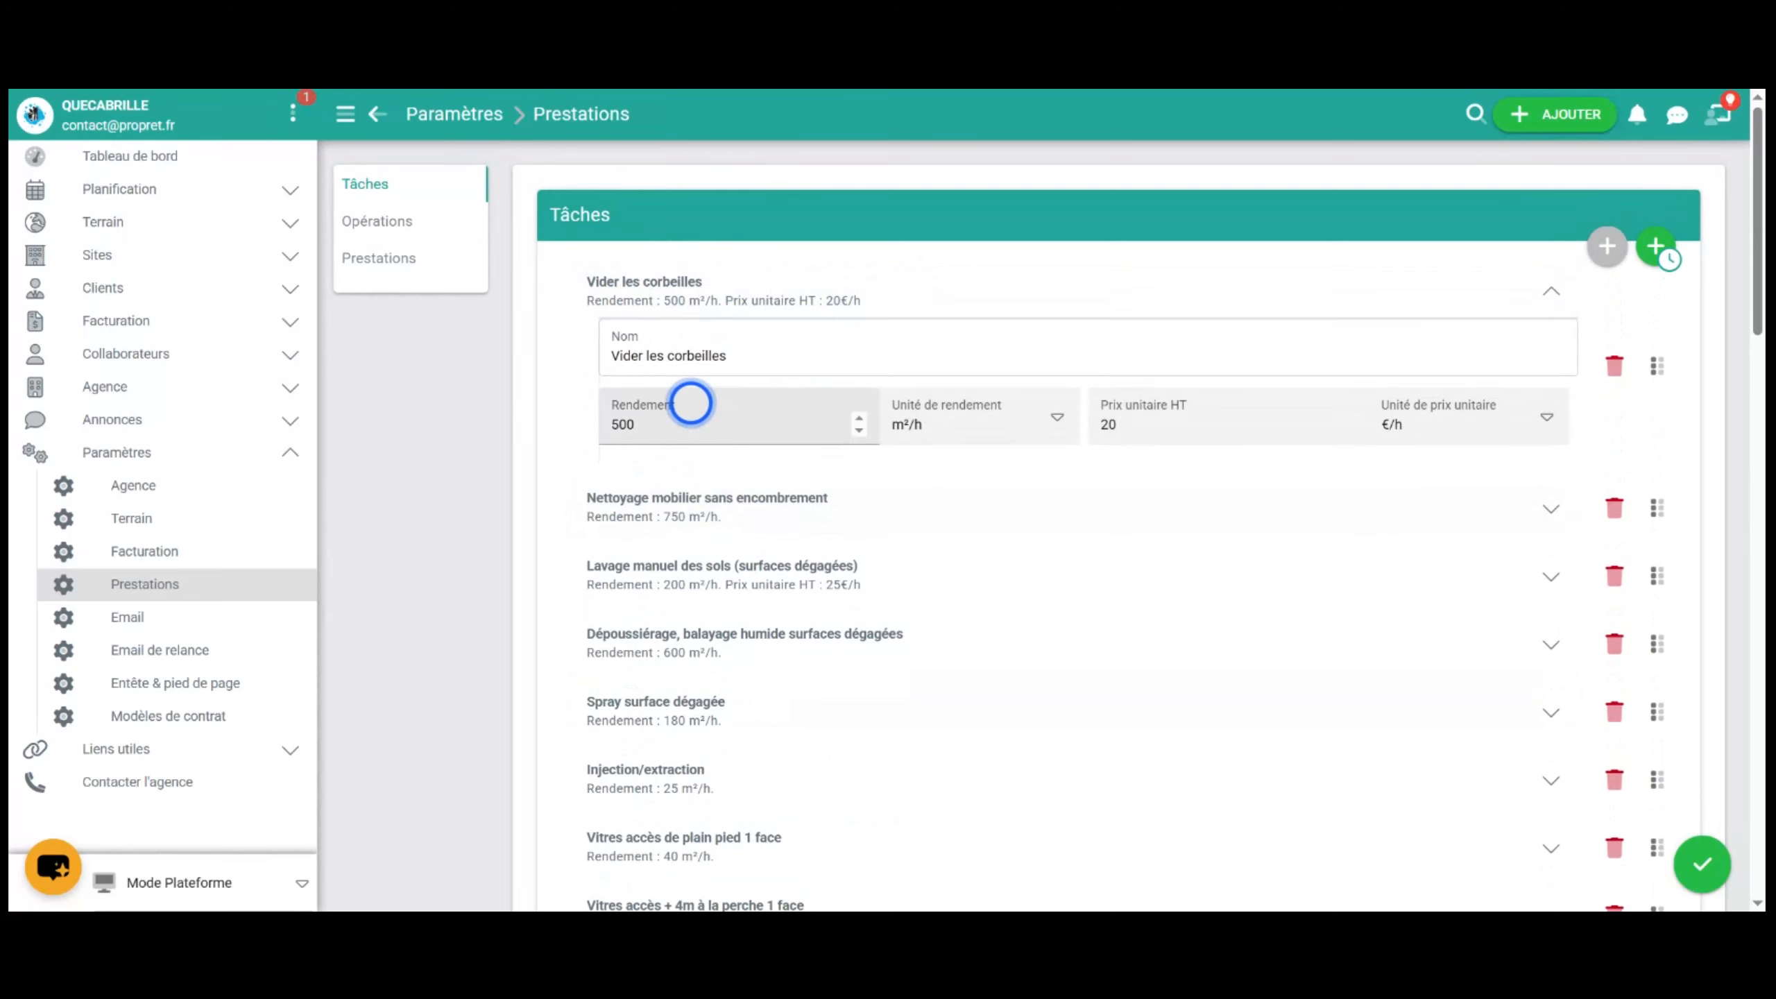
left_click(1054, 423)
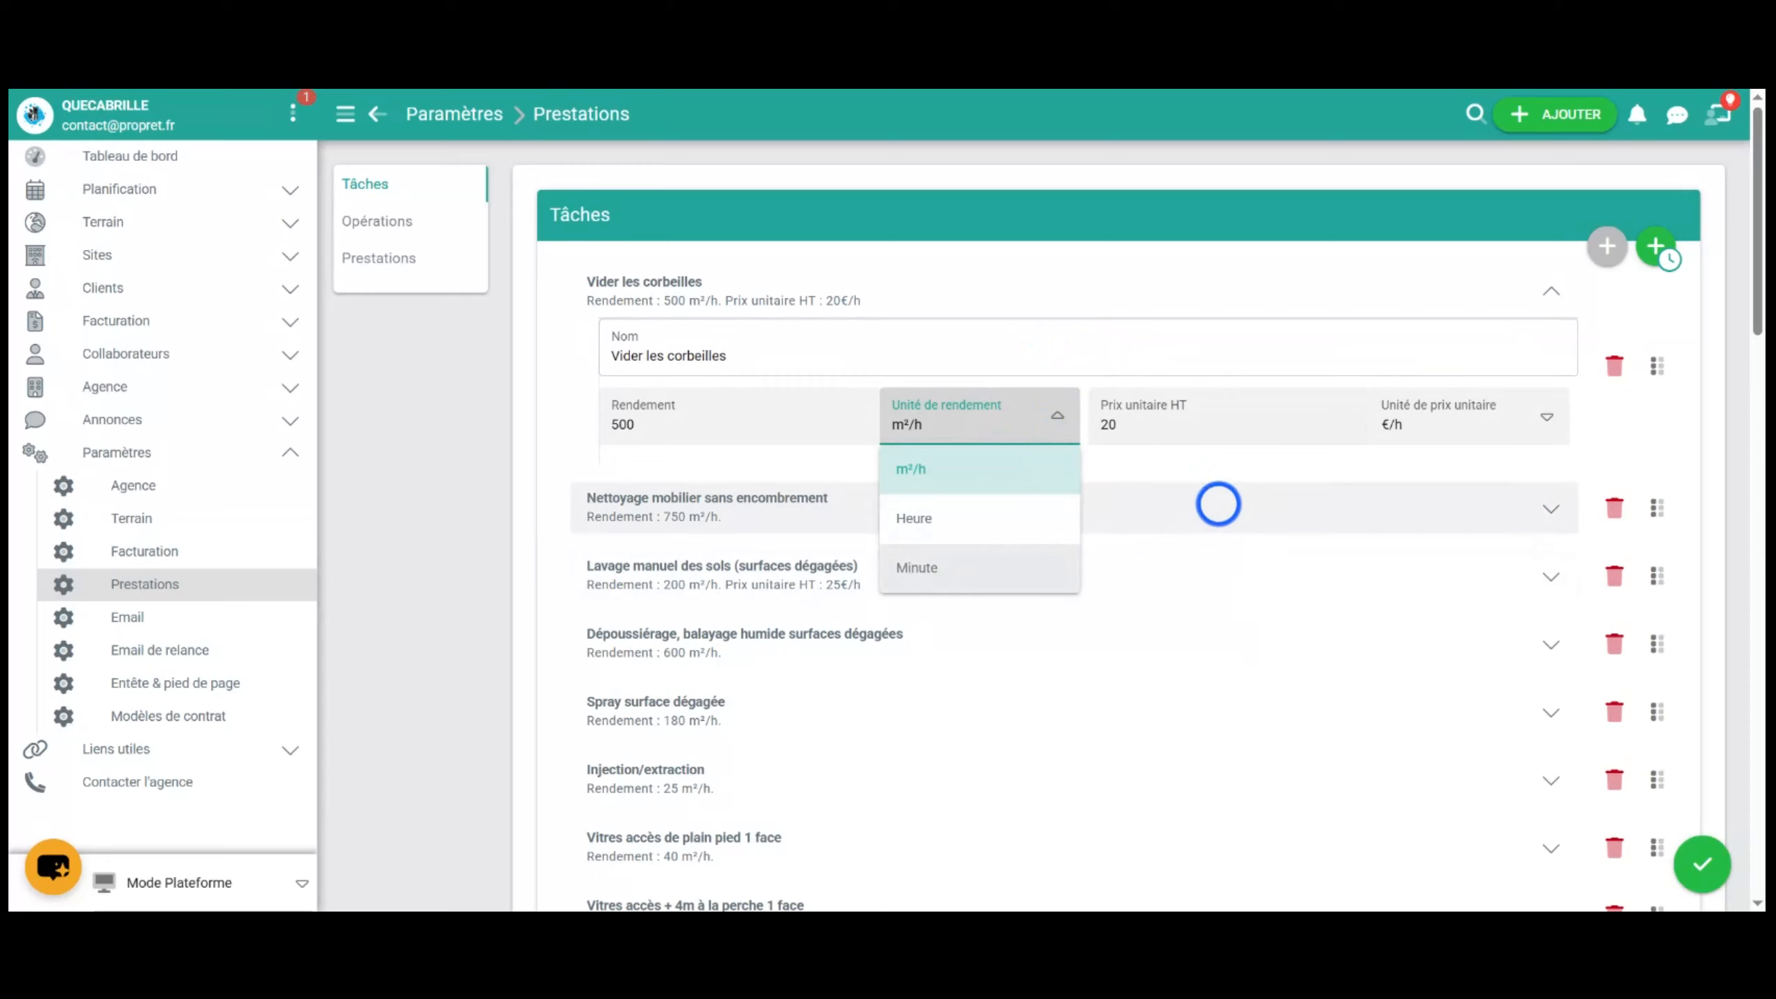
left_click(1202, 424)
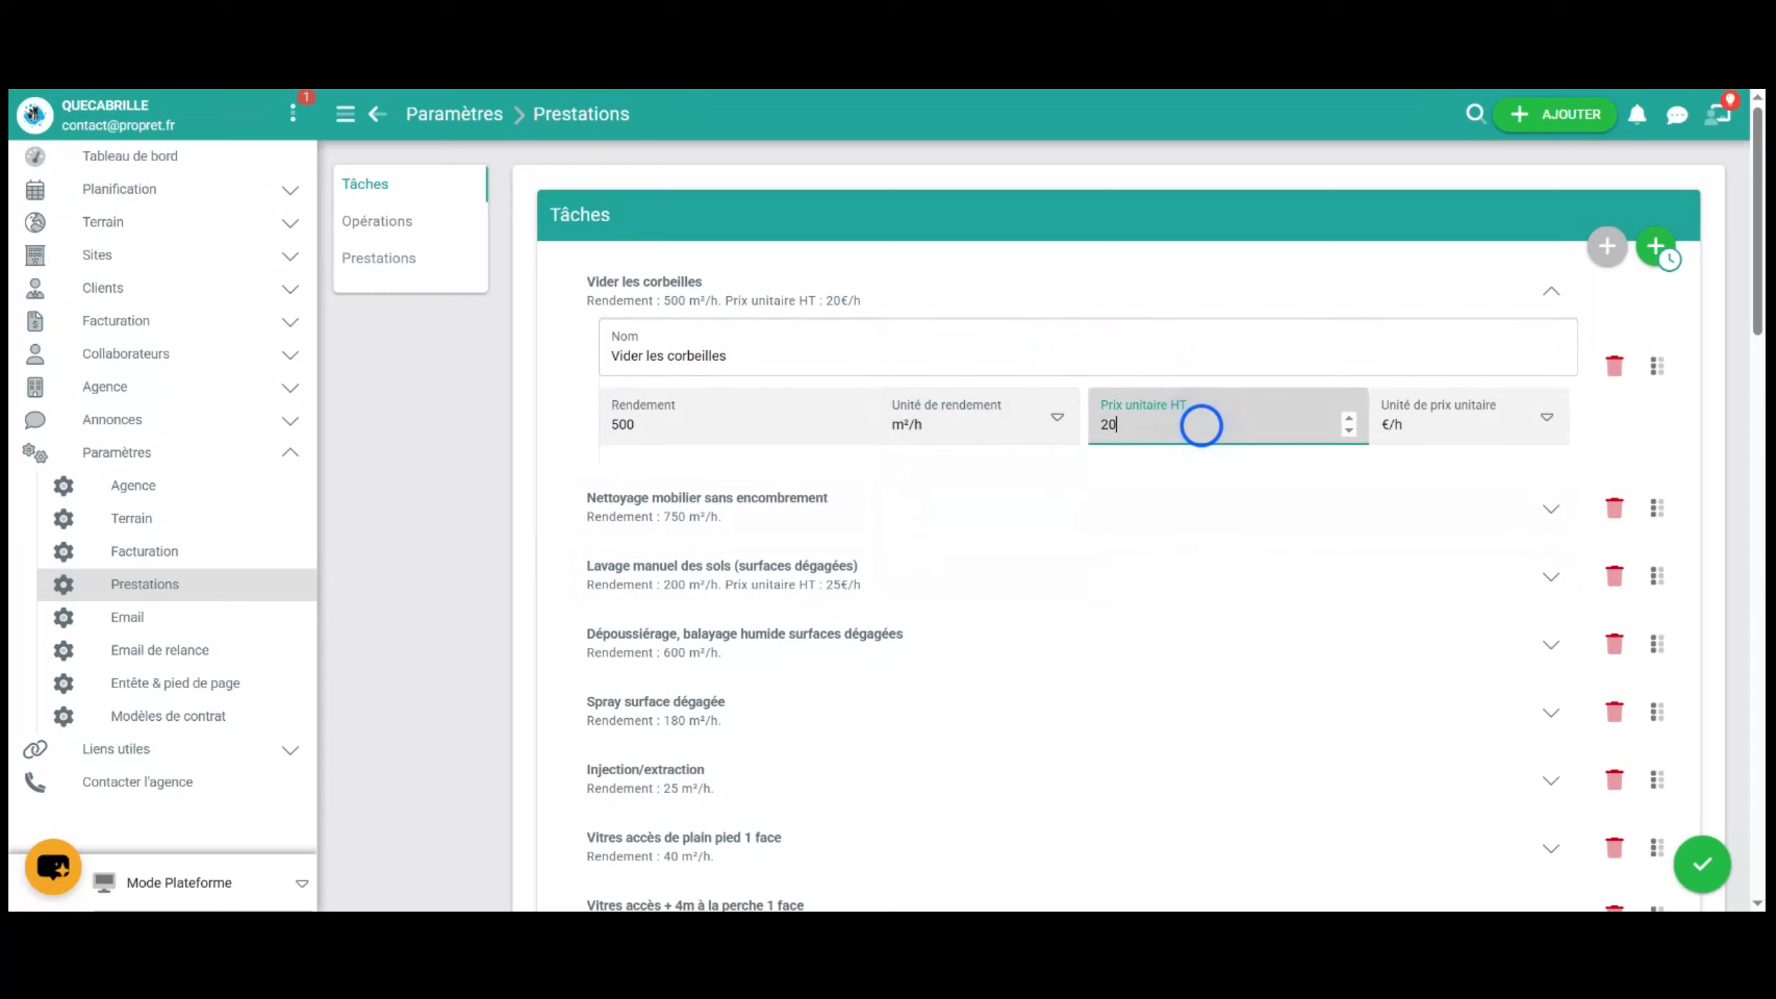
left_click(1526, 428)
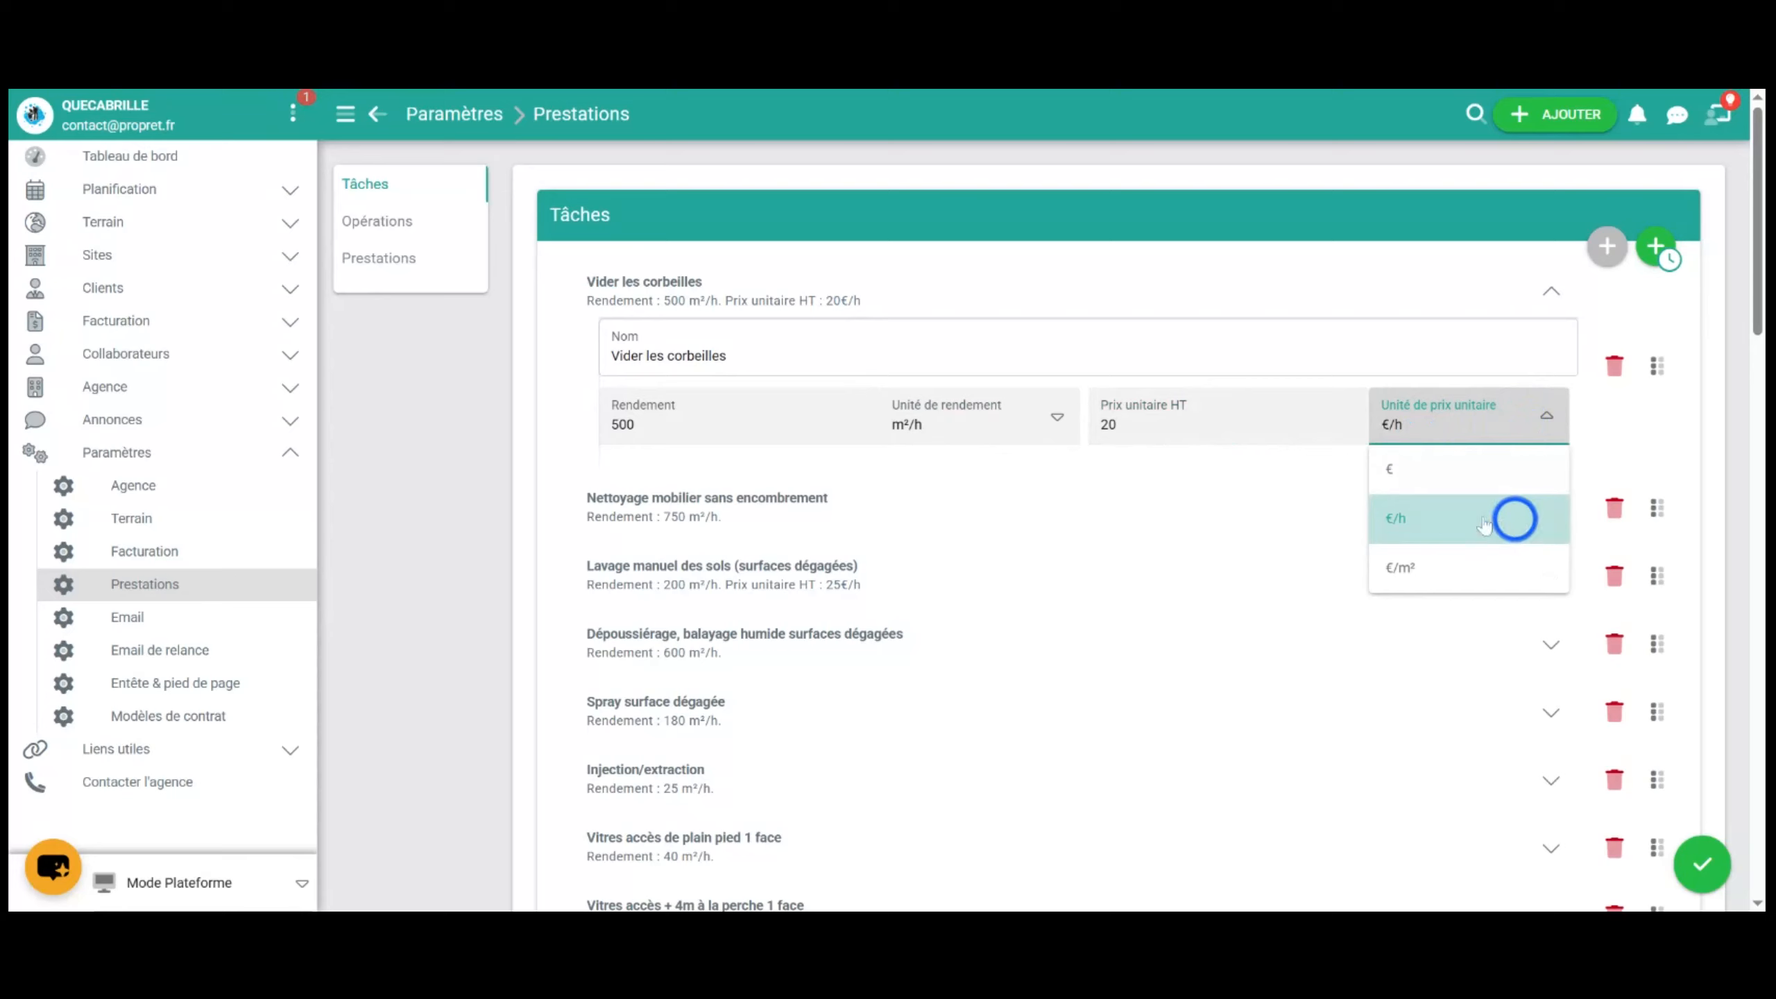
left_click(1550, 293)
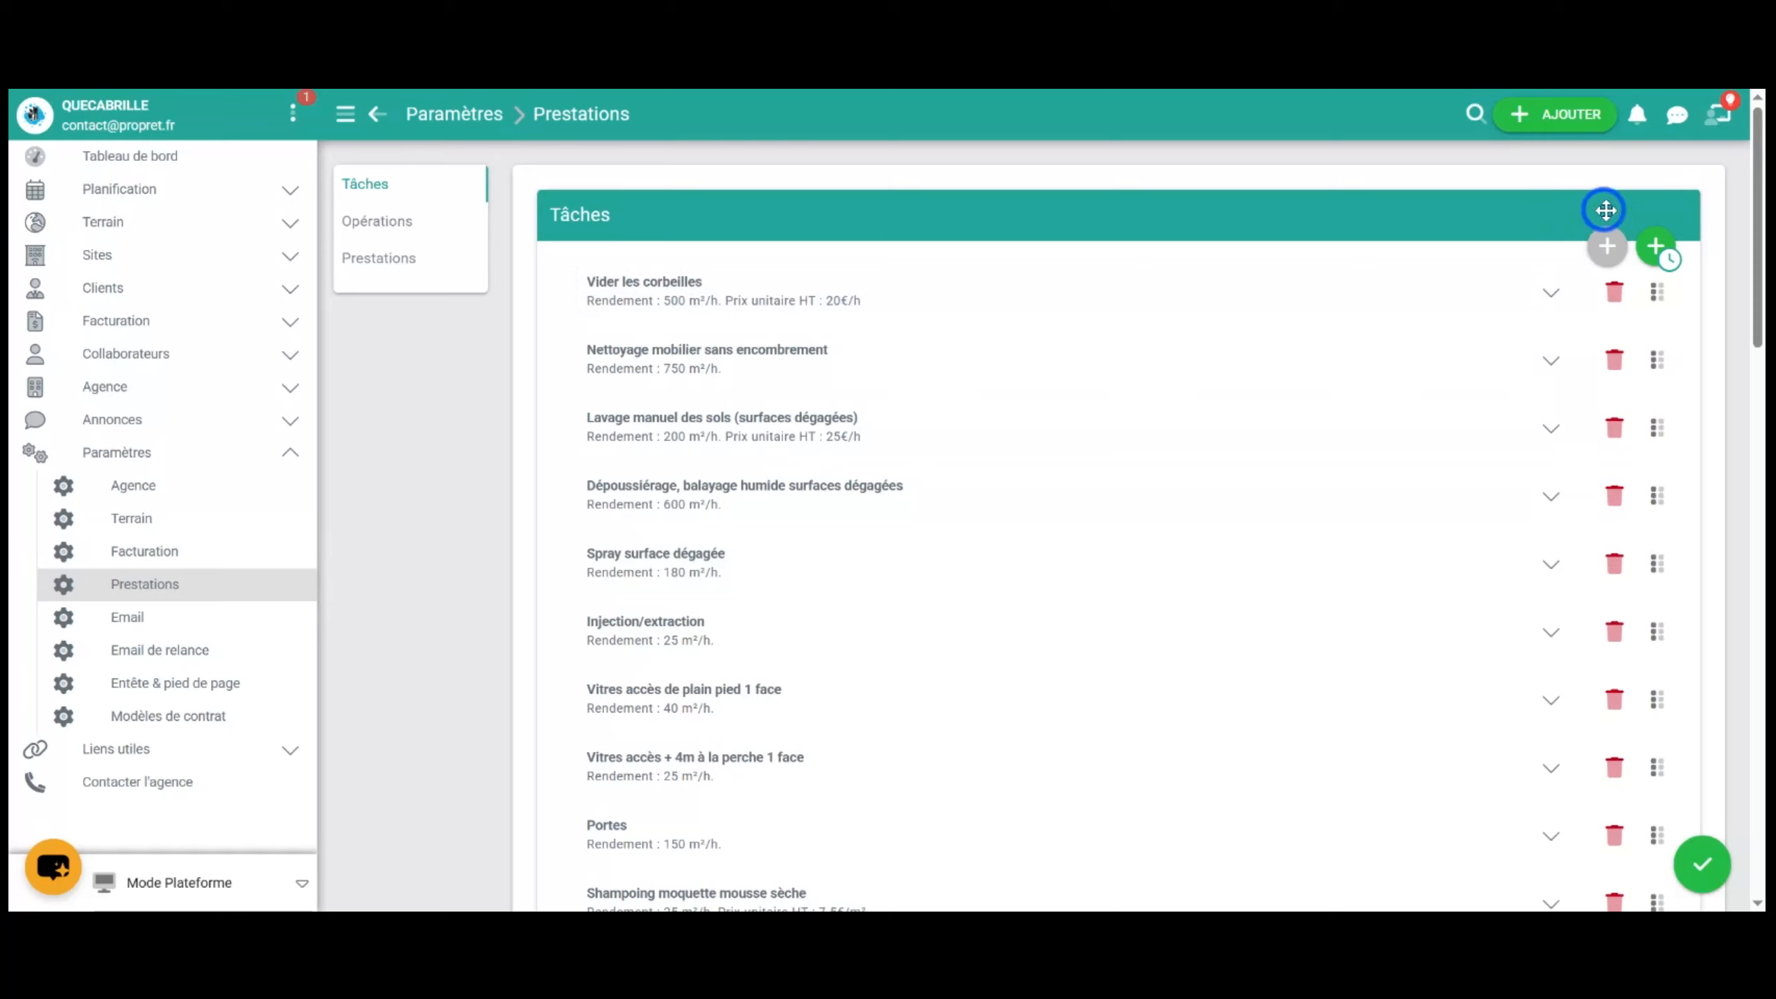
Step: Try adding a blank task without filling it in, and browse the default task catalogue without selecting anything
left_click(1607, 249)
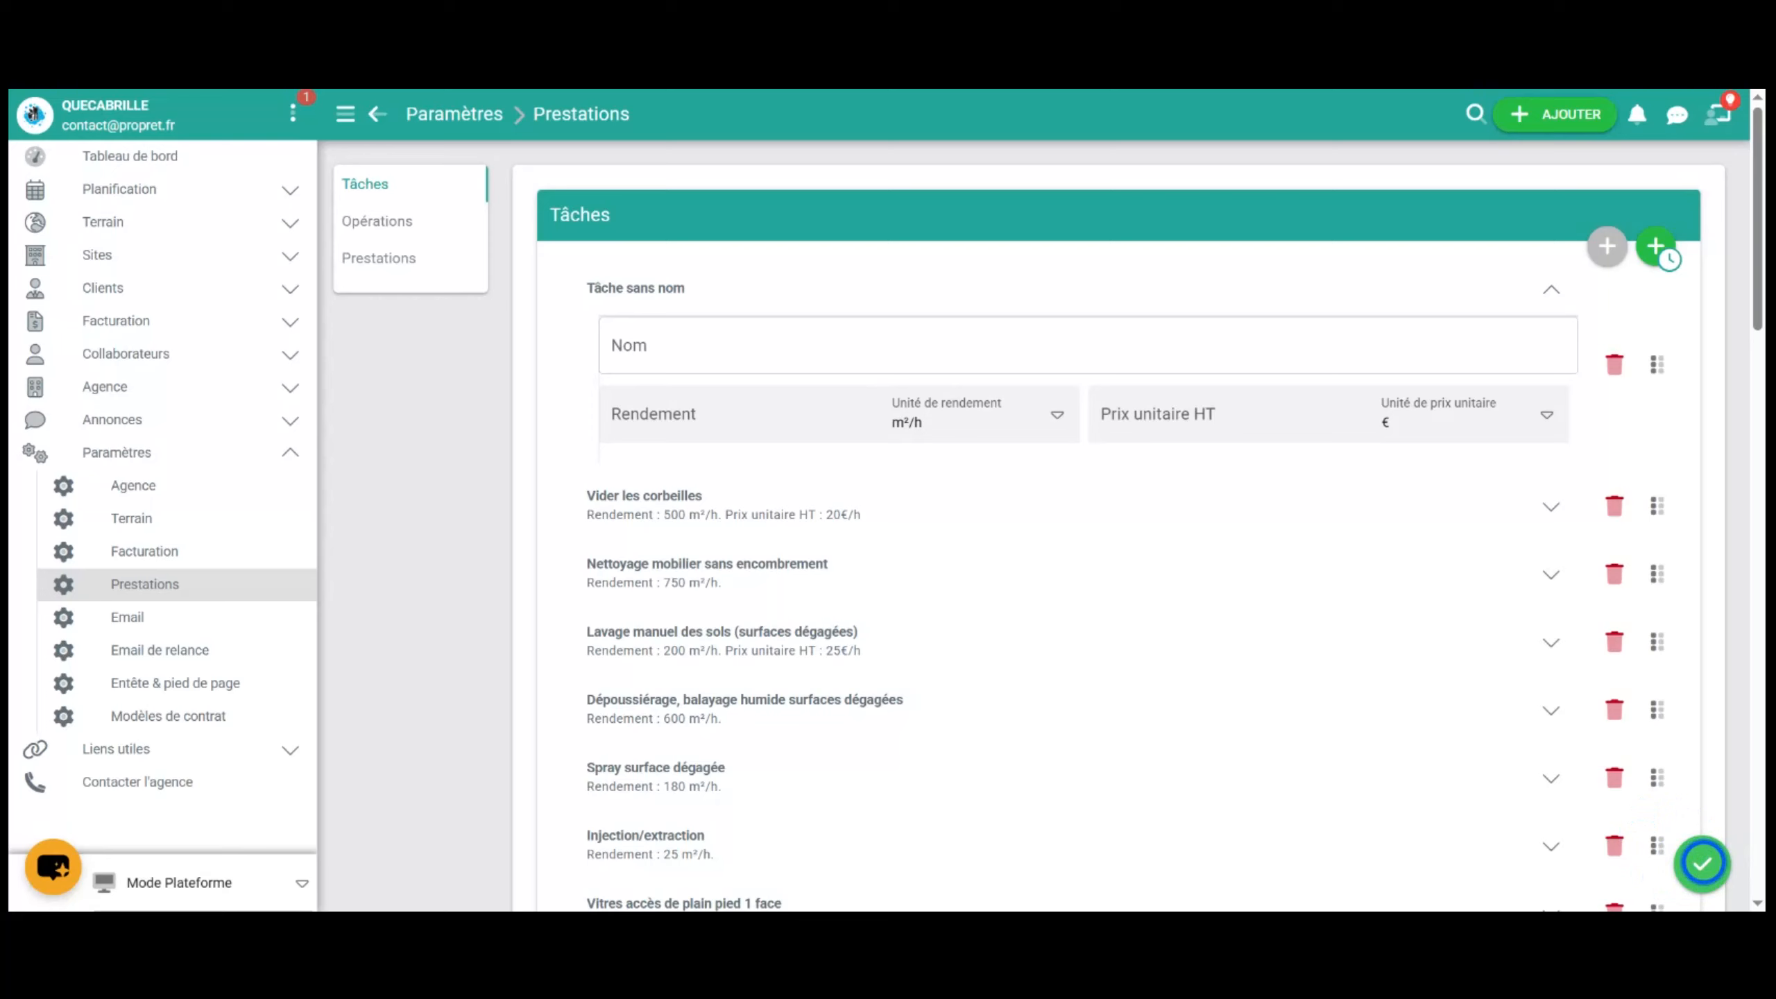
left_click(1701, 863)
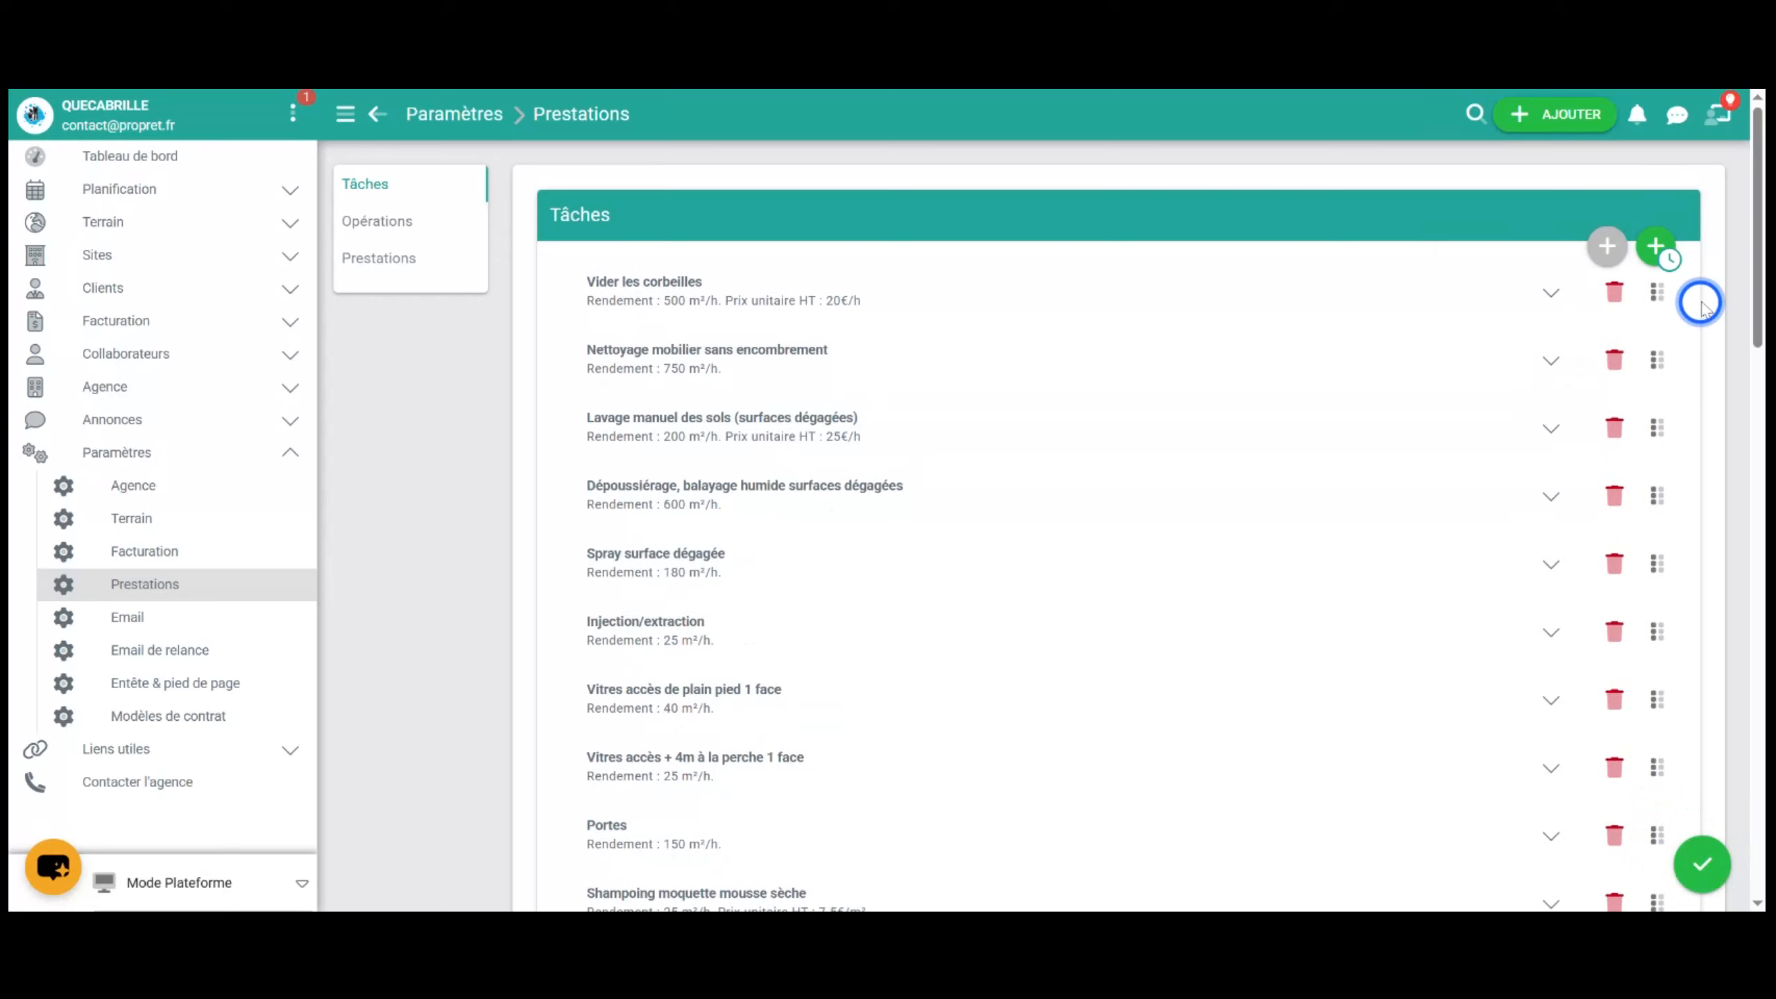
left_click(1661, 252)
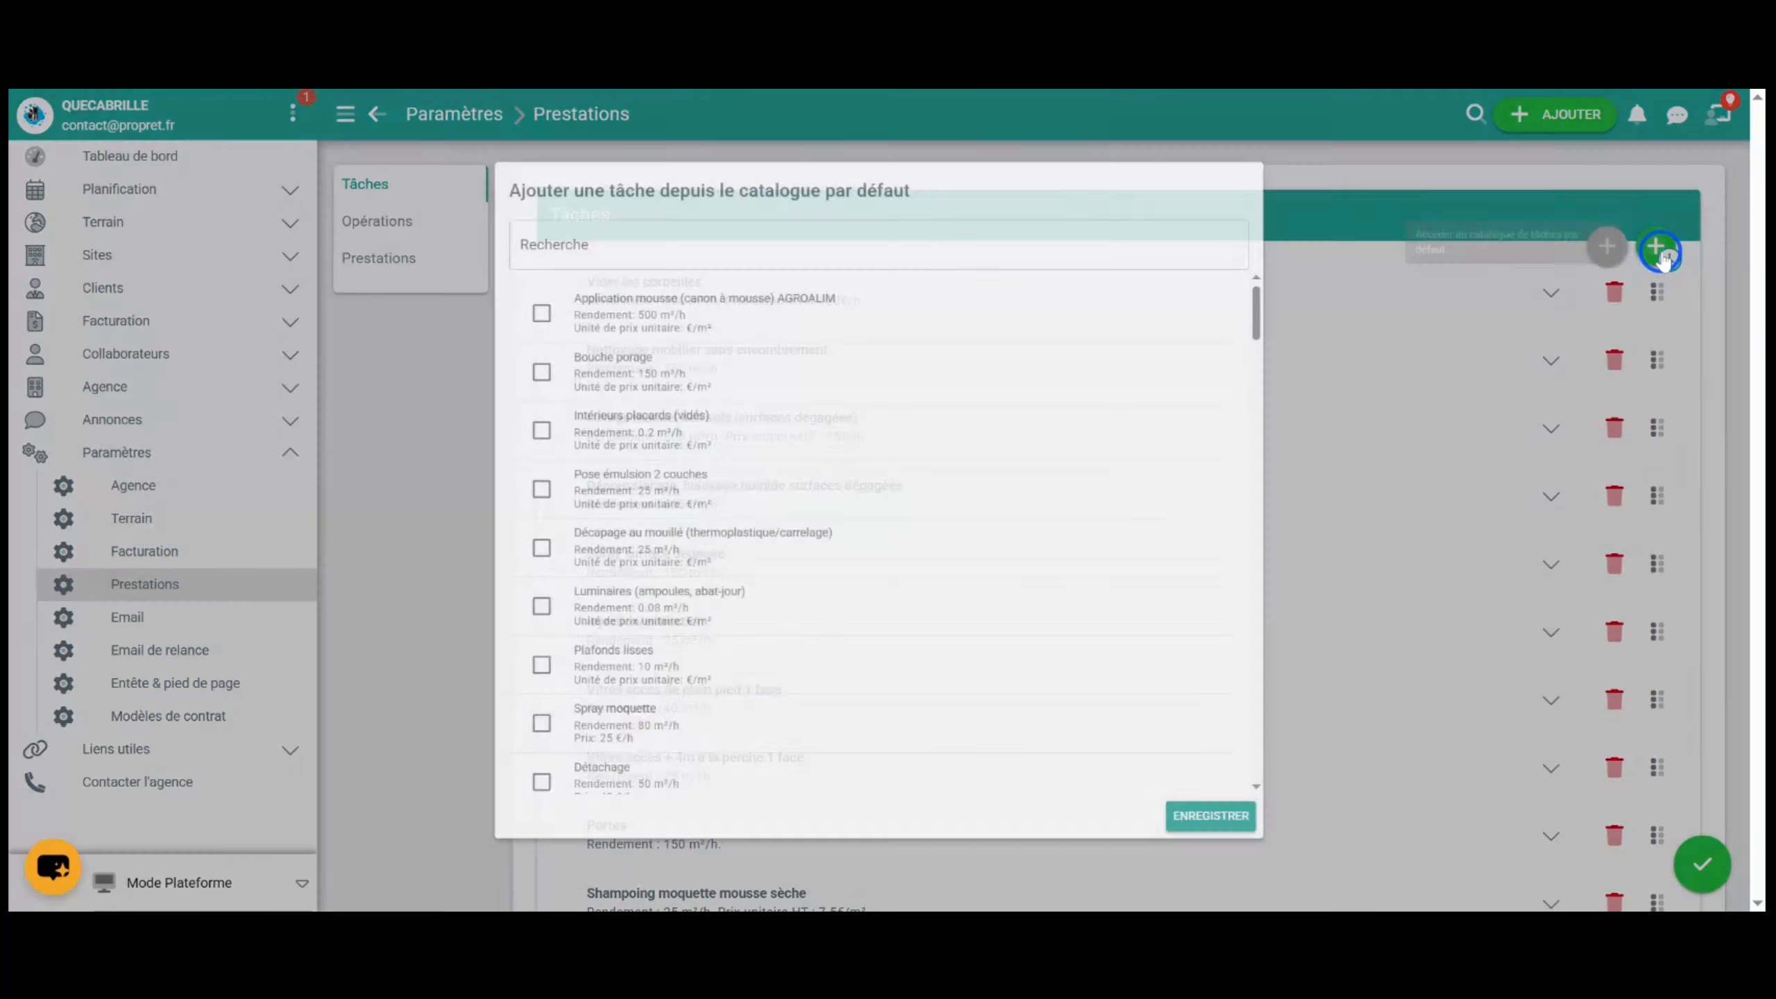
scroll(745, 555, "down", 5)
scroll(745, 555, "down", 5)
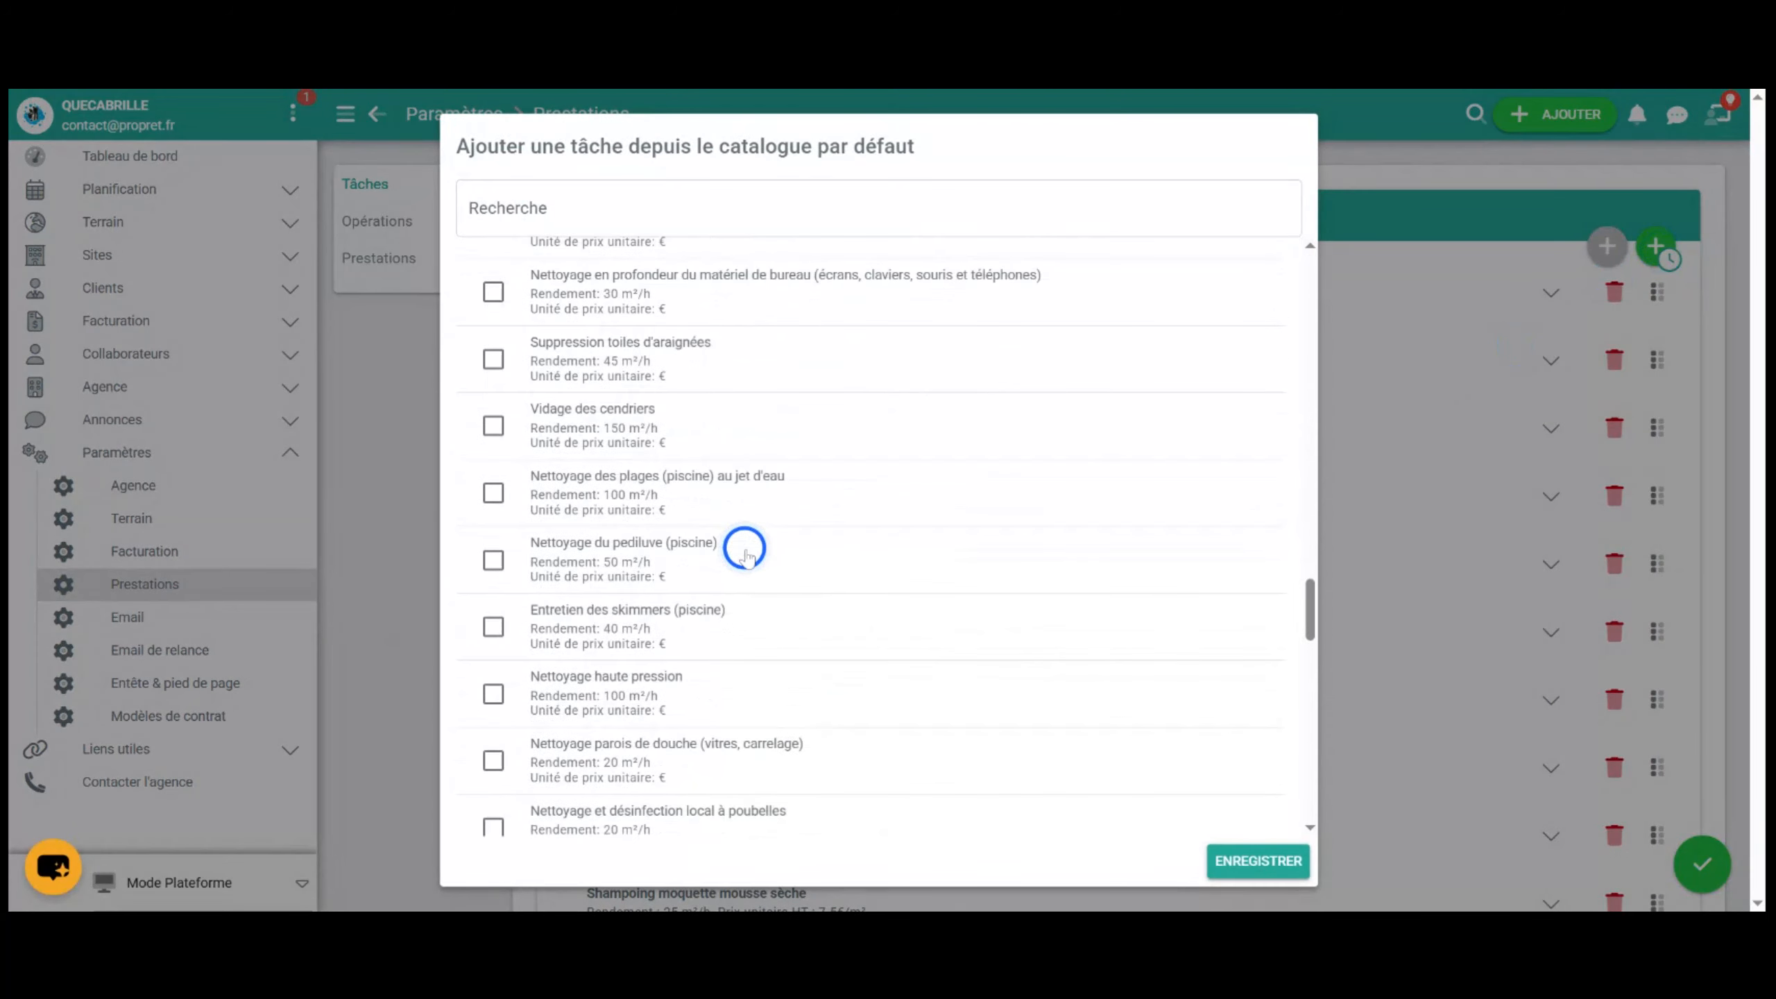
scroll(745, 555, "up", 8)
left_click(1617, 629)
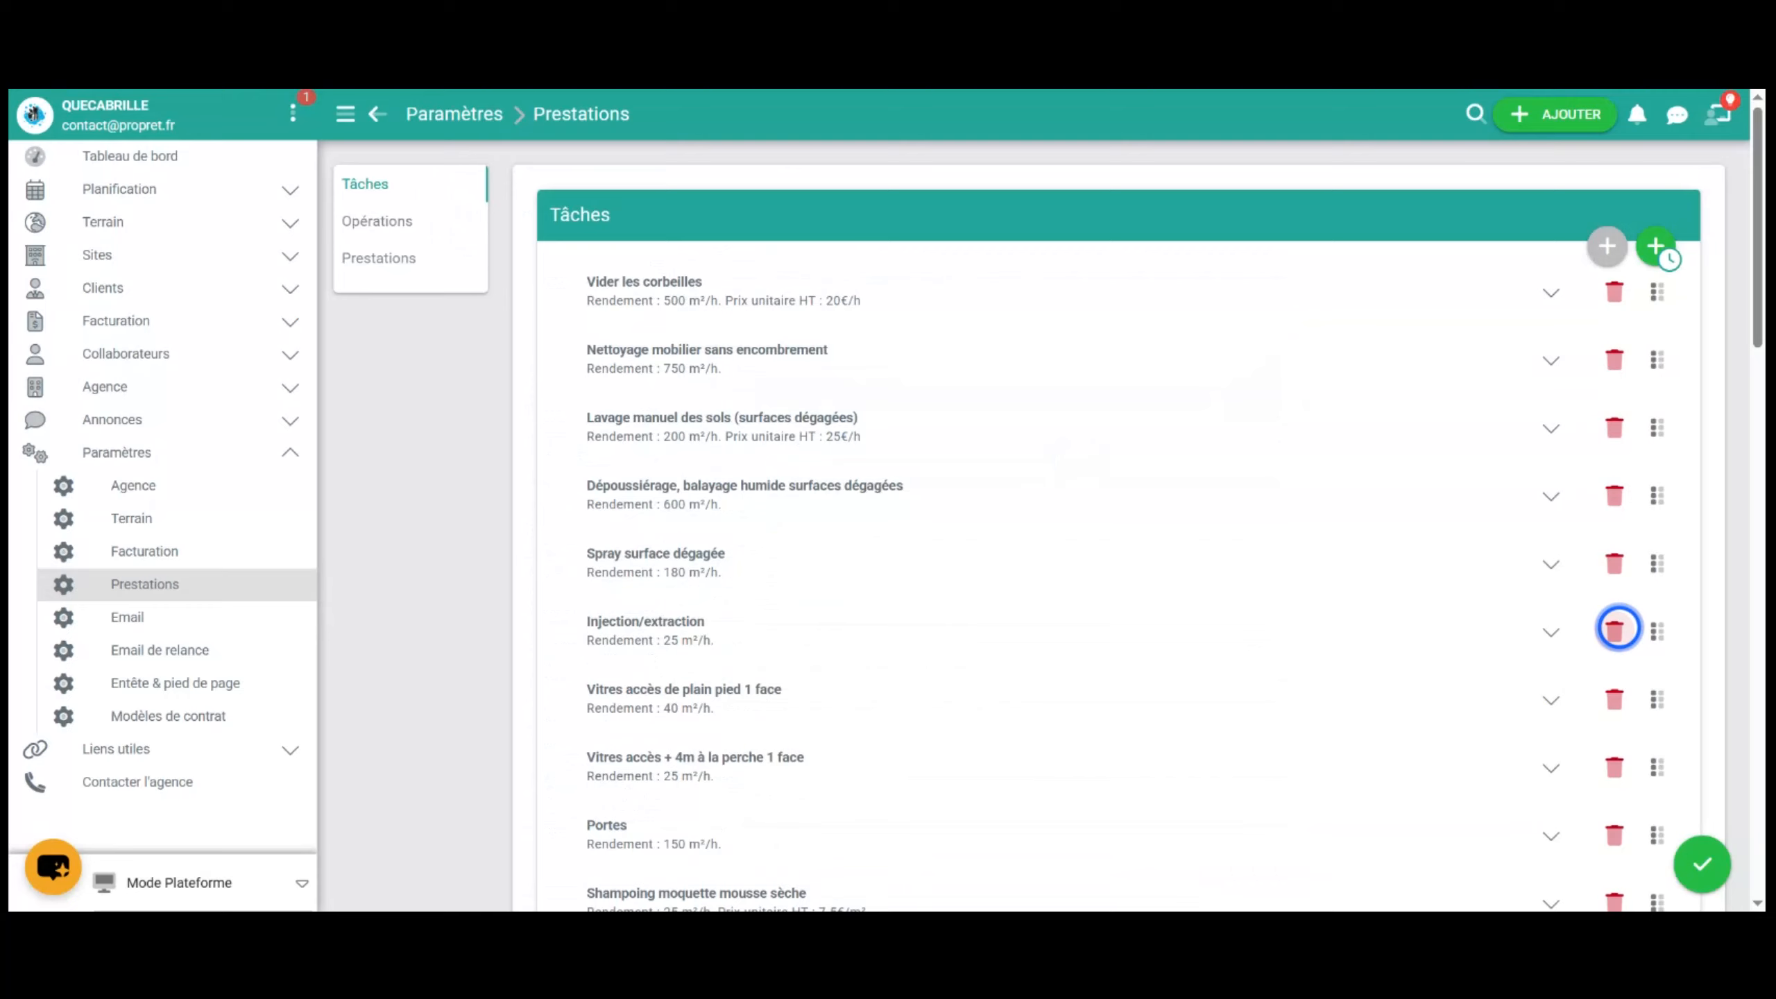
Step: Examine the Nettoyage des halls operation's details and its instructions editor, leaving the instructions empty
left_click(386, 221)
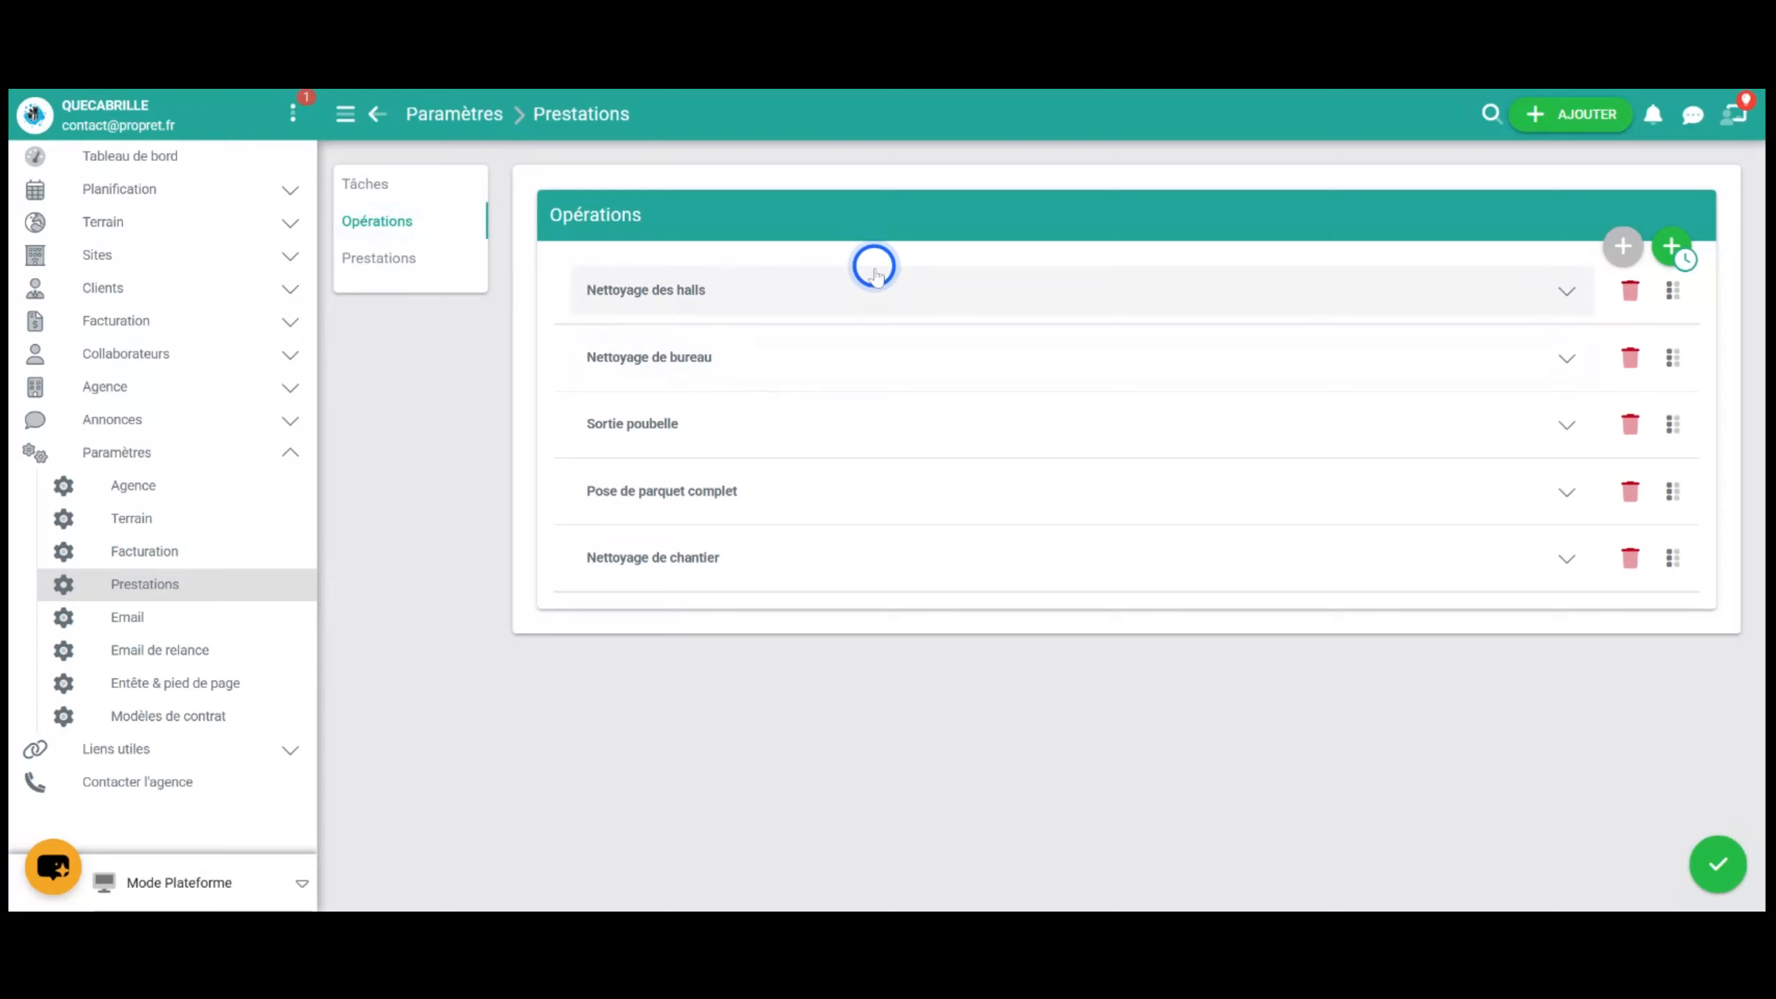
left_click(1569, 292)
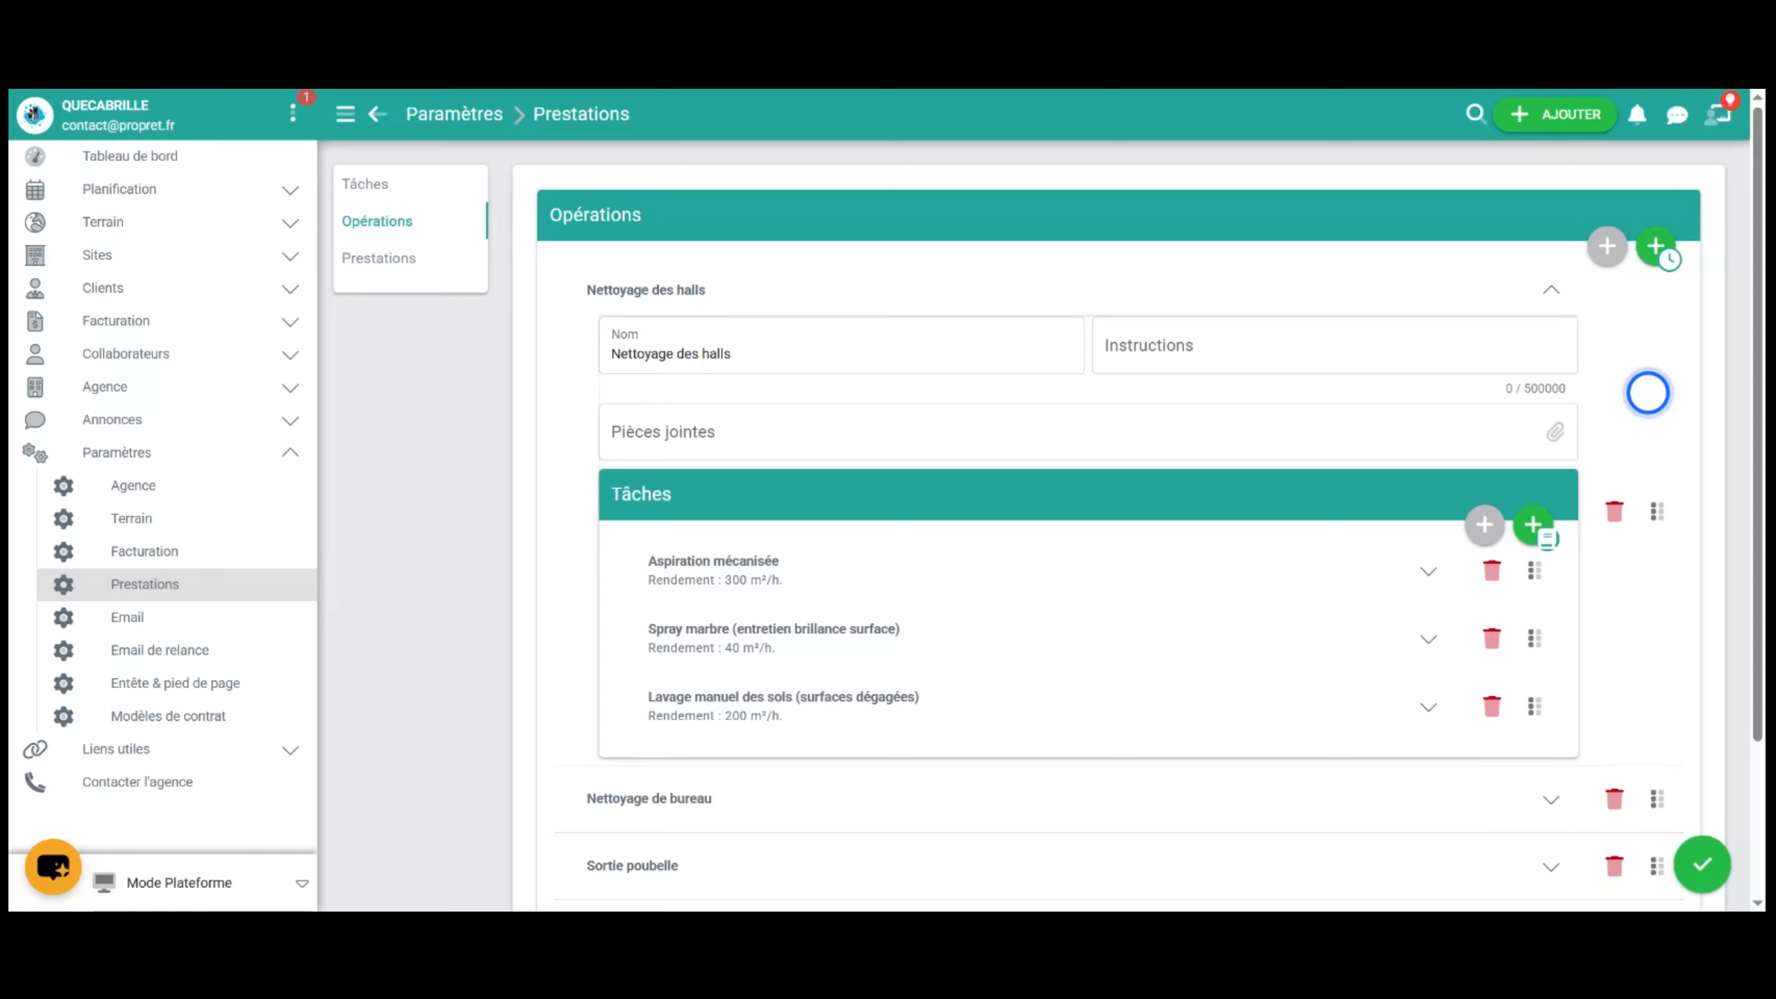
left_click(1242, 351)
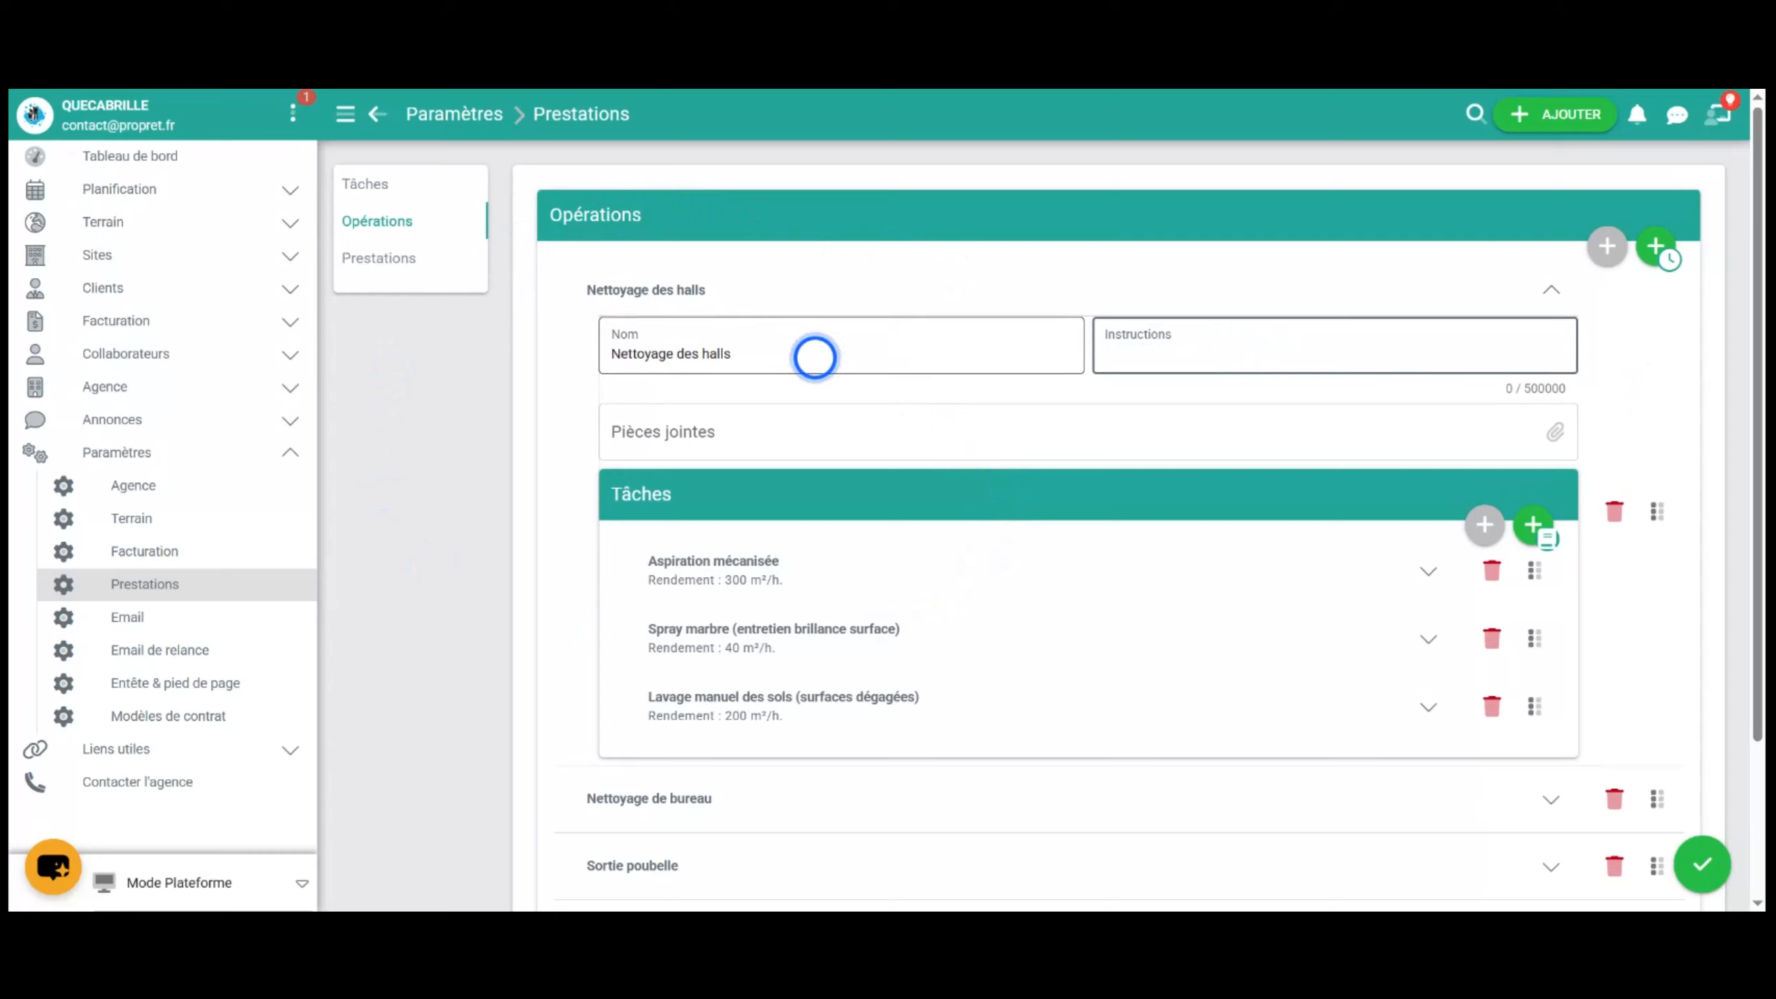
left_click(1128, 347)
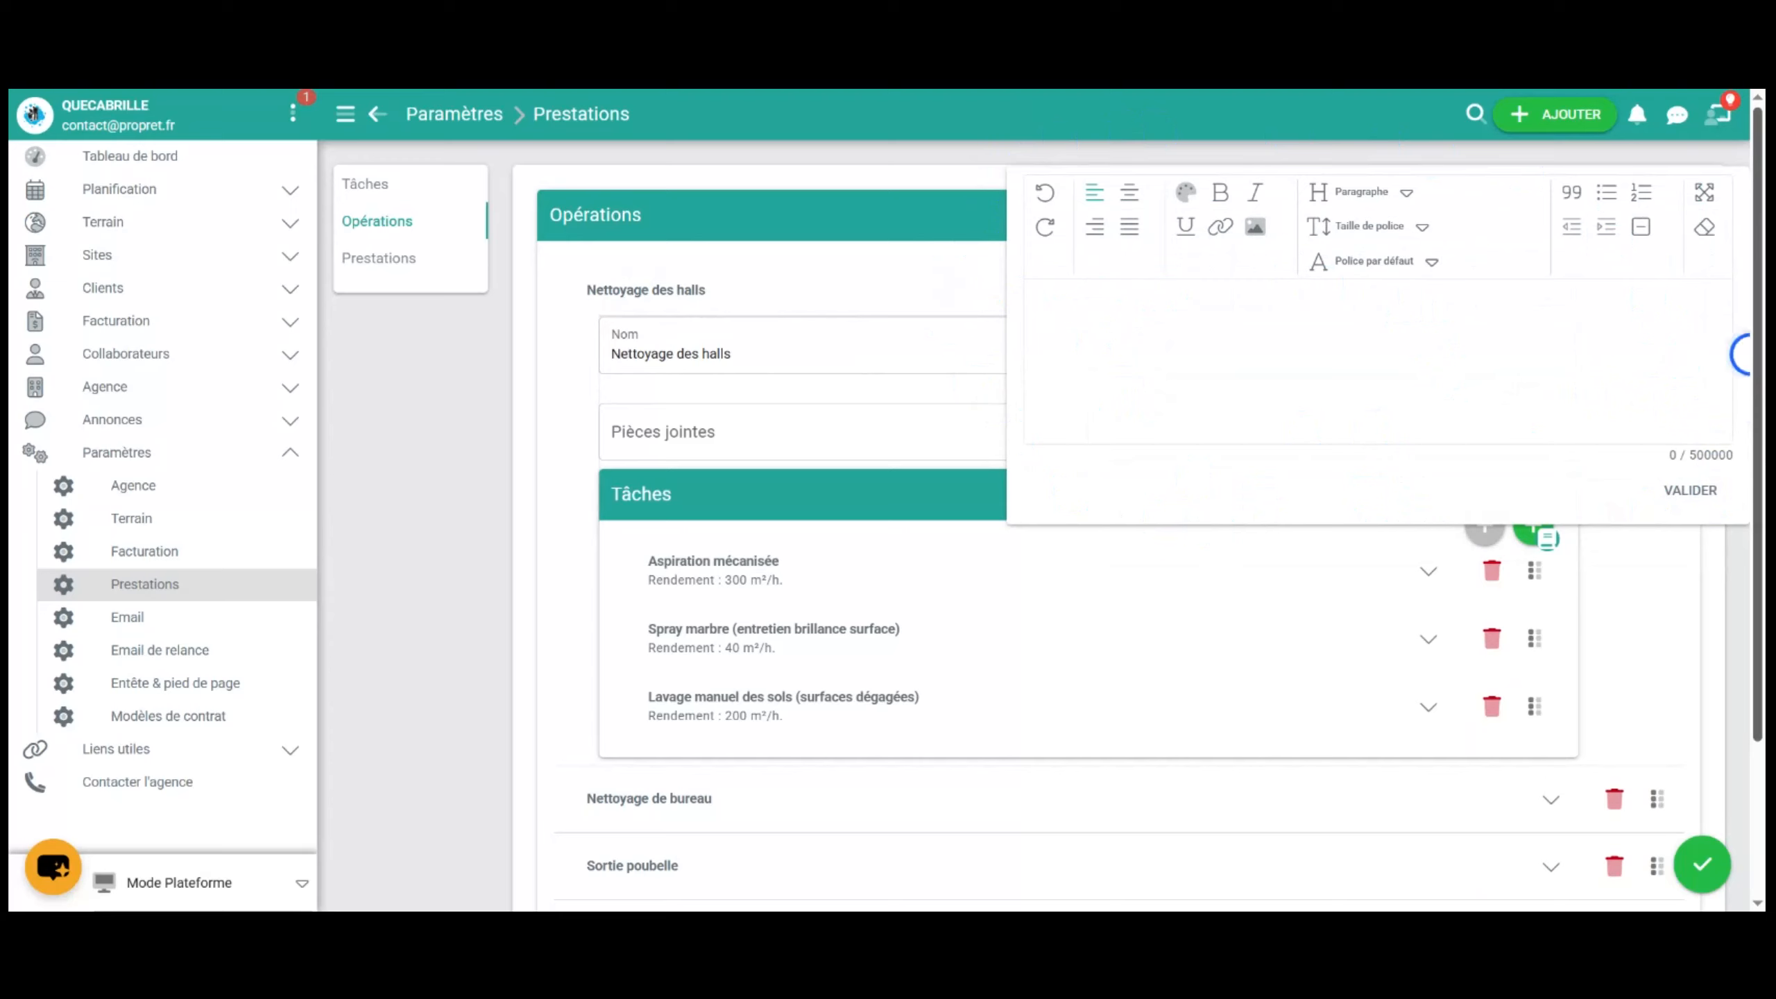
left_click(1691, 493)
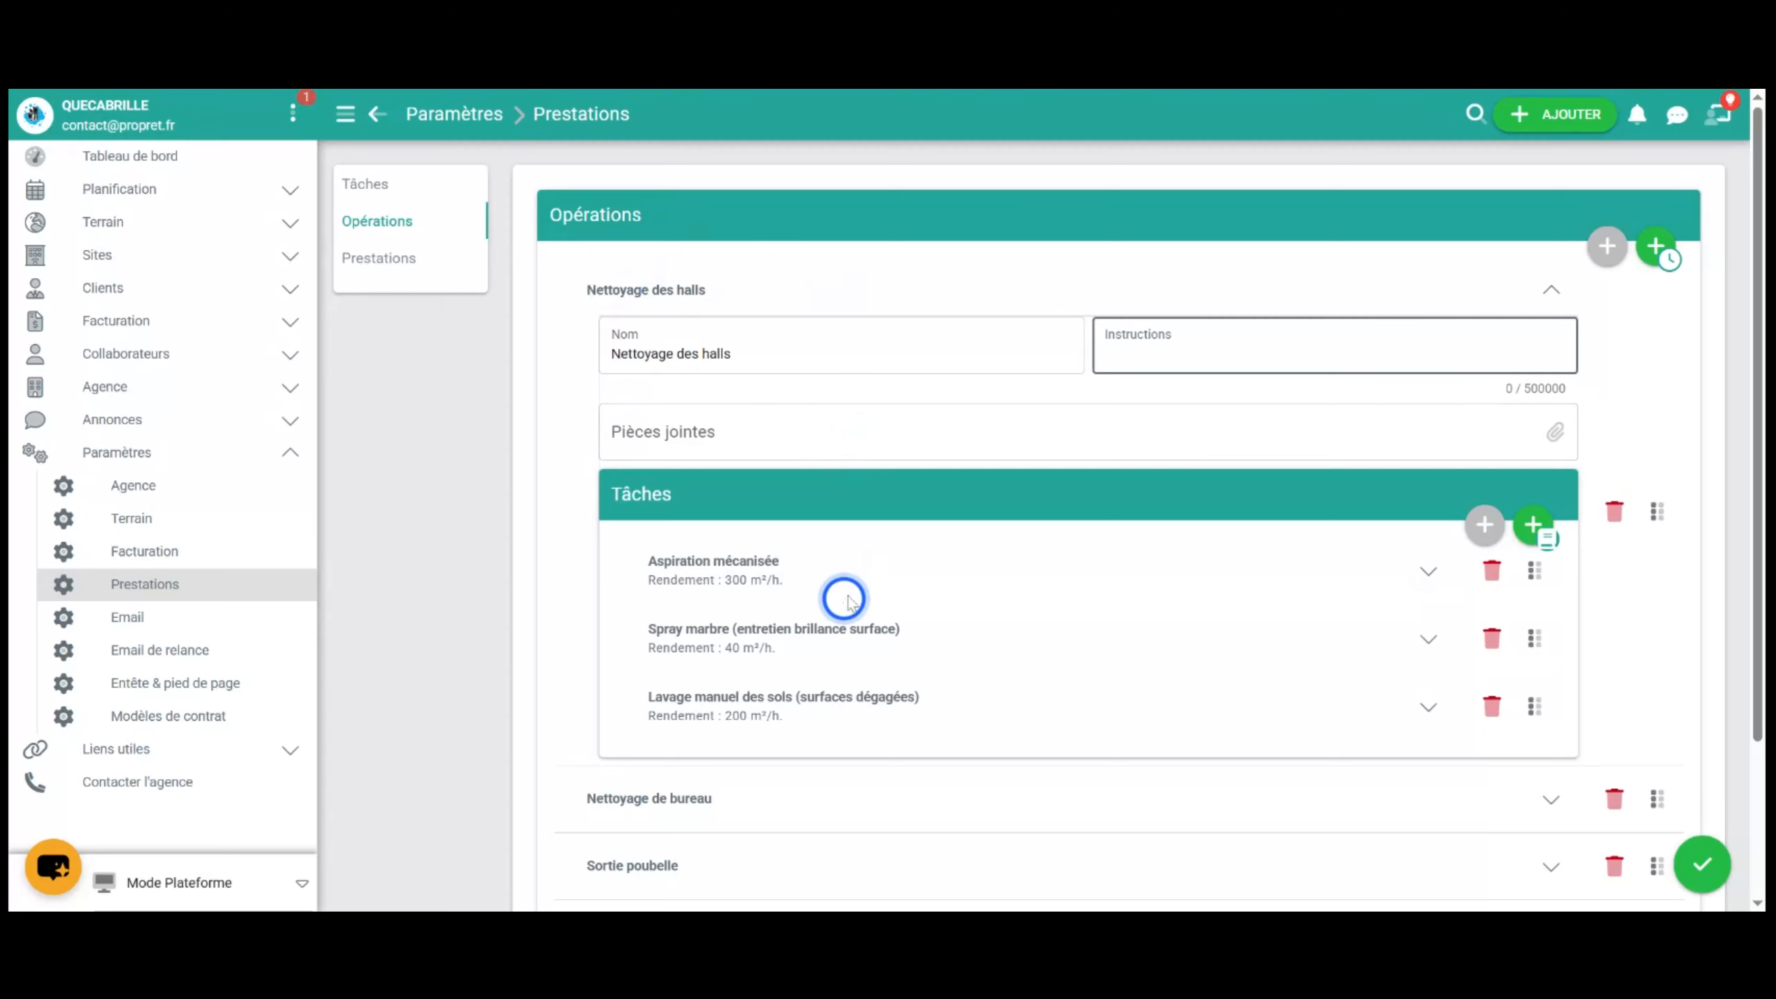
Step: Inspect the settings of the three tasks contained in the Nettoyage des halls operation
scroll(846, 600, "down", 2)
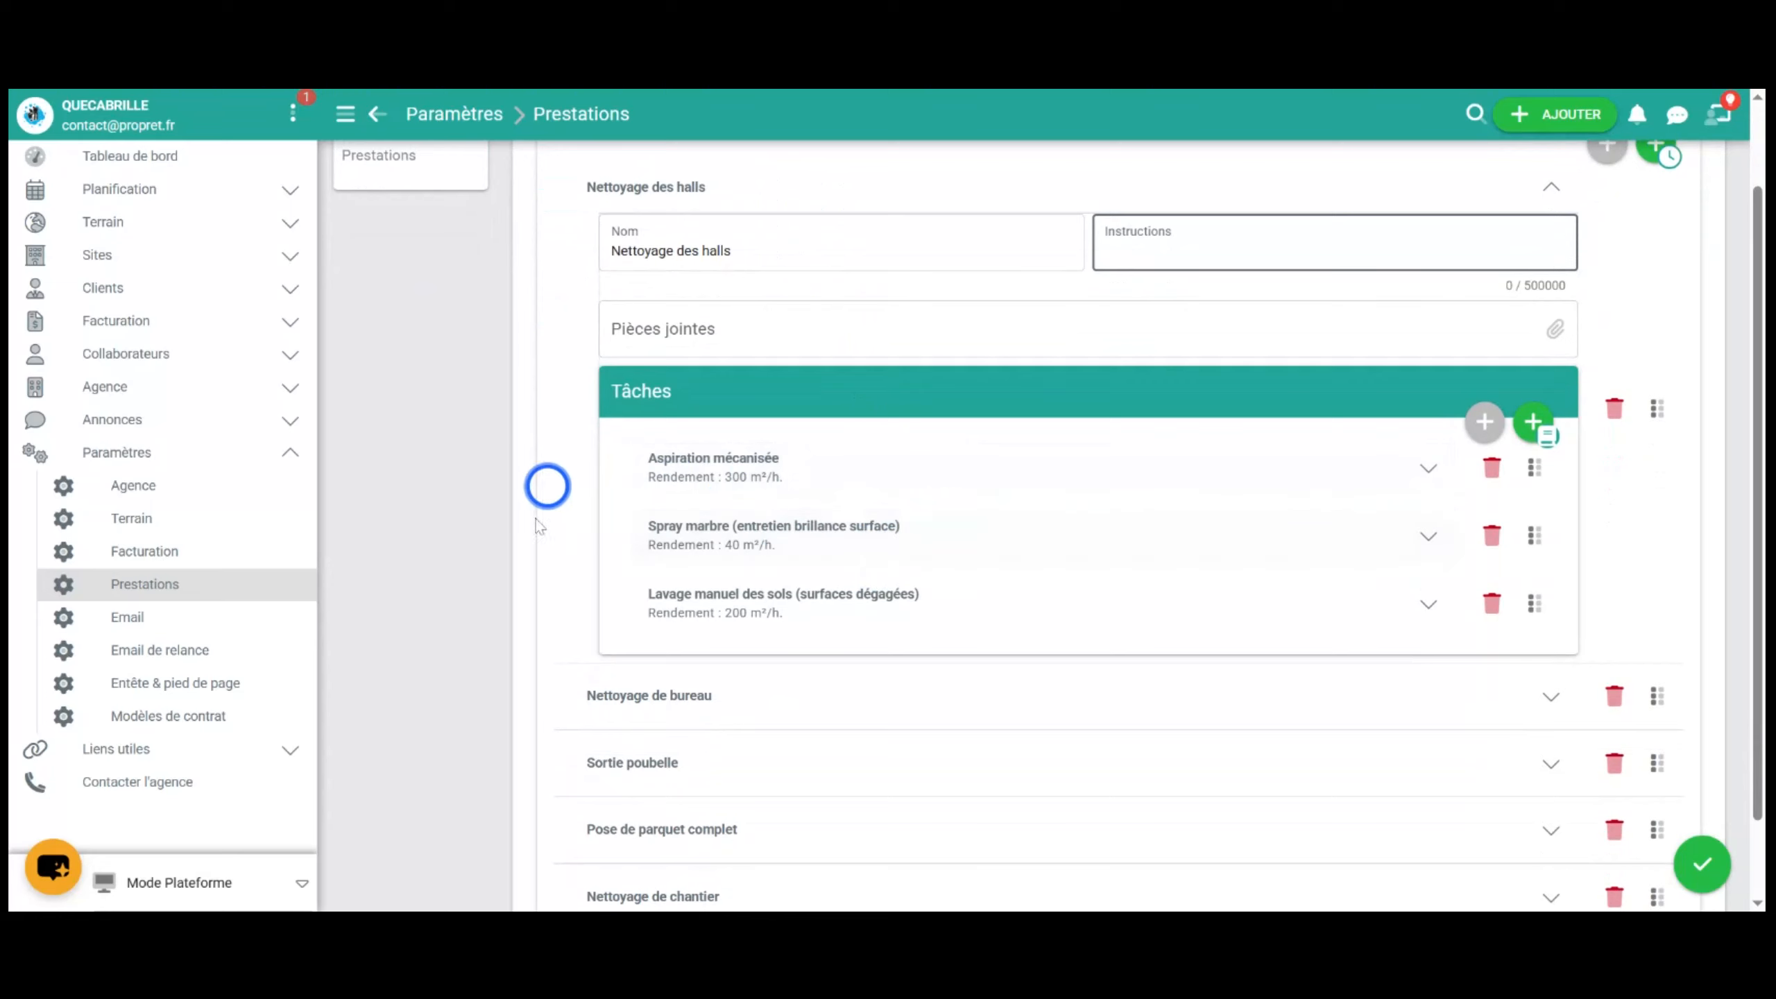
left_click(1433, 604)
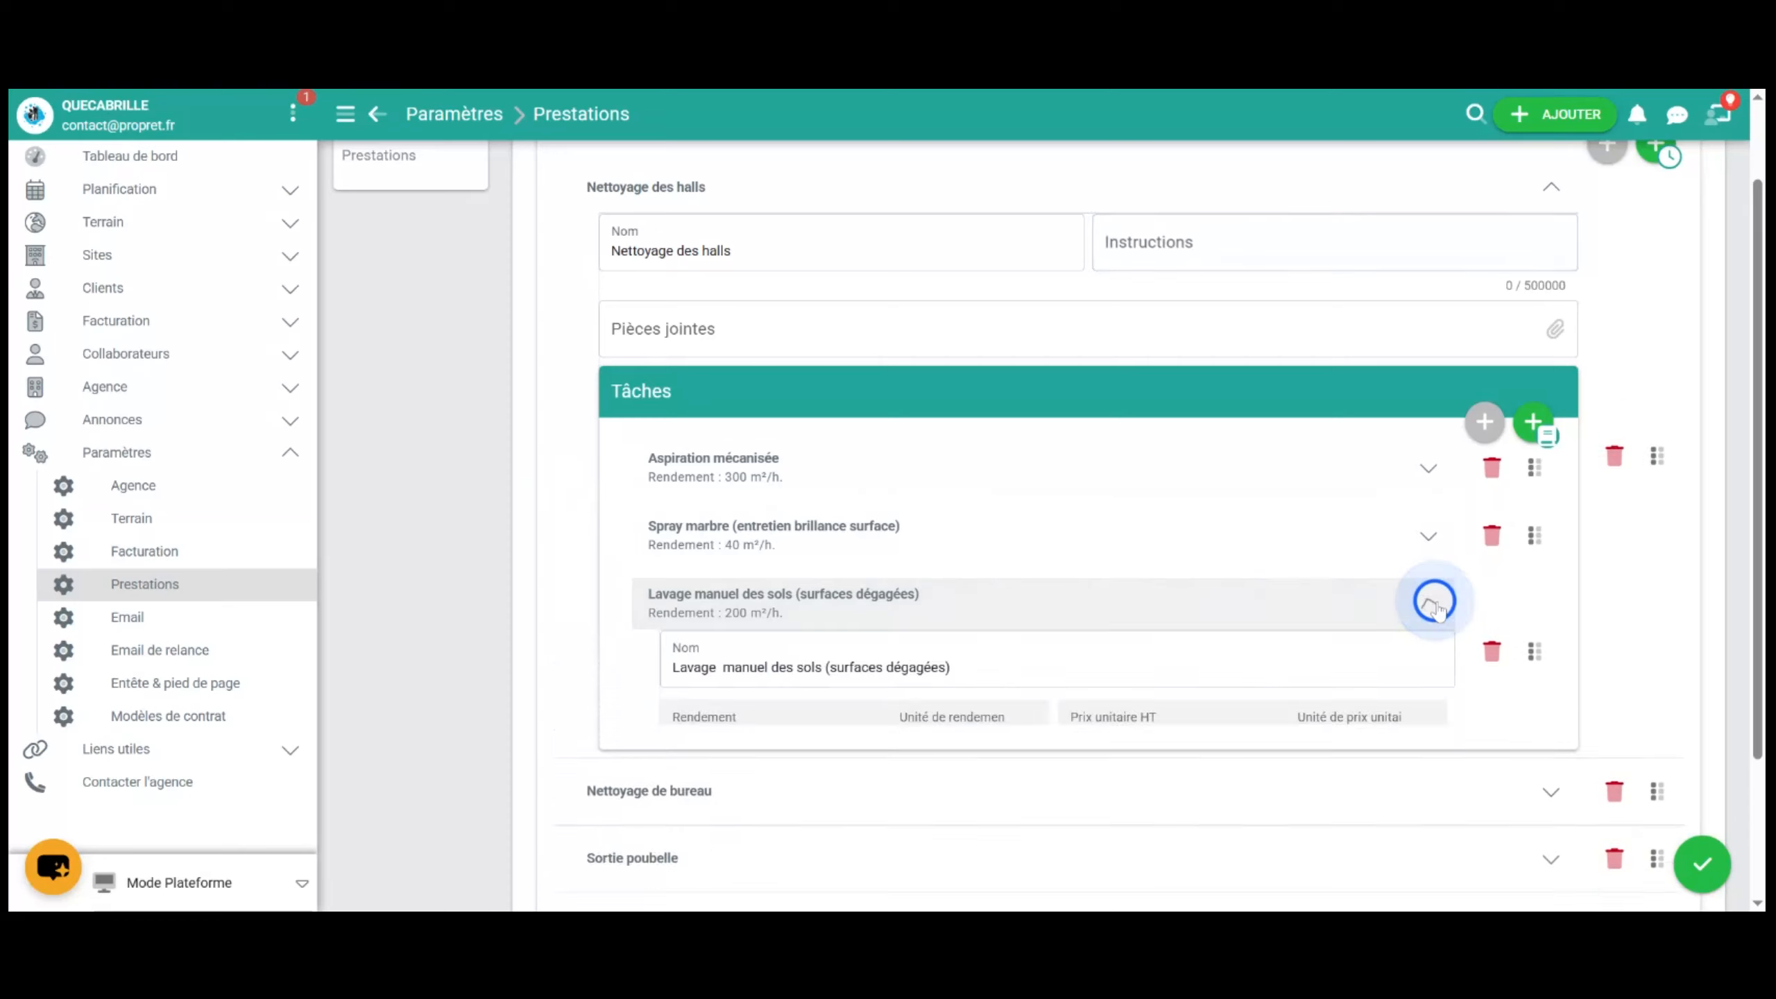
left_click(1430, 538)
left_click(1427, 484)
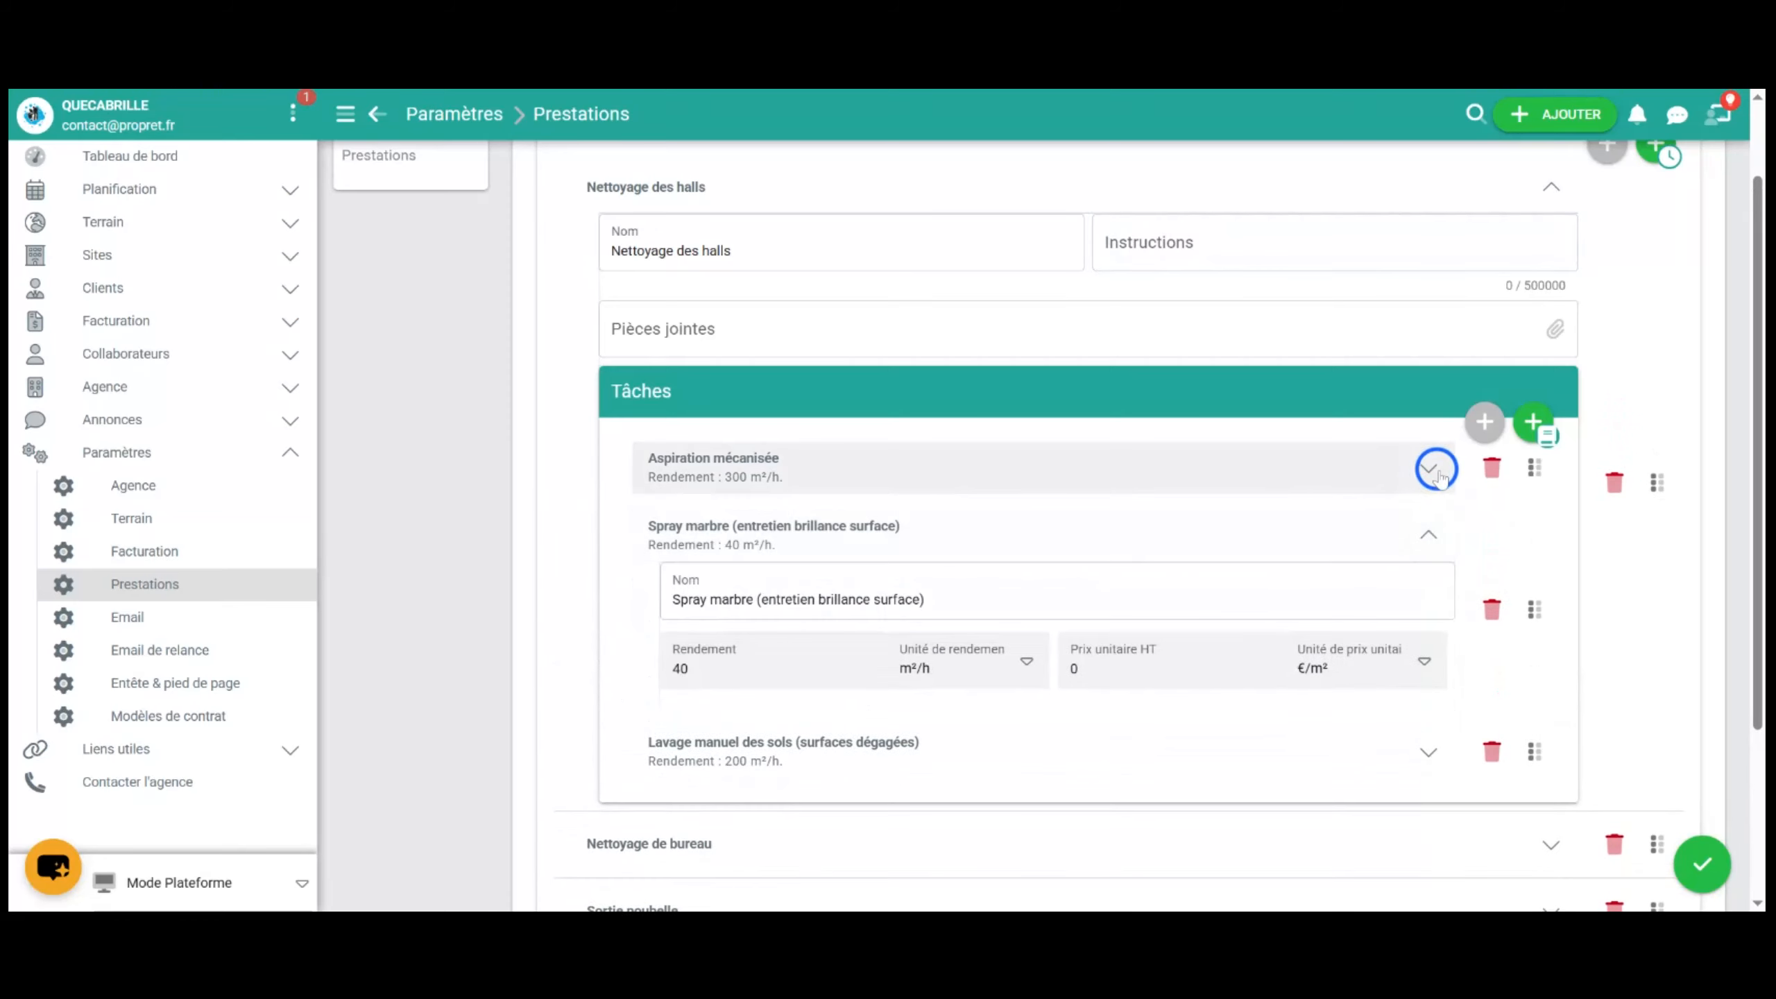
scroll(990, 436, "down", 3)
left_click(1428, 225)
scroll(1499, 469, "up", 5)
Step: Browse the catalogue of tasks that can be added to the Nettoyage des halls operation, without selecting any
left_click(1486, 527)
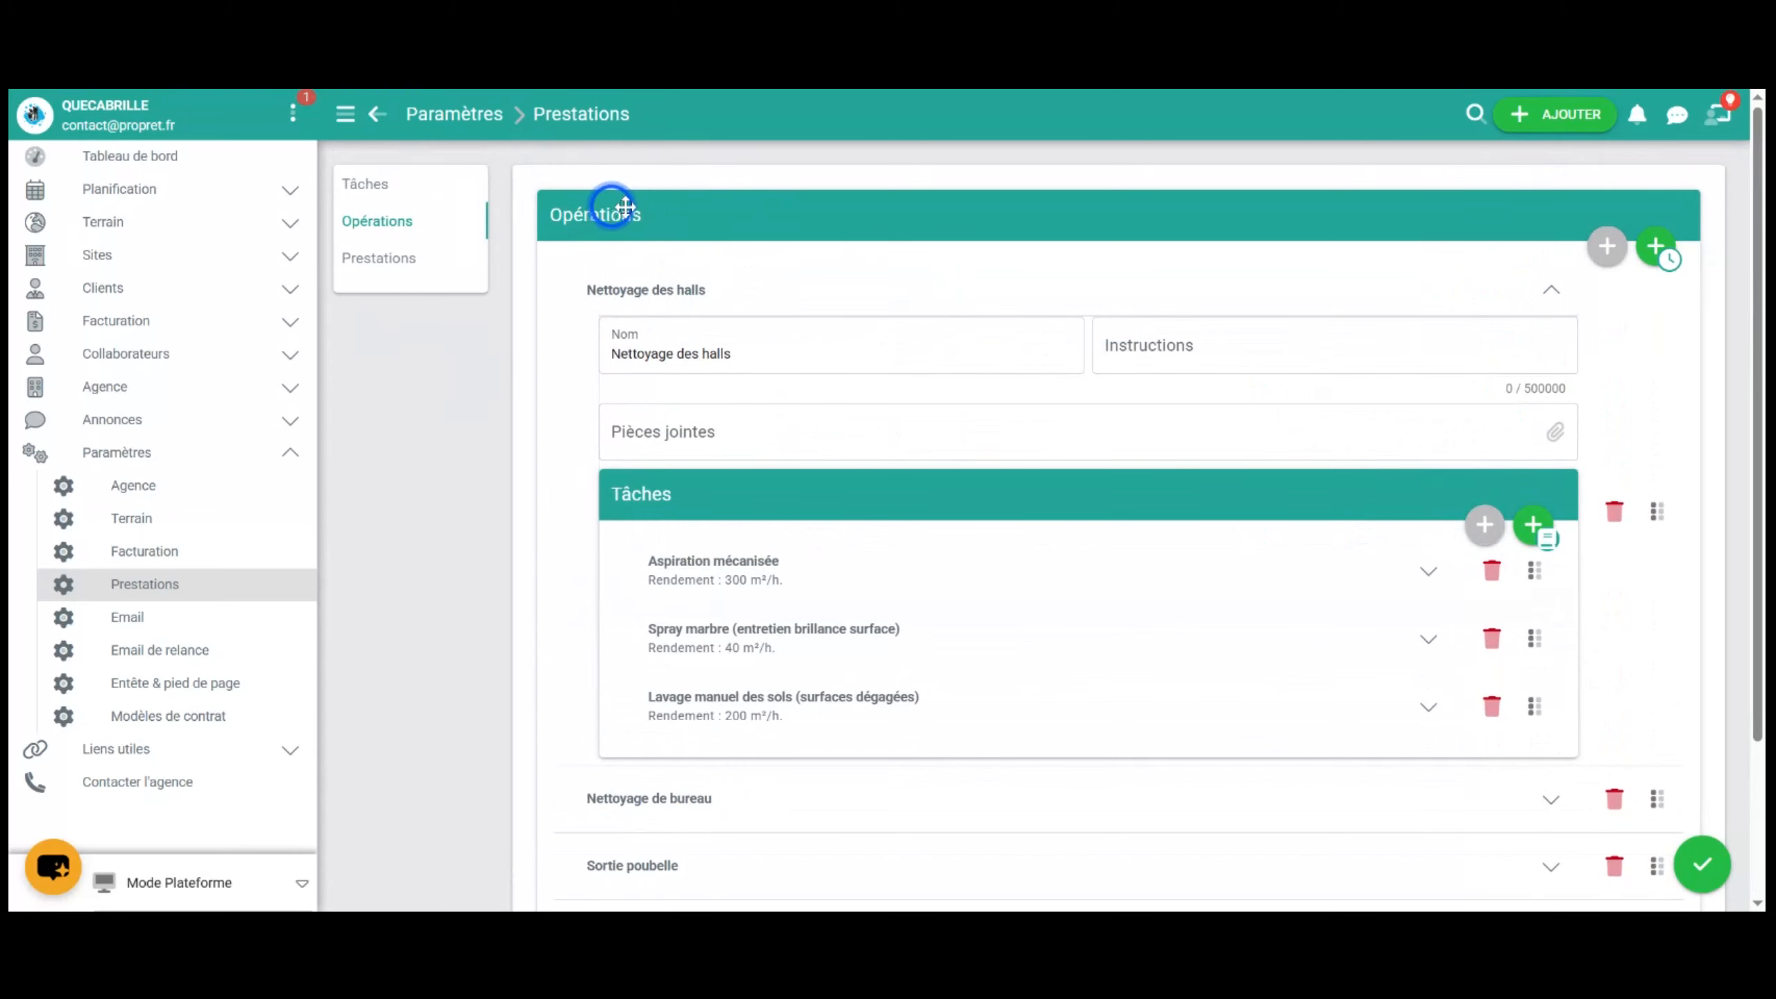
left_click(1542, 537)
scroll(475, 356, "down", 5)
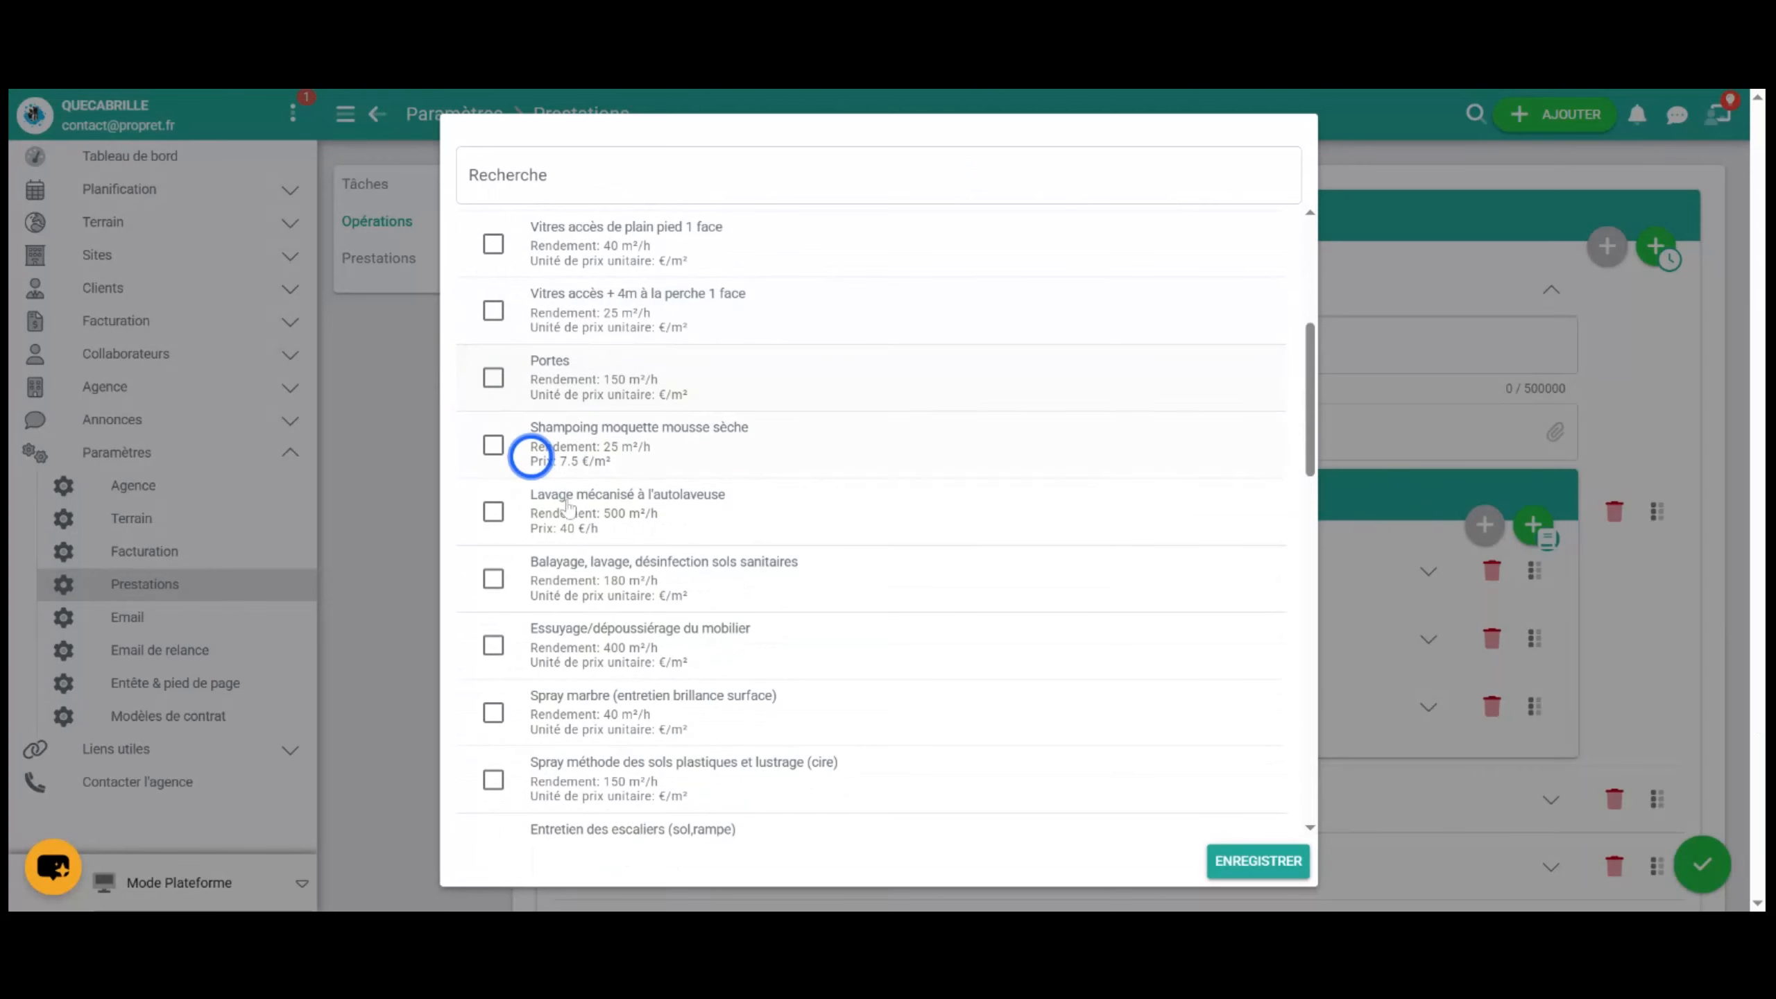
scroll(568, 505, "down", 6)
scroll(535, 781, "up", 6)
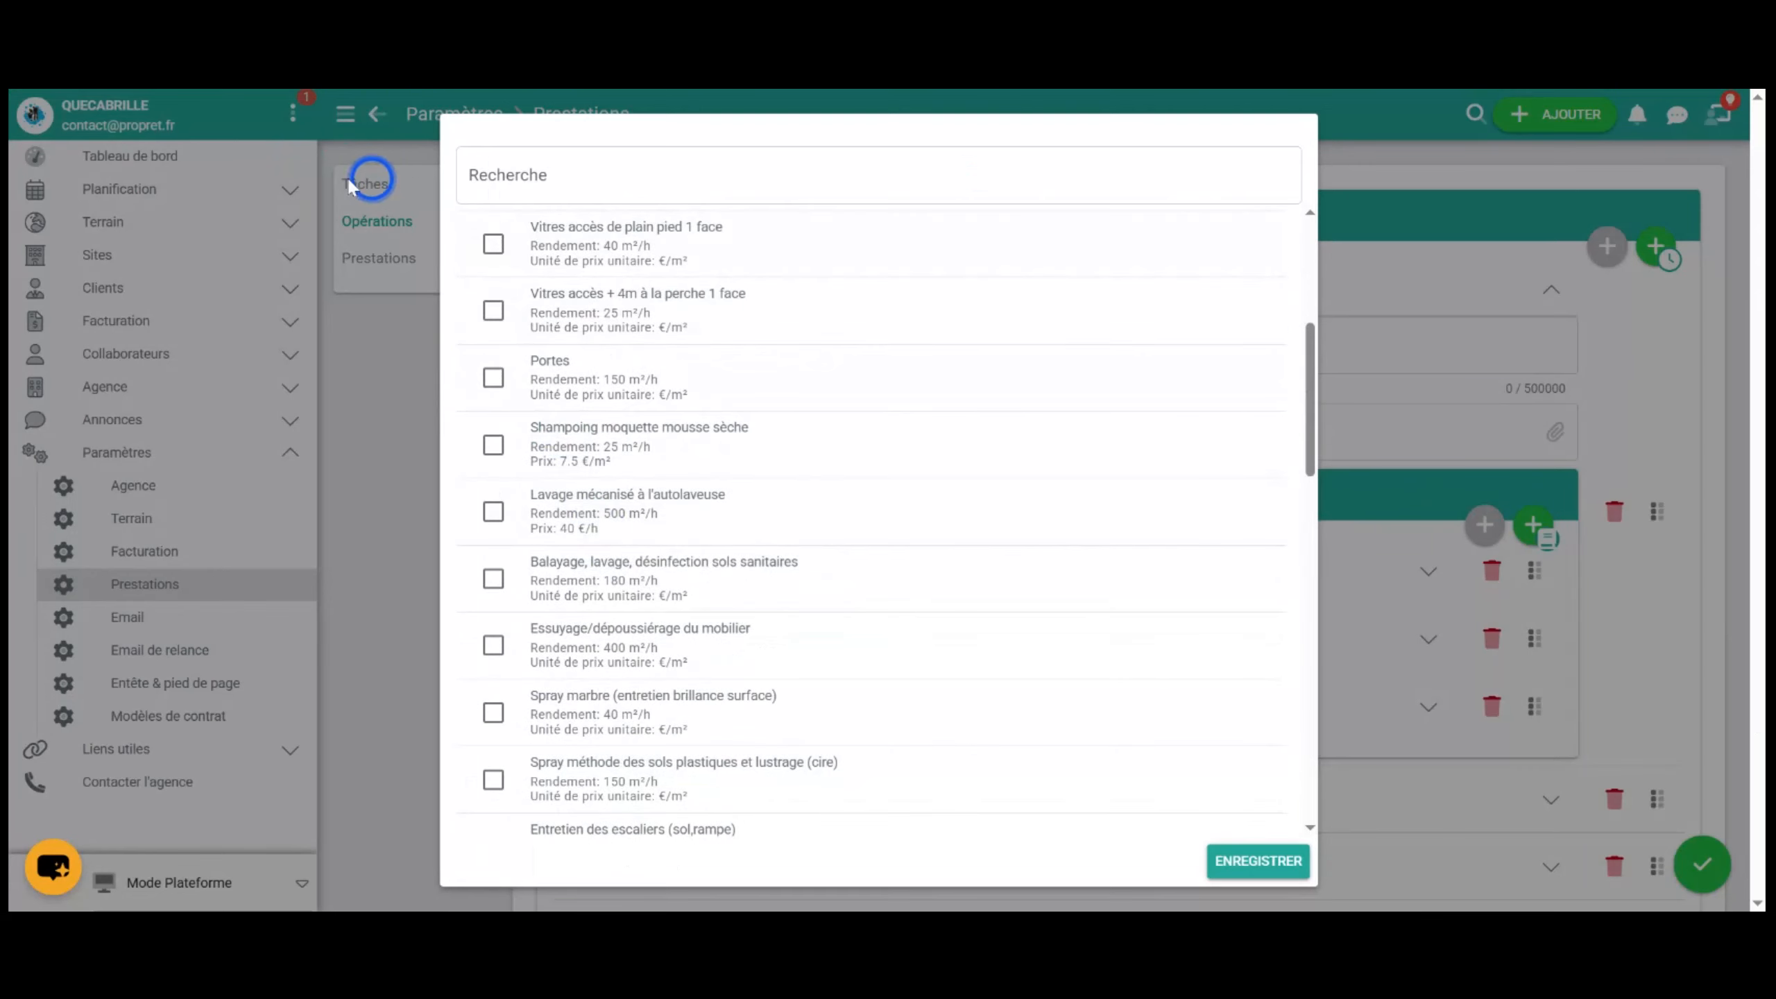
left_click(1284, 867)
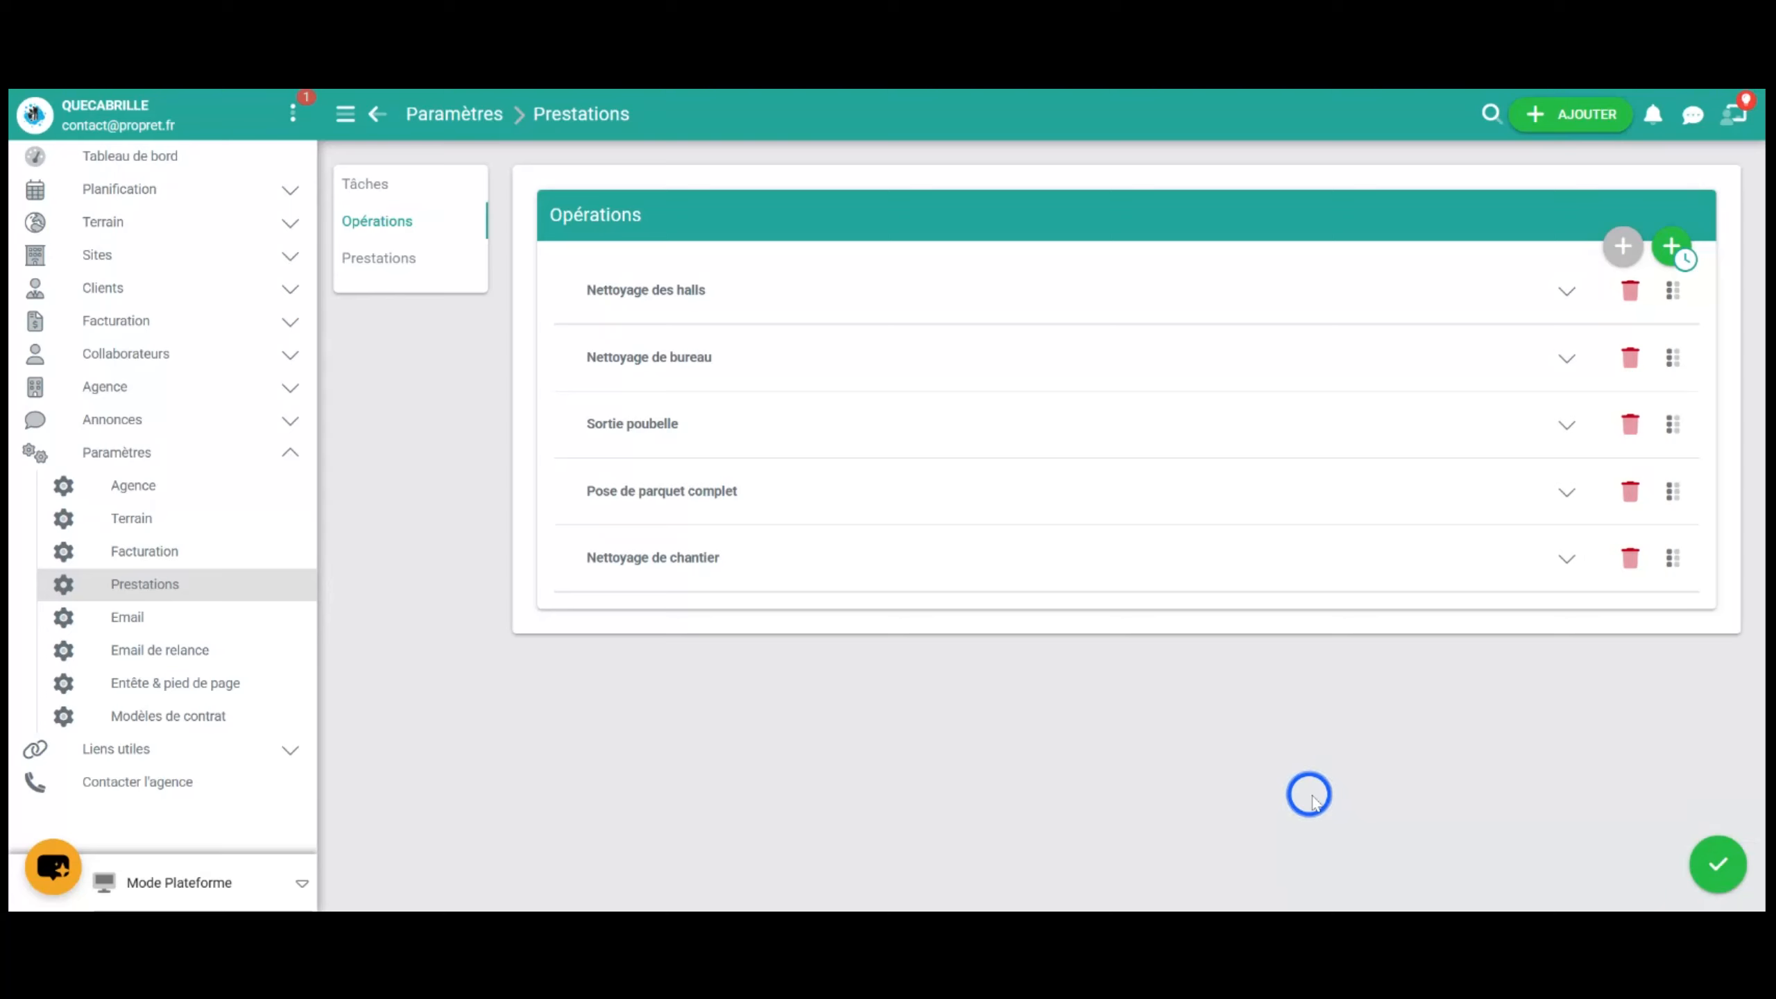
Step: Review the Prestations list and the agency's own services catalogue without selecting any service
left_click(404, 261)
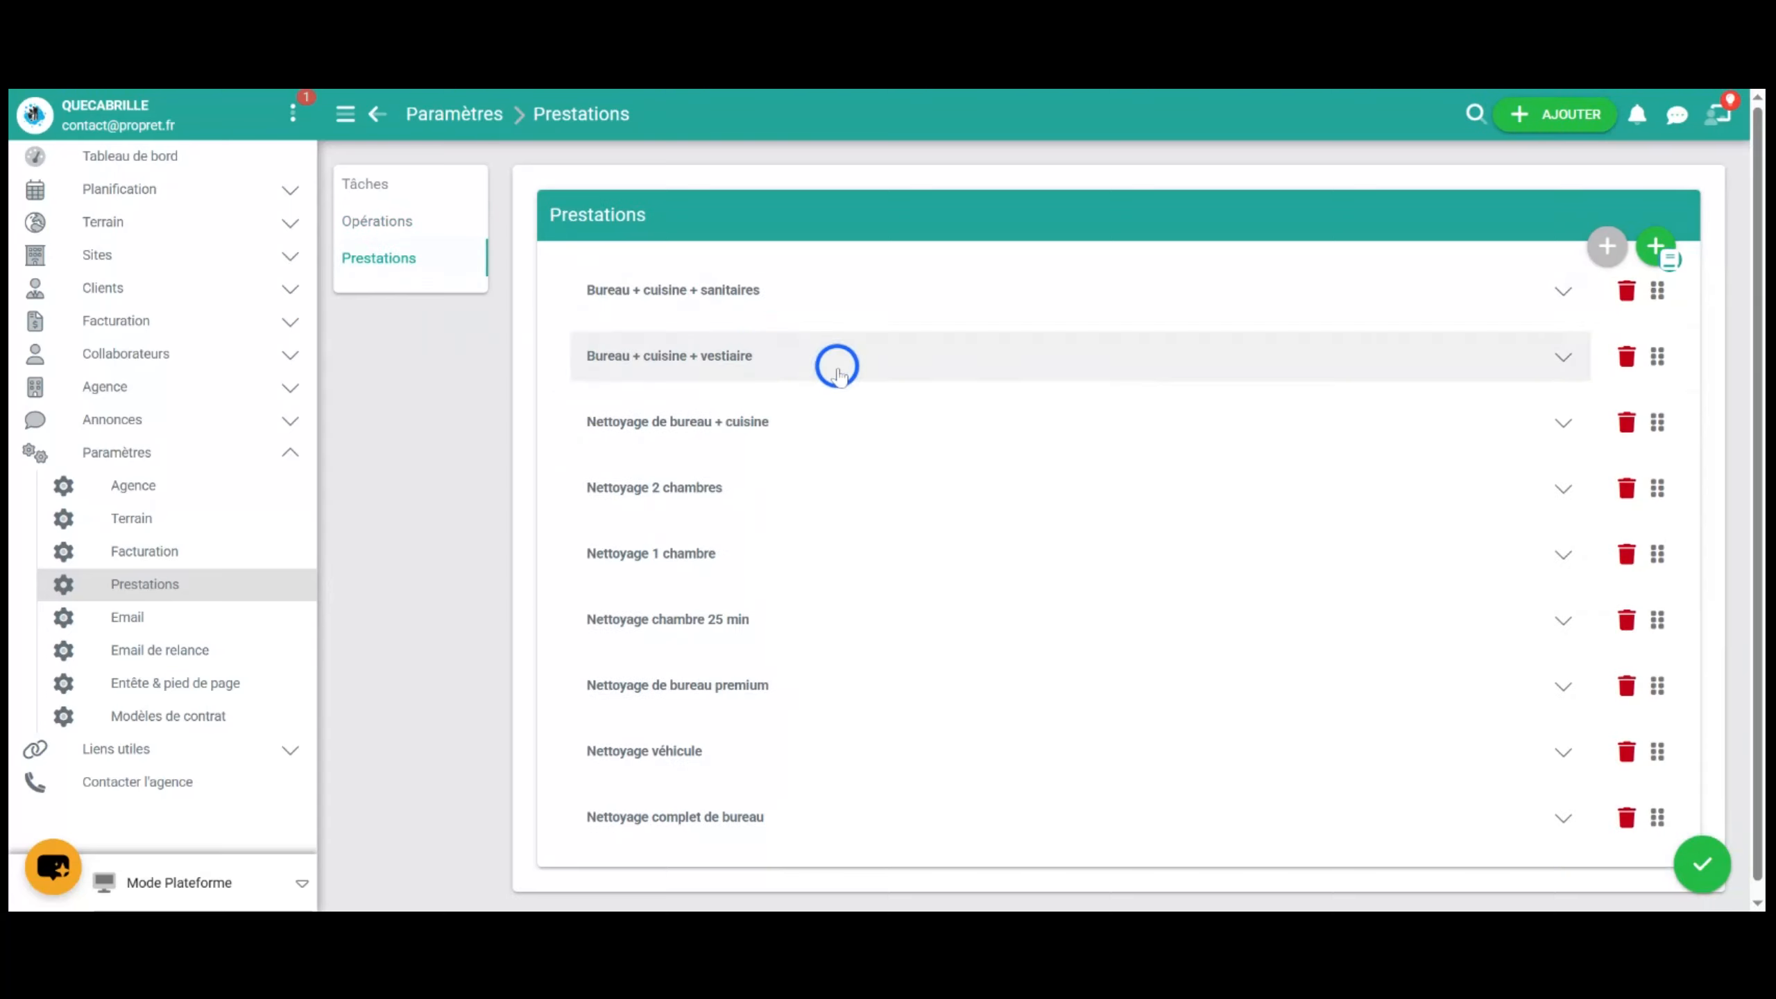
scroll(838, 374, "down", 1)
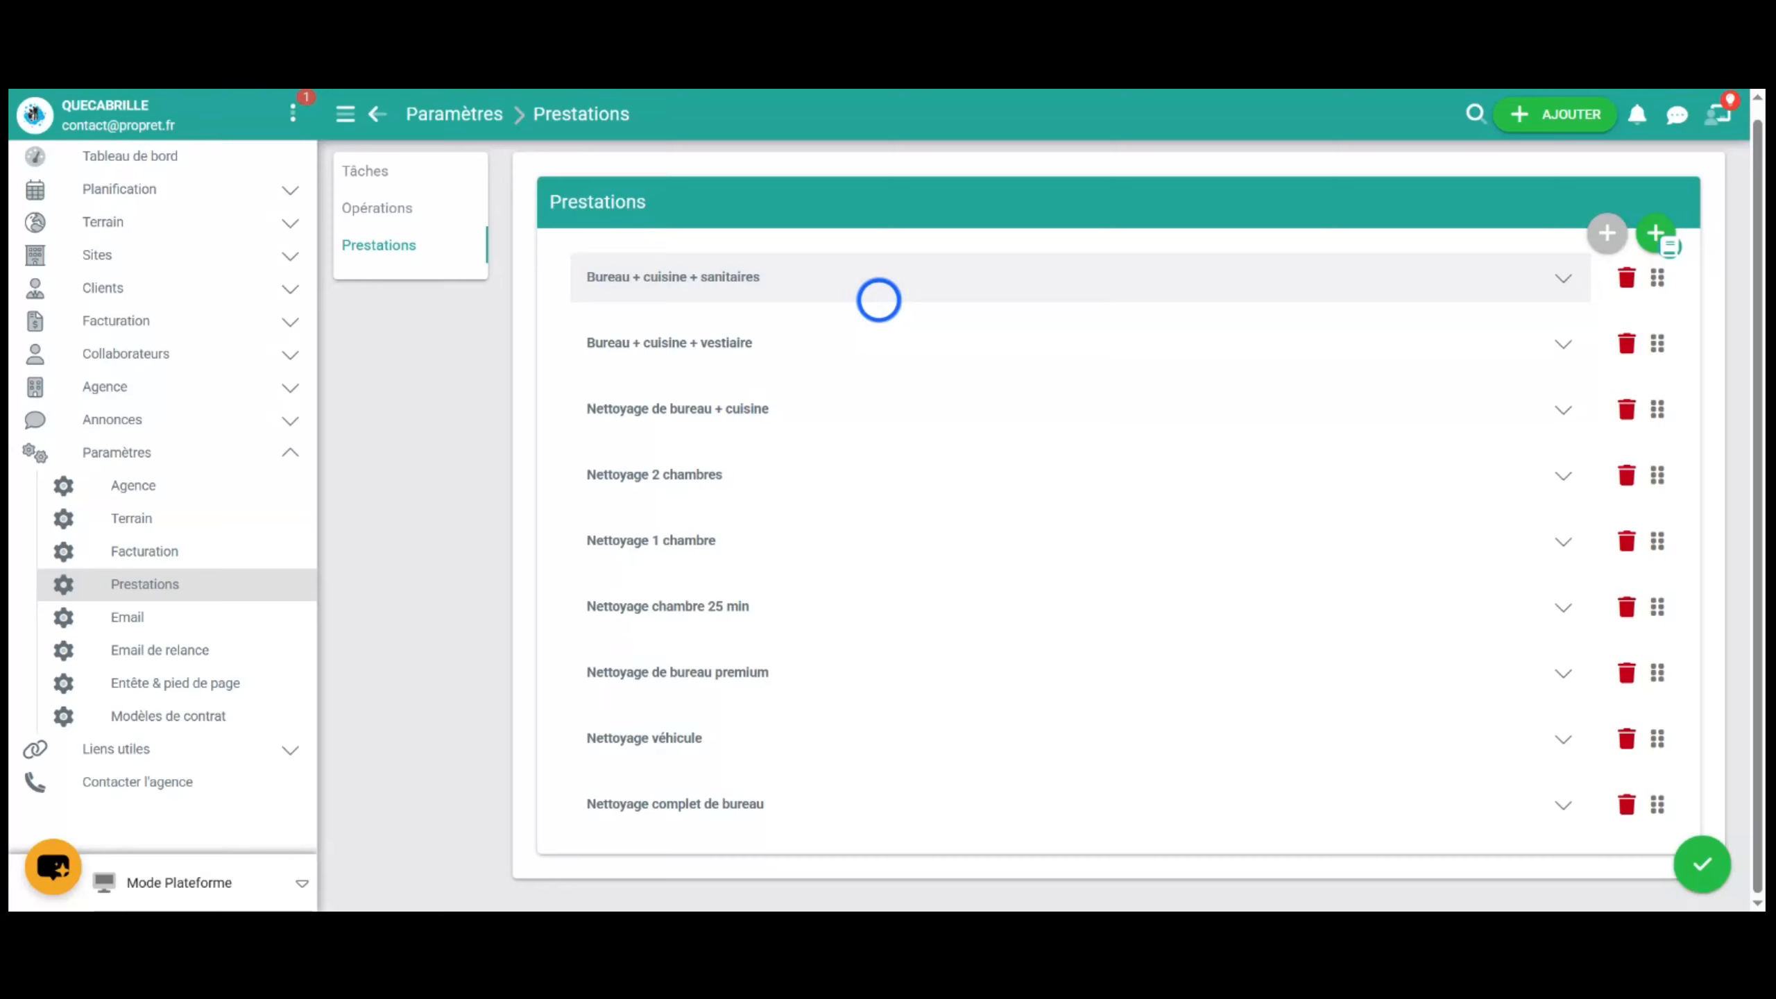
left_click(1549, 277)
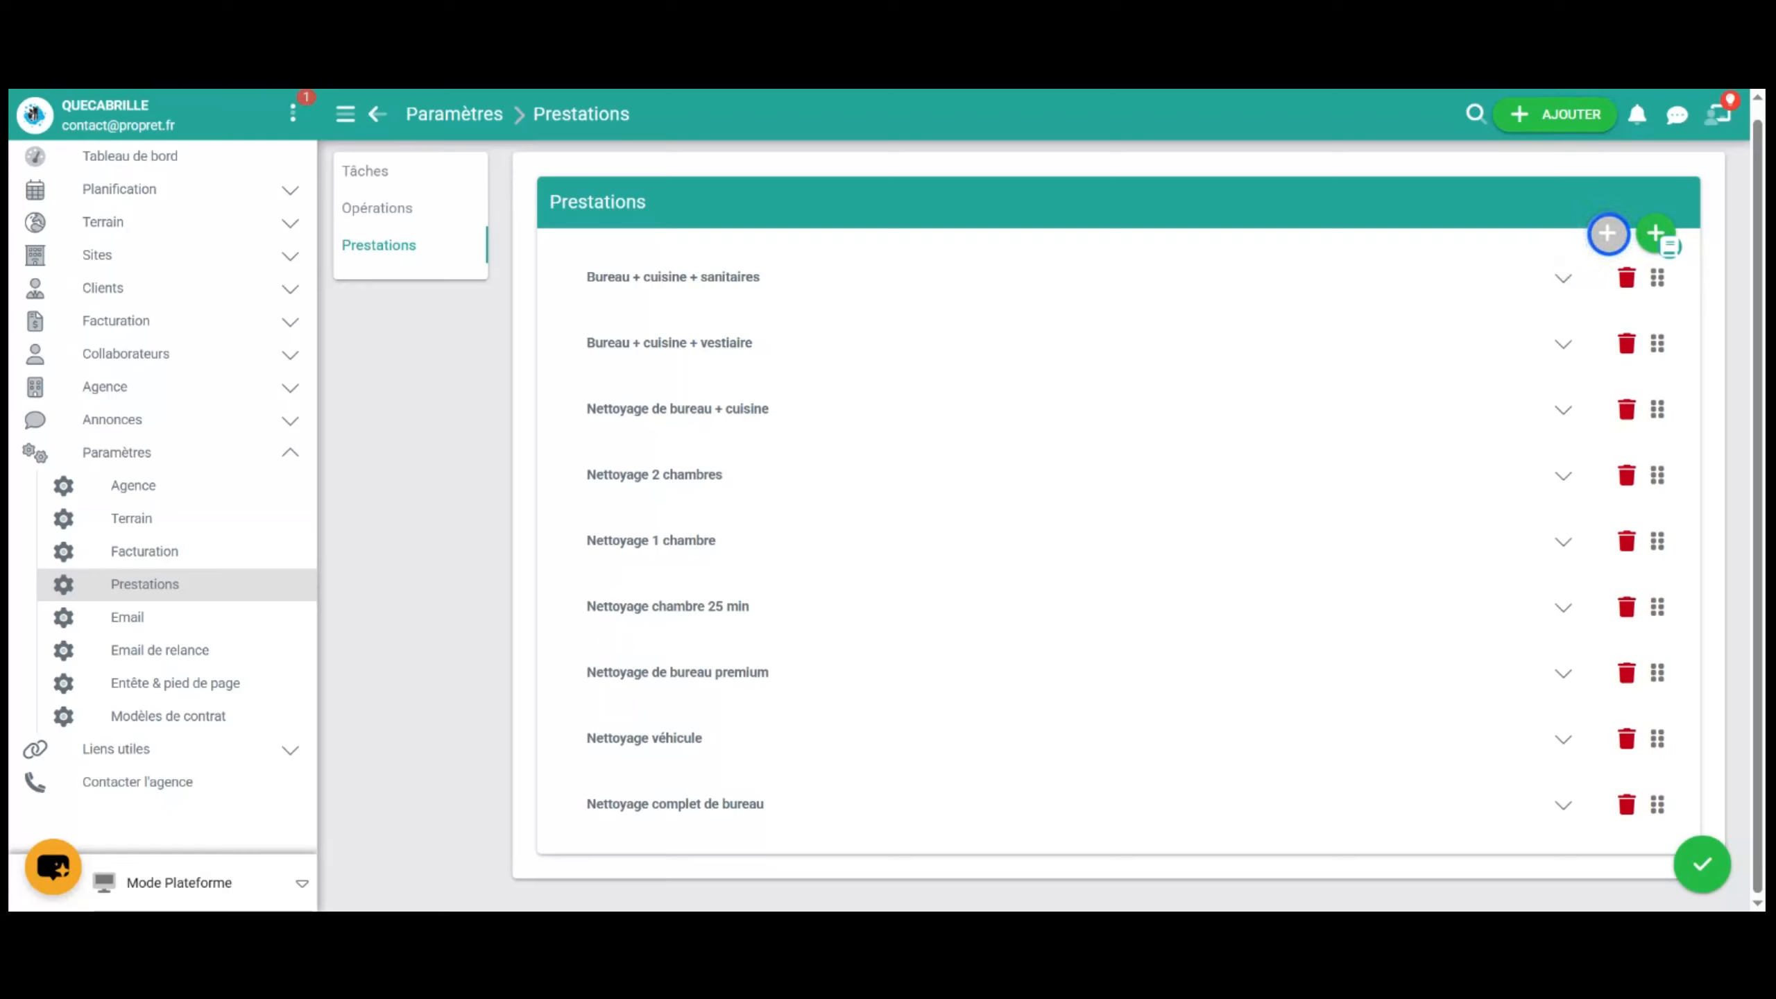
left_click(1661, 238)
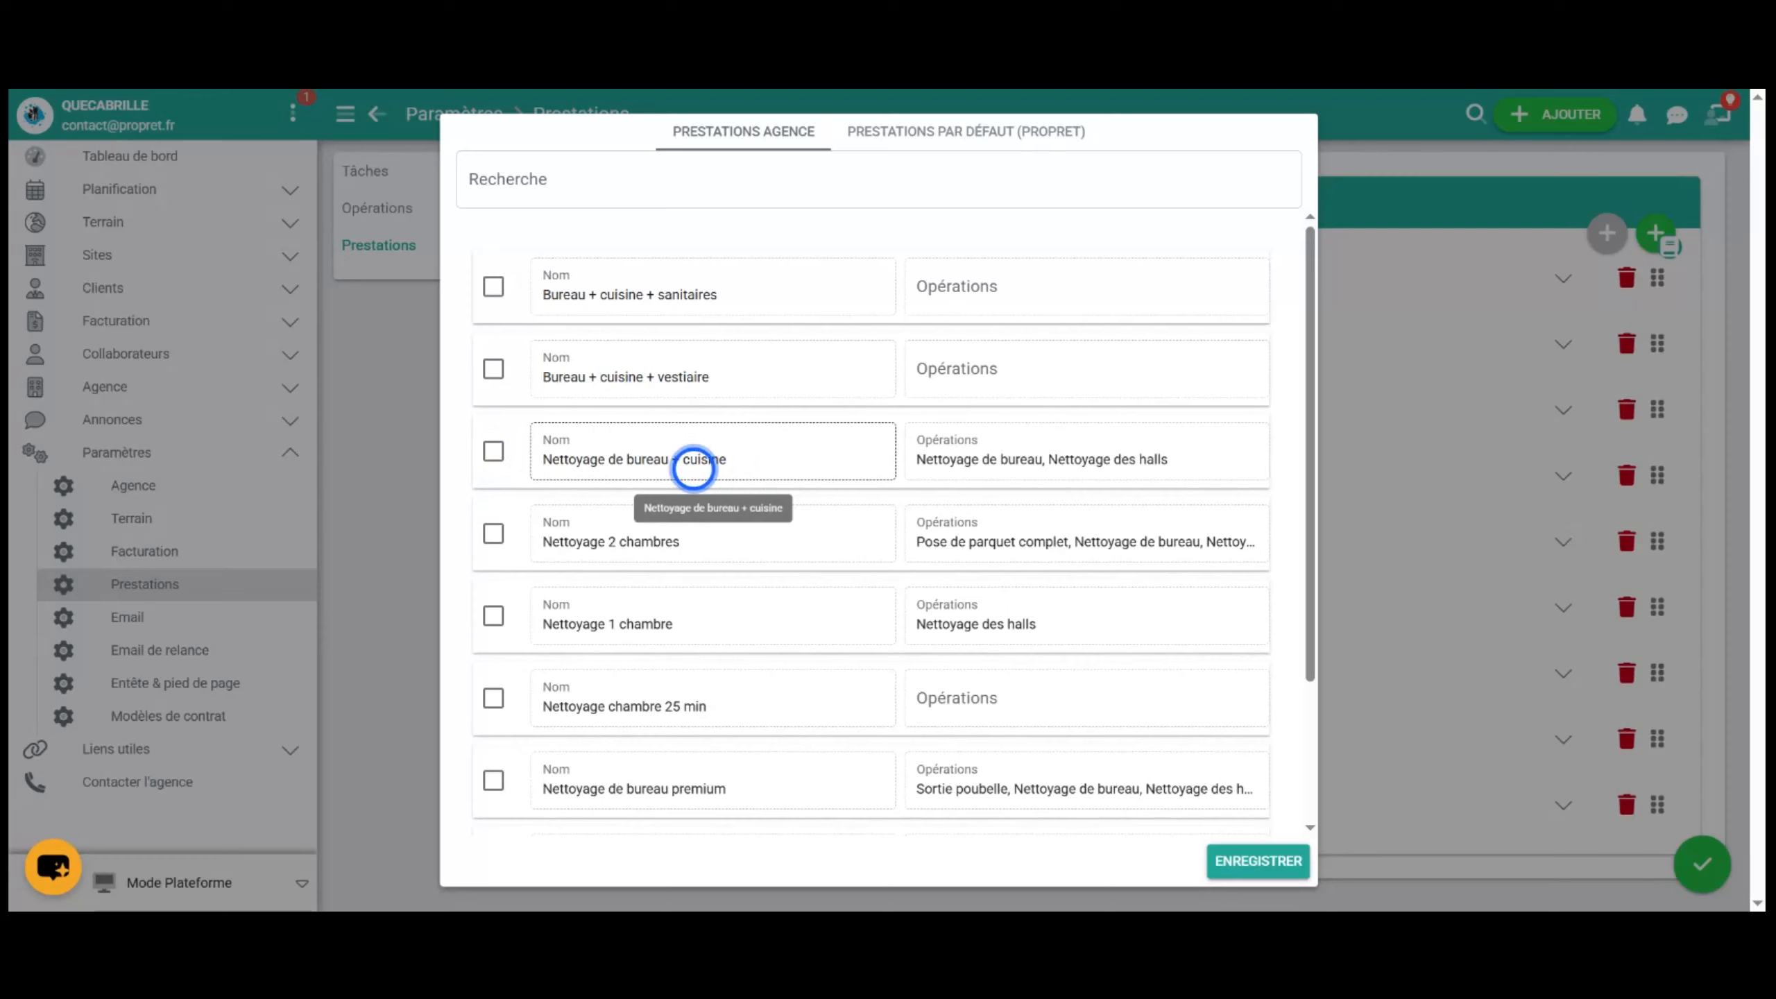
left_click(1455, 496)
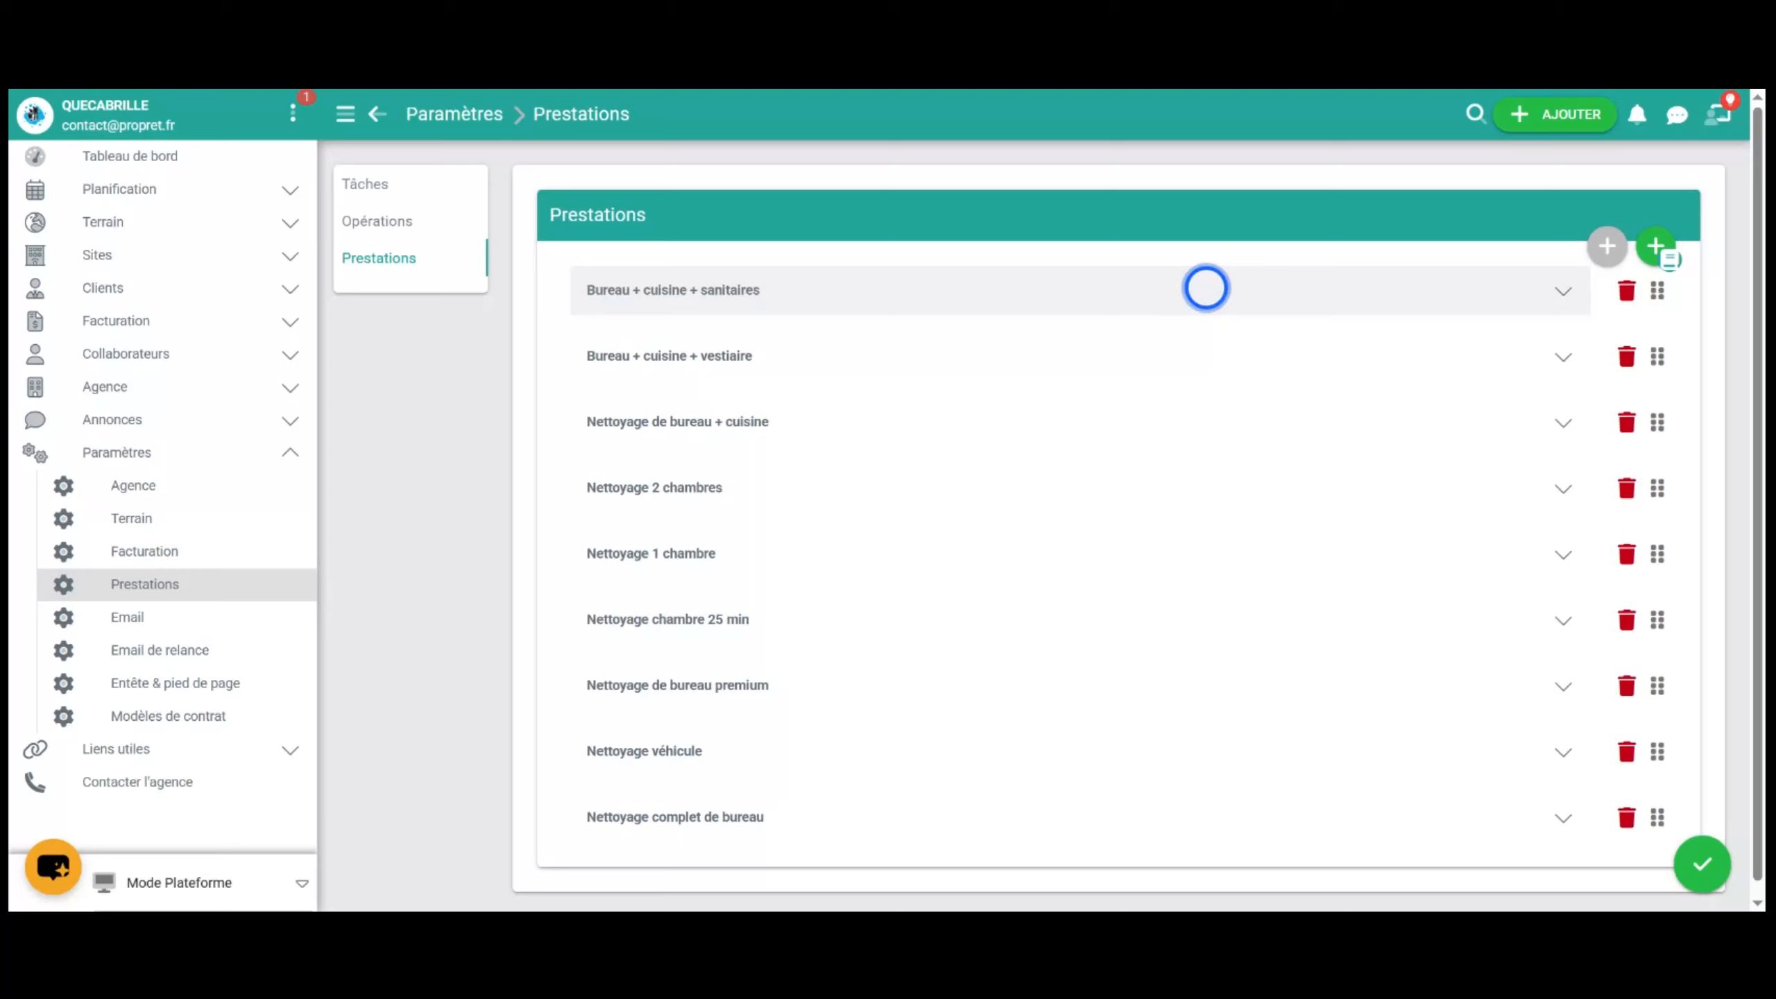
Step: Select the first seven services in the default Propret catalogue, from Nettoyage de résidence to Entretien des bureaux - avec cuisine
left_click(1658, 249)
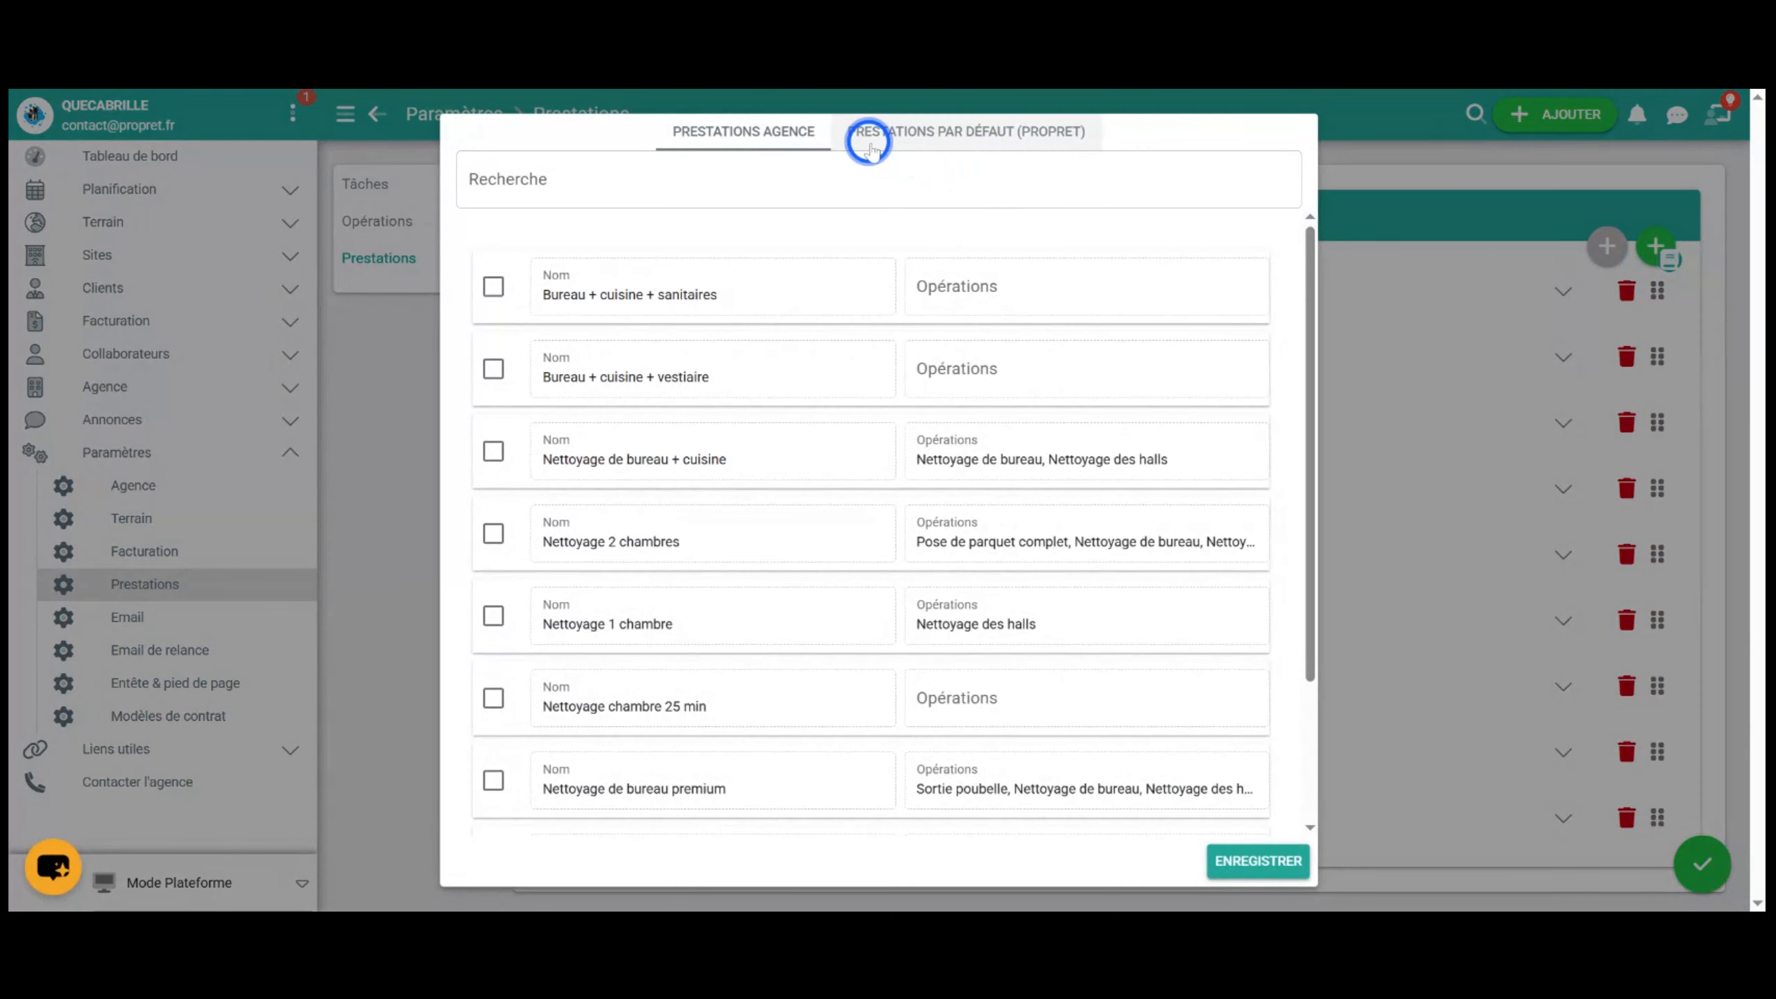
left_click(947, 144)
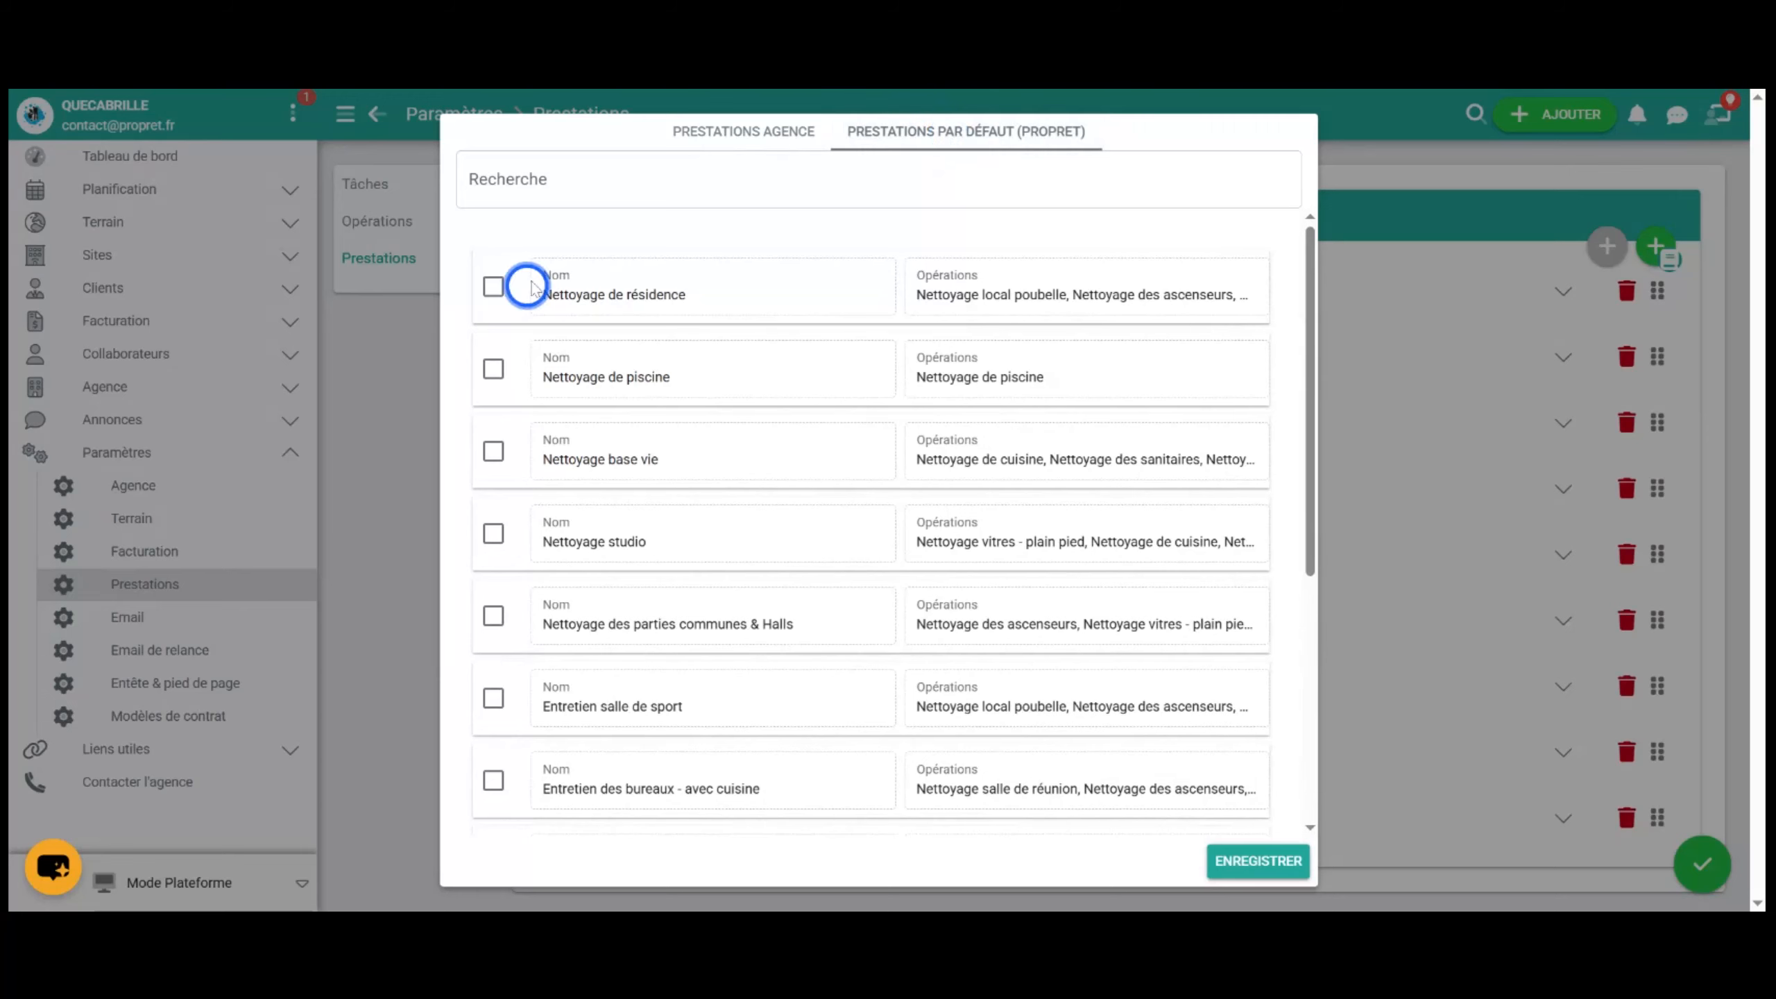
left_click(529, 286)
left_click(493, 368)
left_click(494, 450)
left_click(493, 533)
left_click(493, 615)
left_click(493, 698)
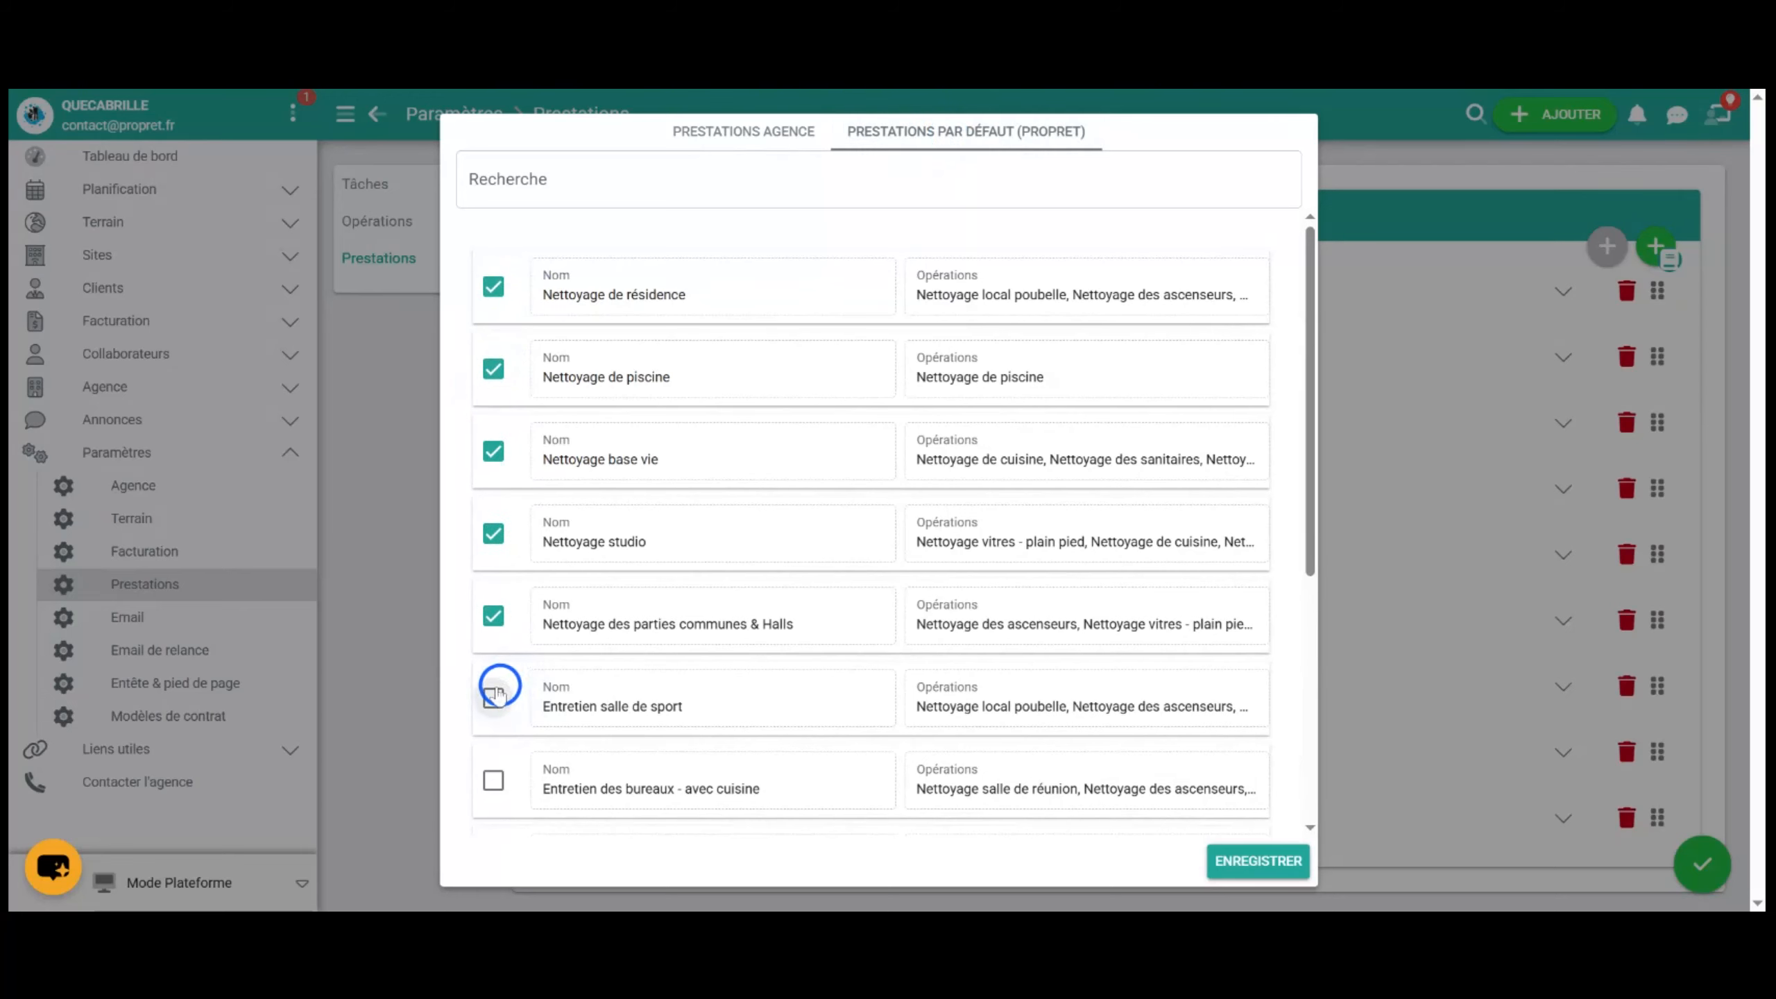
left_click(505, 775)
Step: Also select Remise en état, Nettoyage chambre d'hôtel, Entretien des espaces verts, Nettoyage espaces de co-working and Nettoyage industriel in the default catalogue
scroll(500, 619, "down", 5)
left_click(495, 454)
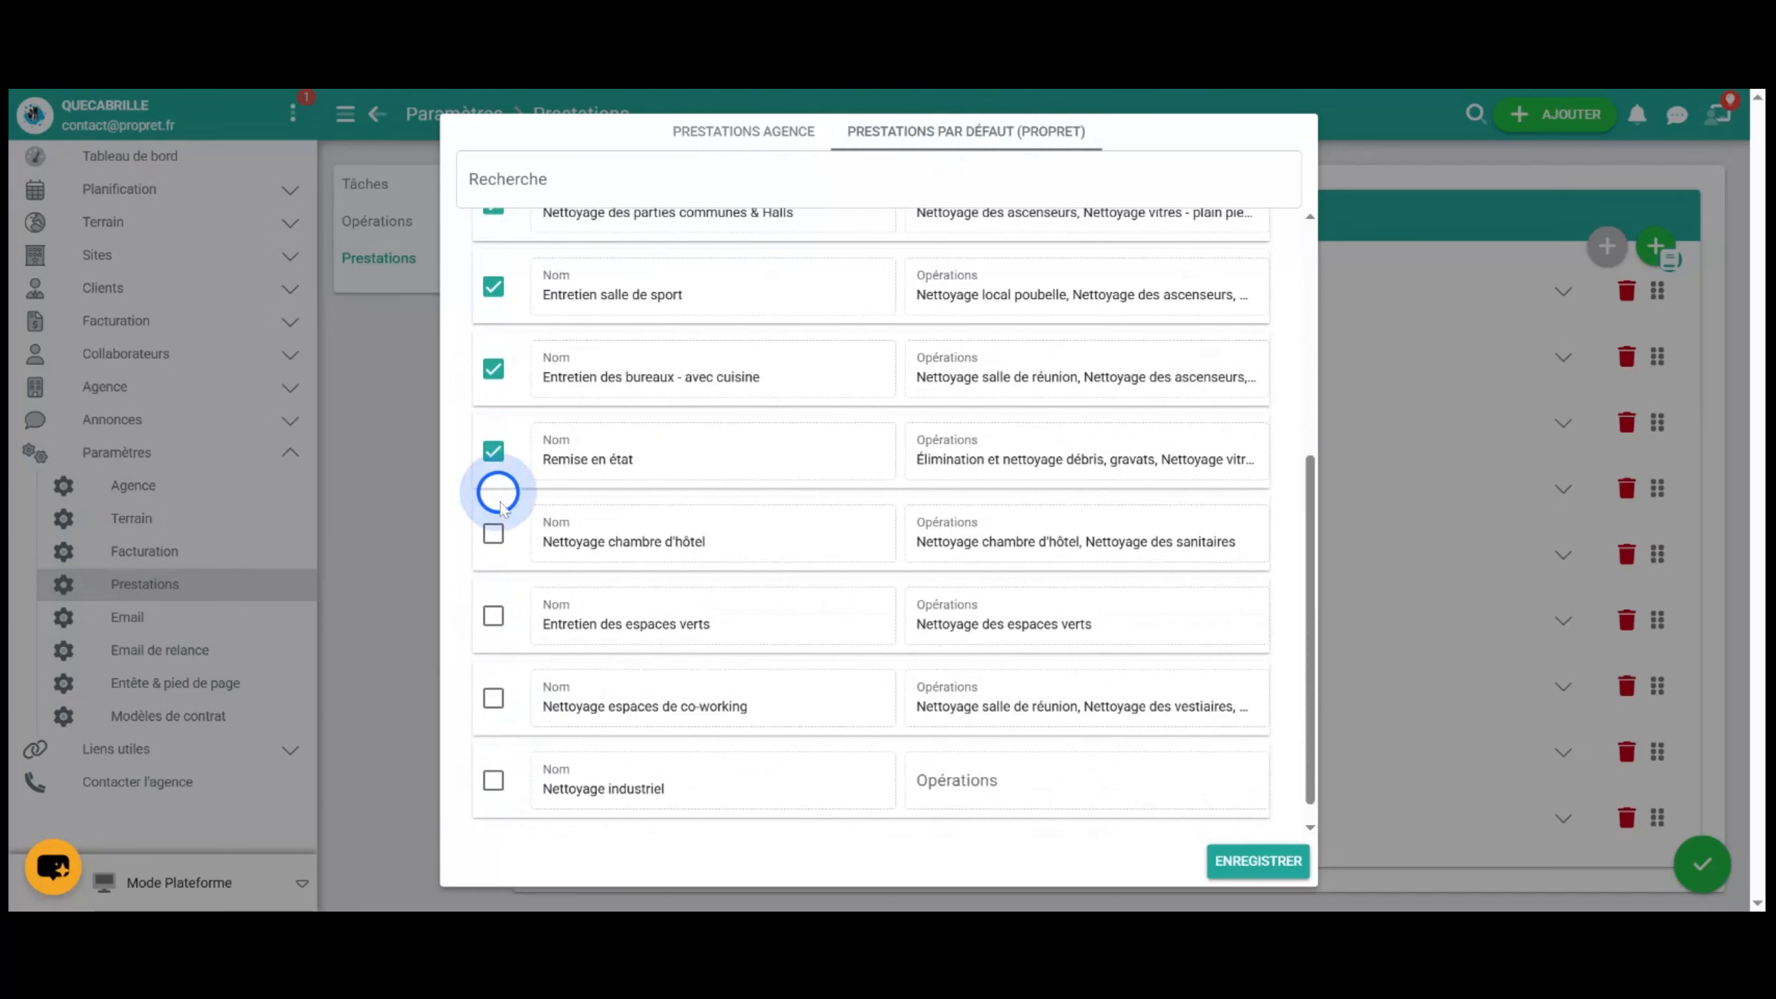
left_click(493, 533)
left_click(493, 615)
left_click(494, 698)
left_click(494, 780)
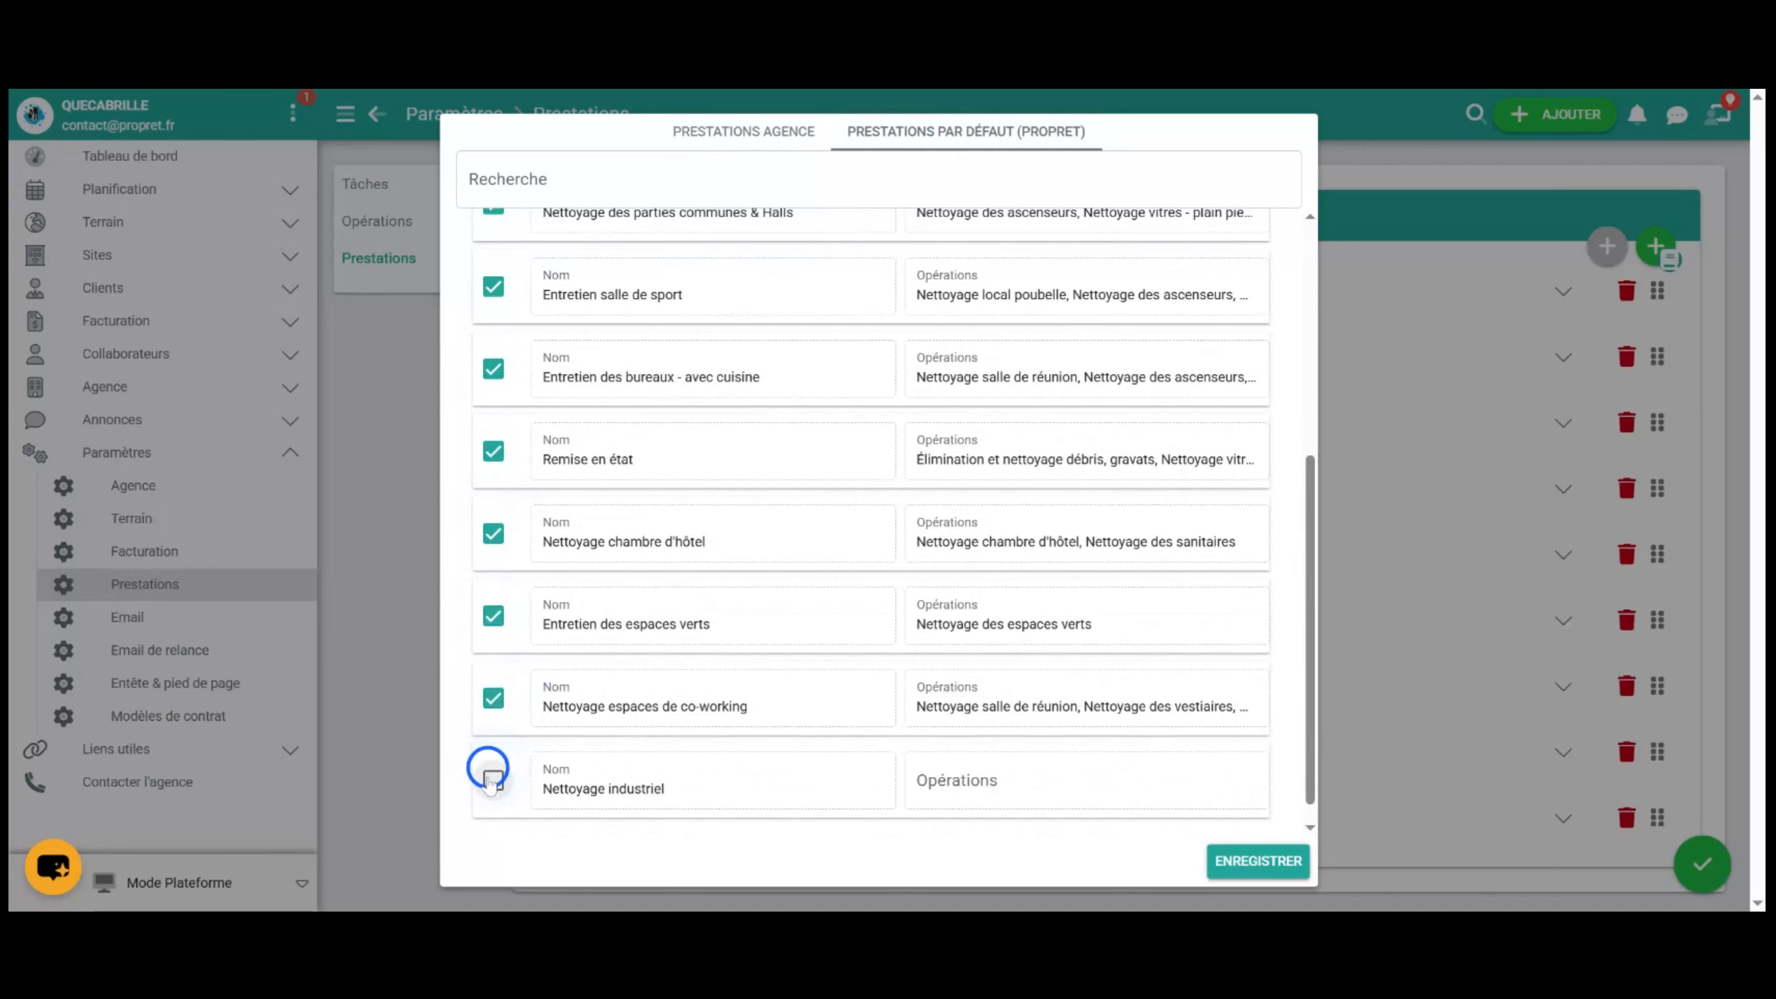
Step: Add the selected default catalogue services to the Prestations list and save the settings
left_click(1248, 863)
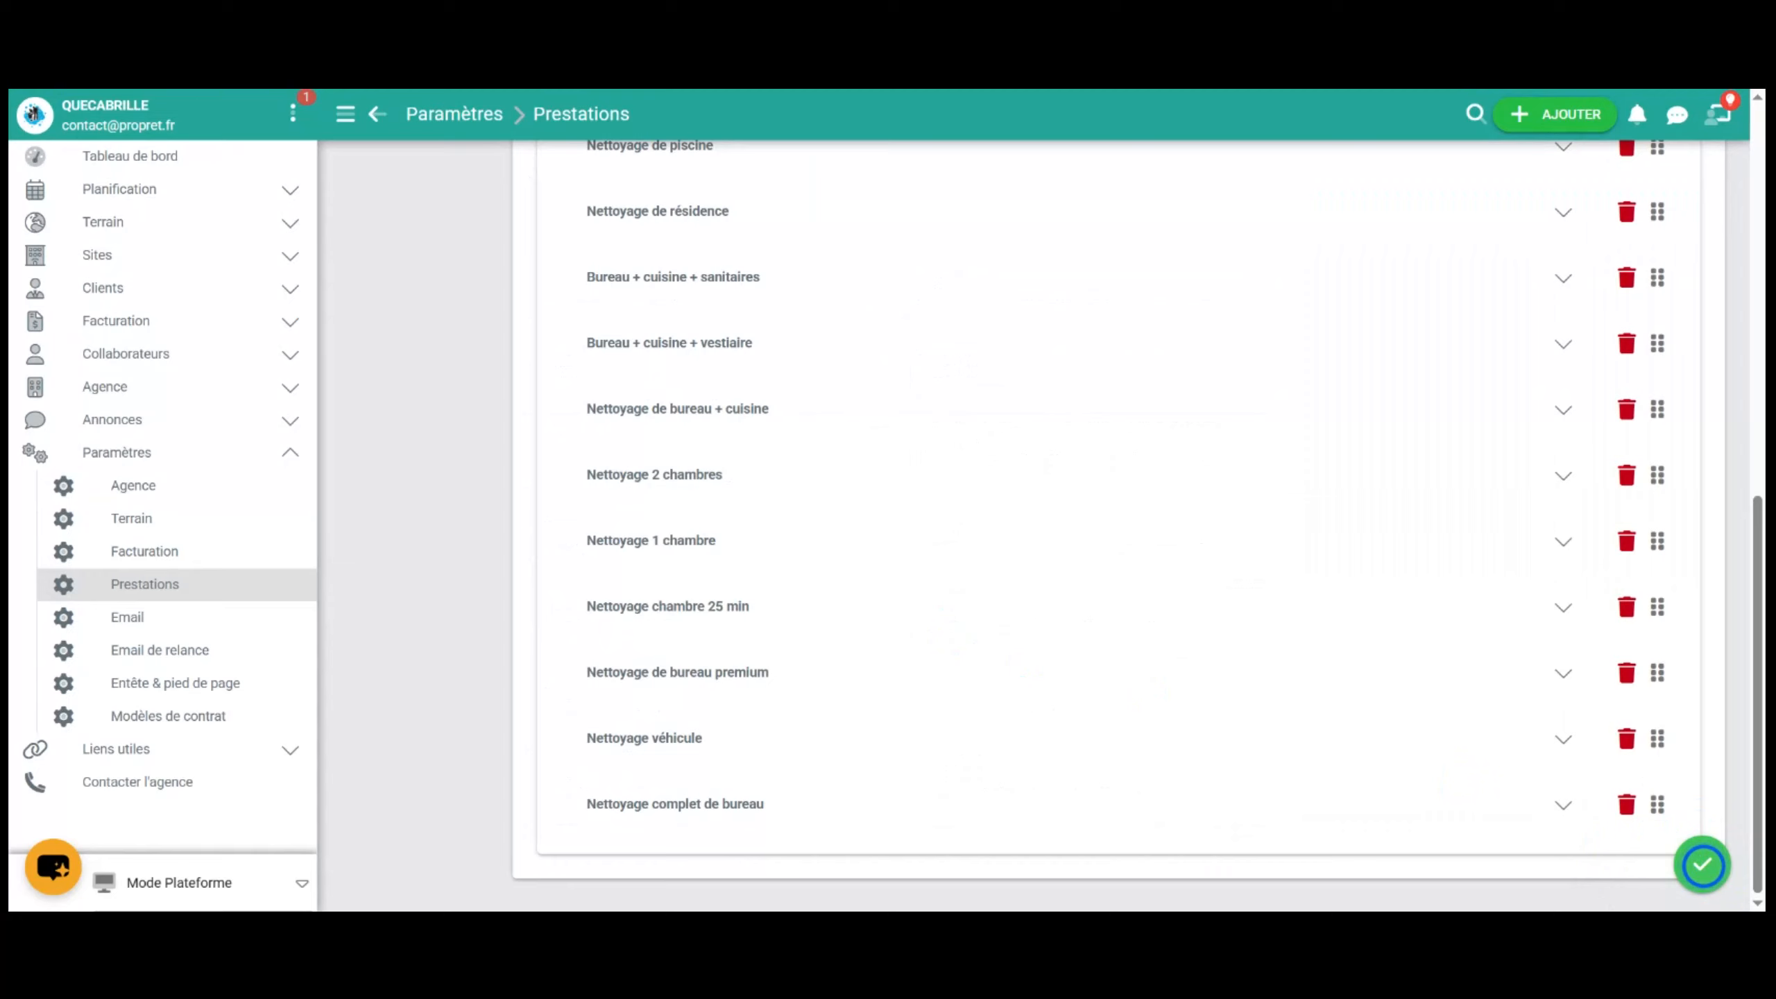
left_click(1701, 864)
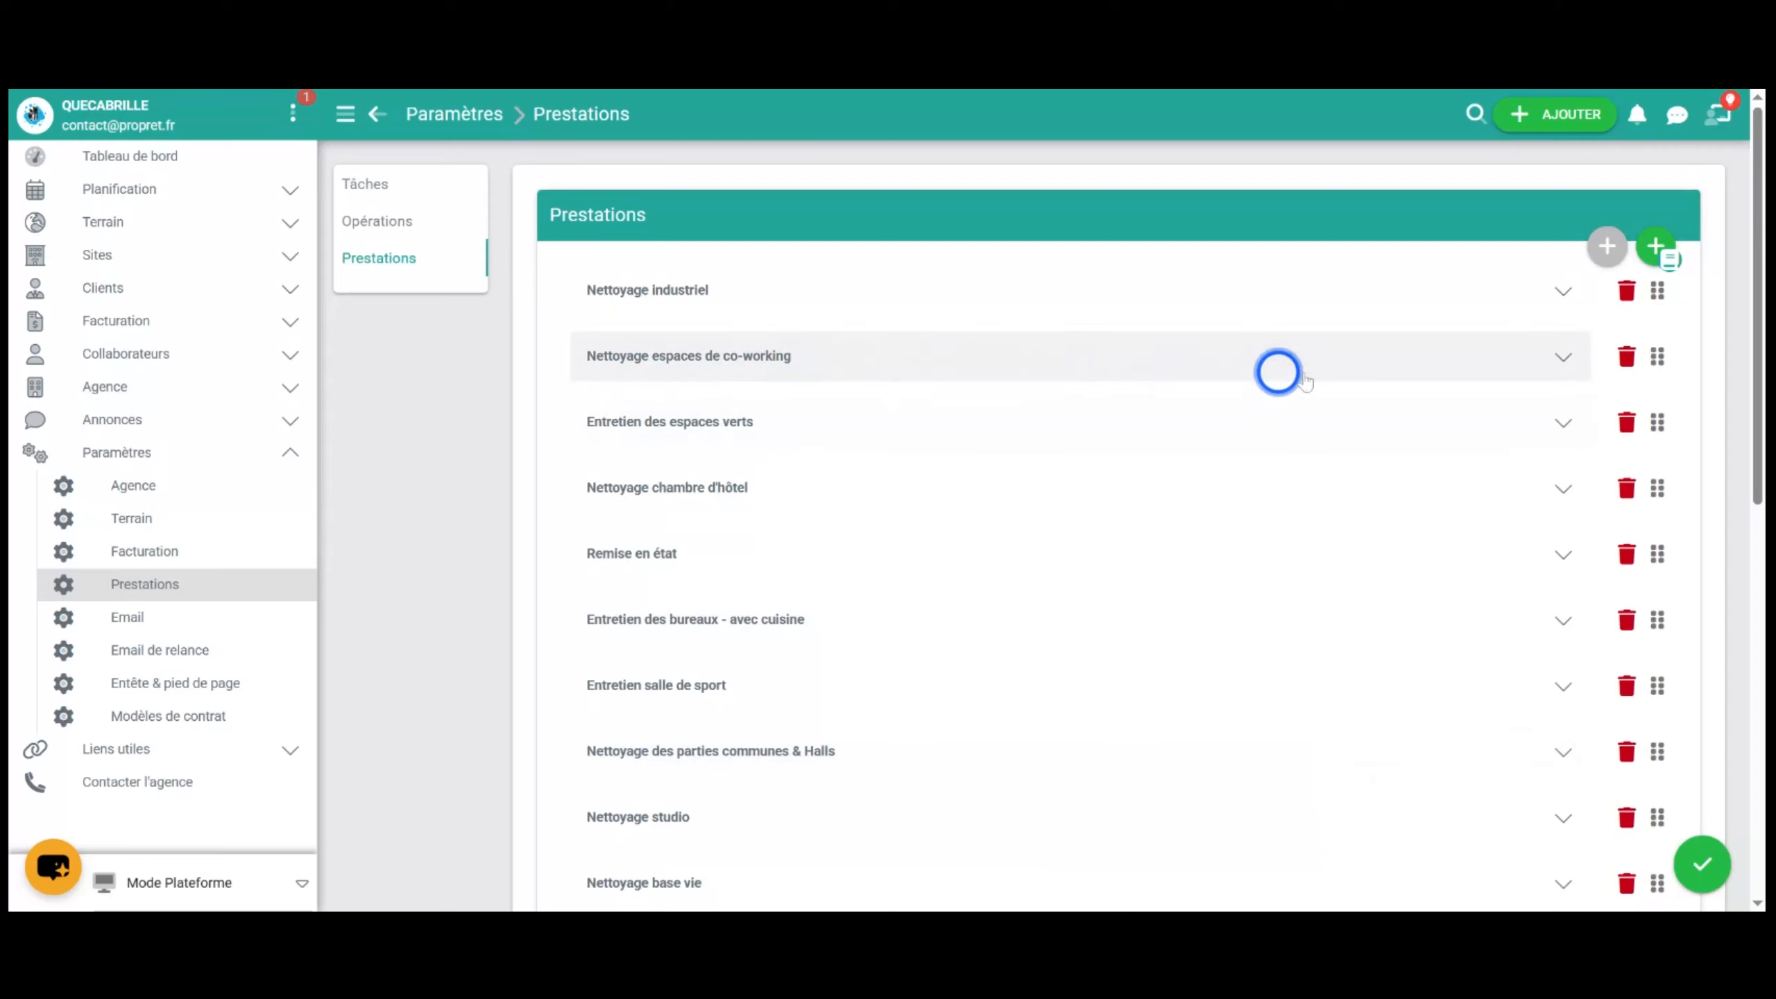
Step: In the planning of Nettoyage espaces de co-working, set Fréquence to 2, Rythme to Fois par semaine and Durée en minutes to 90
left_click(1564, 357)
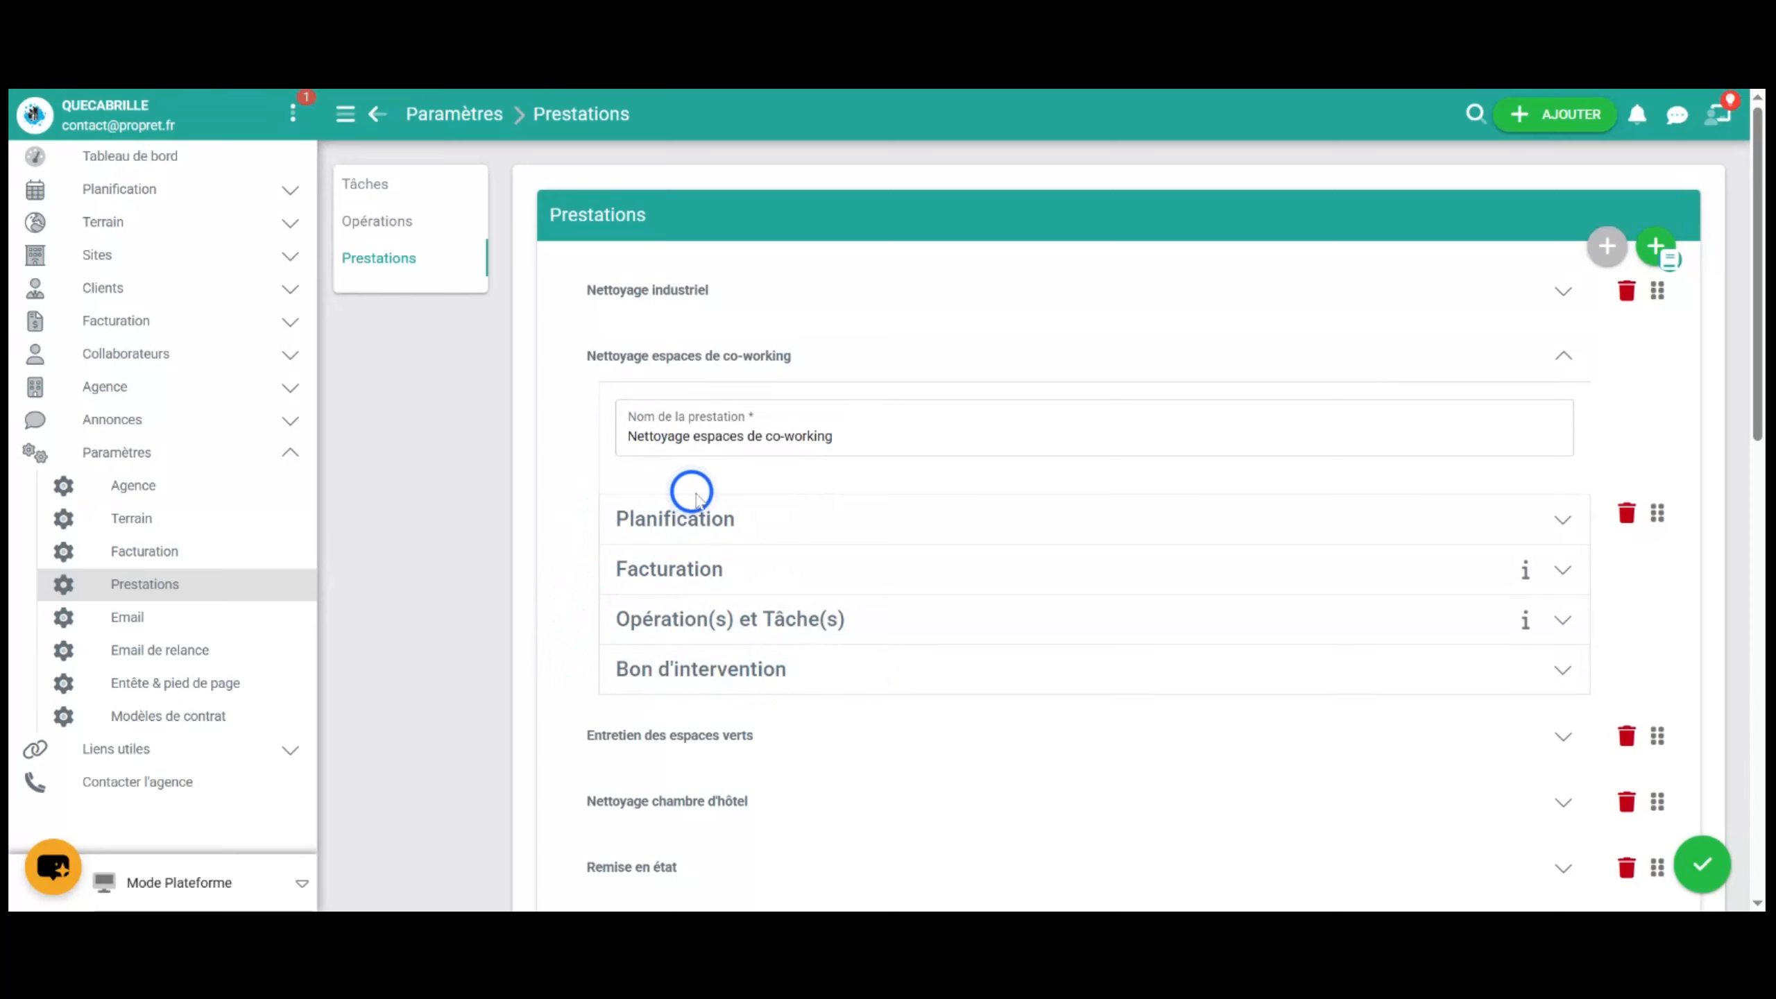
left_click(737, 519)
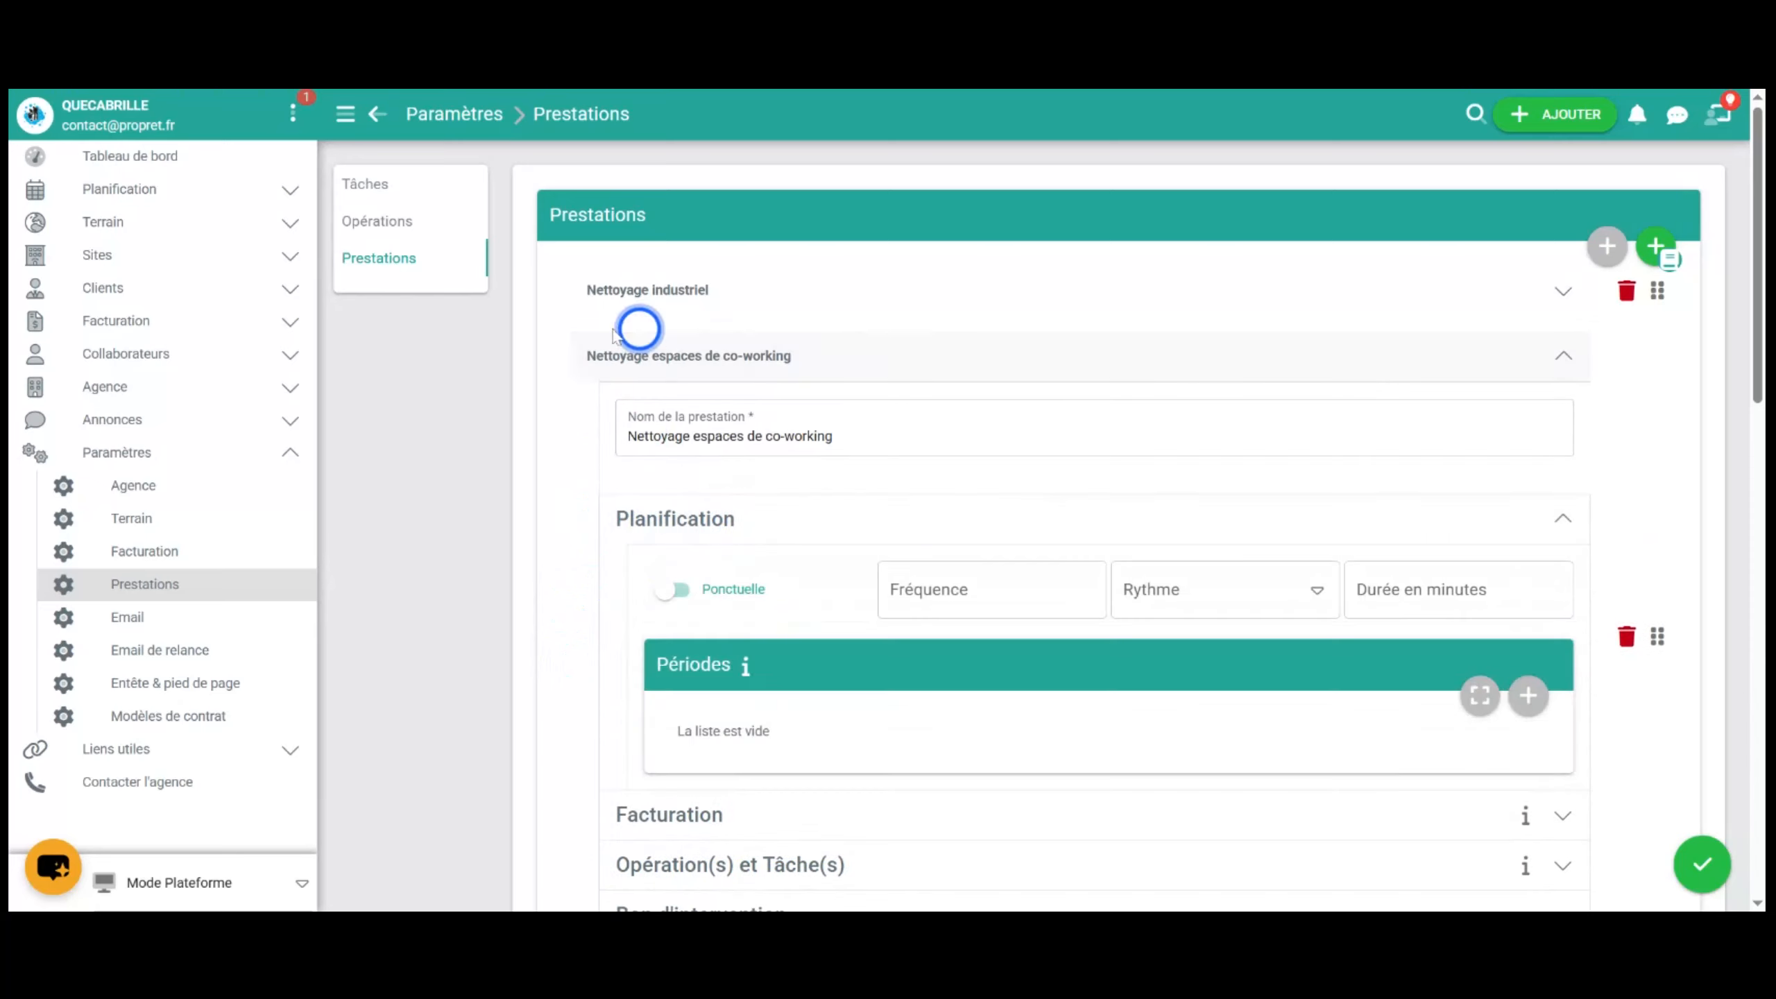
scroll(926, 472, "down", 1)
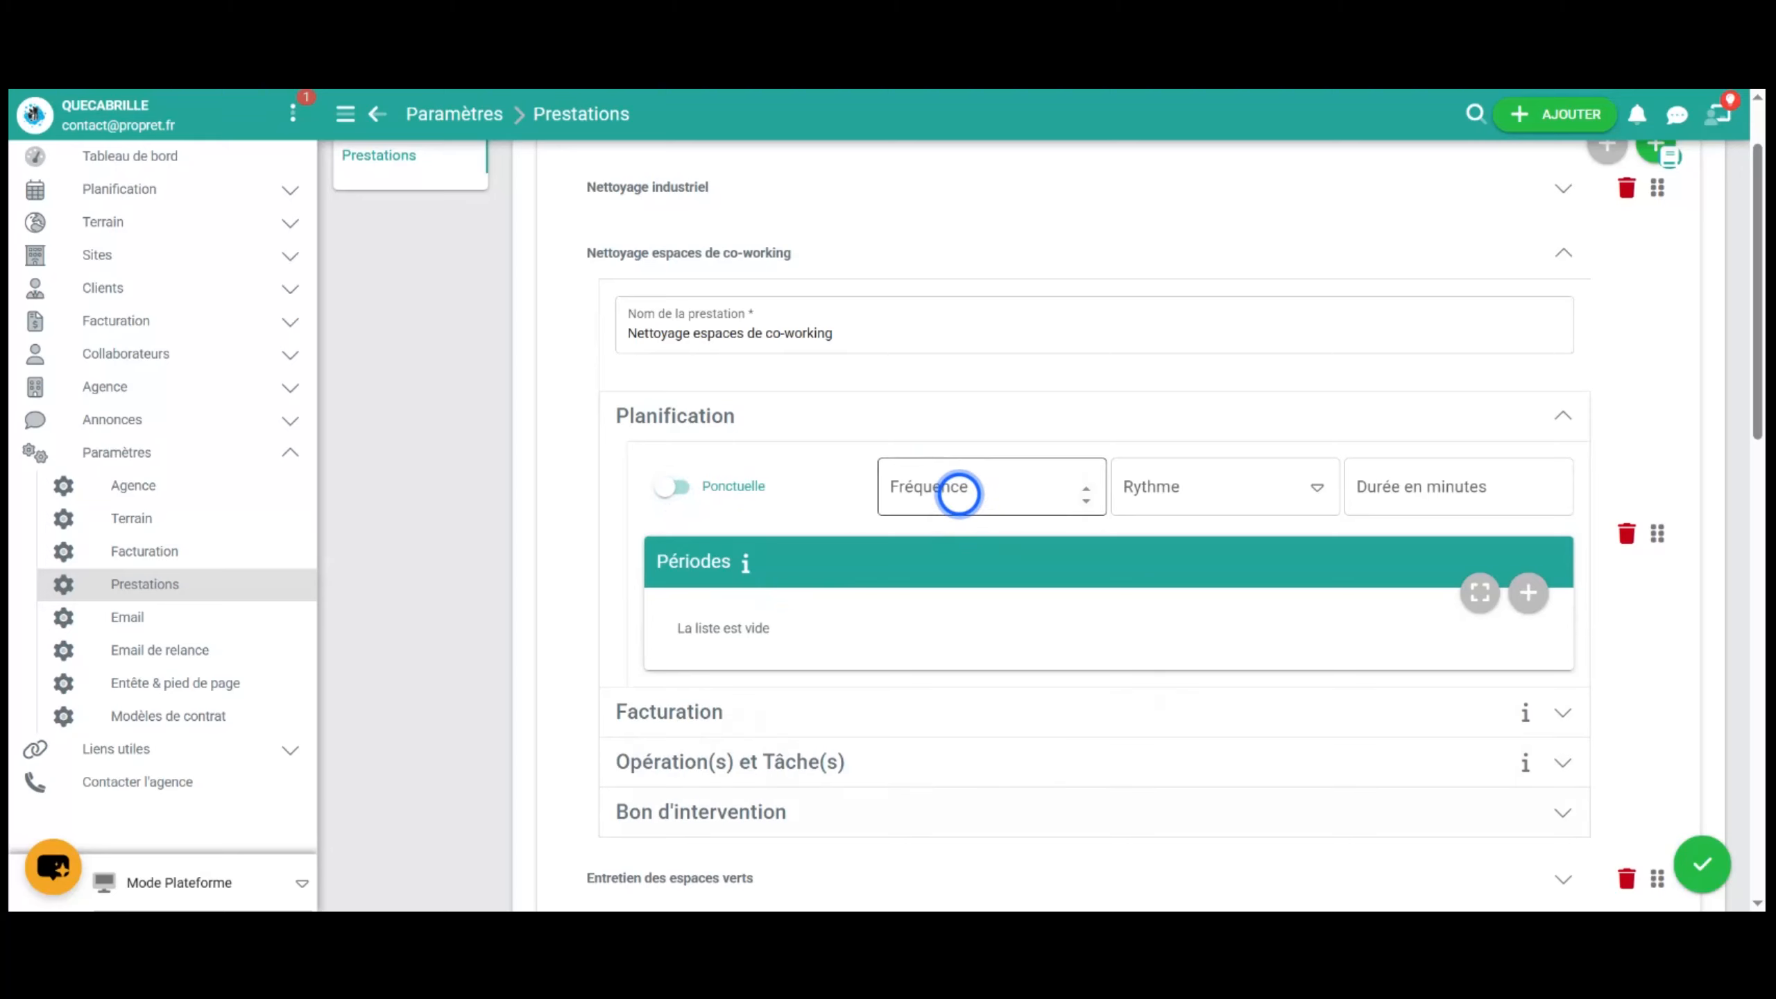
left_click(1164, 486)
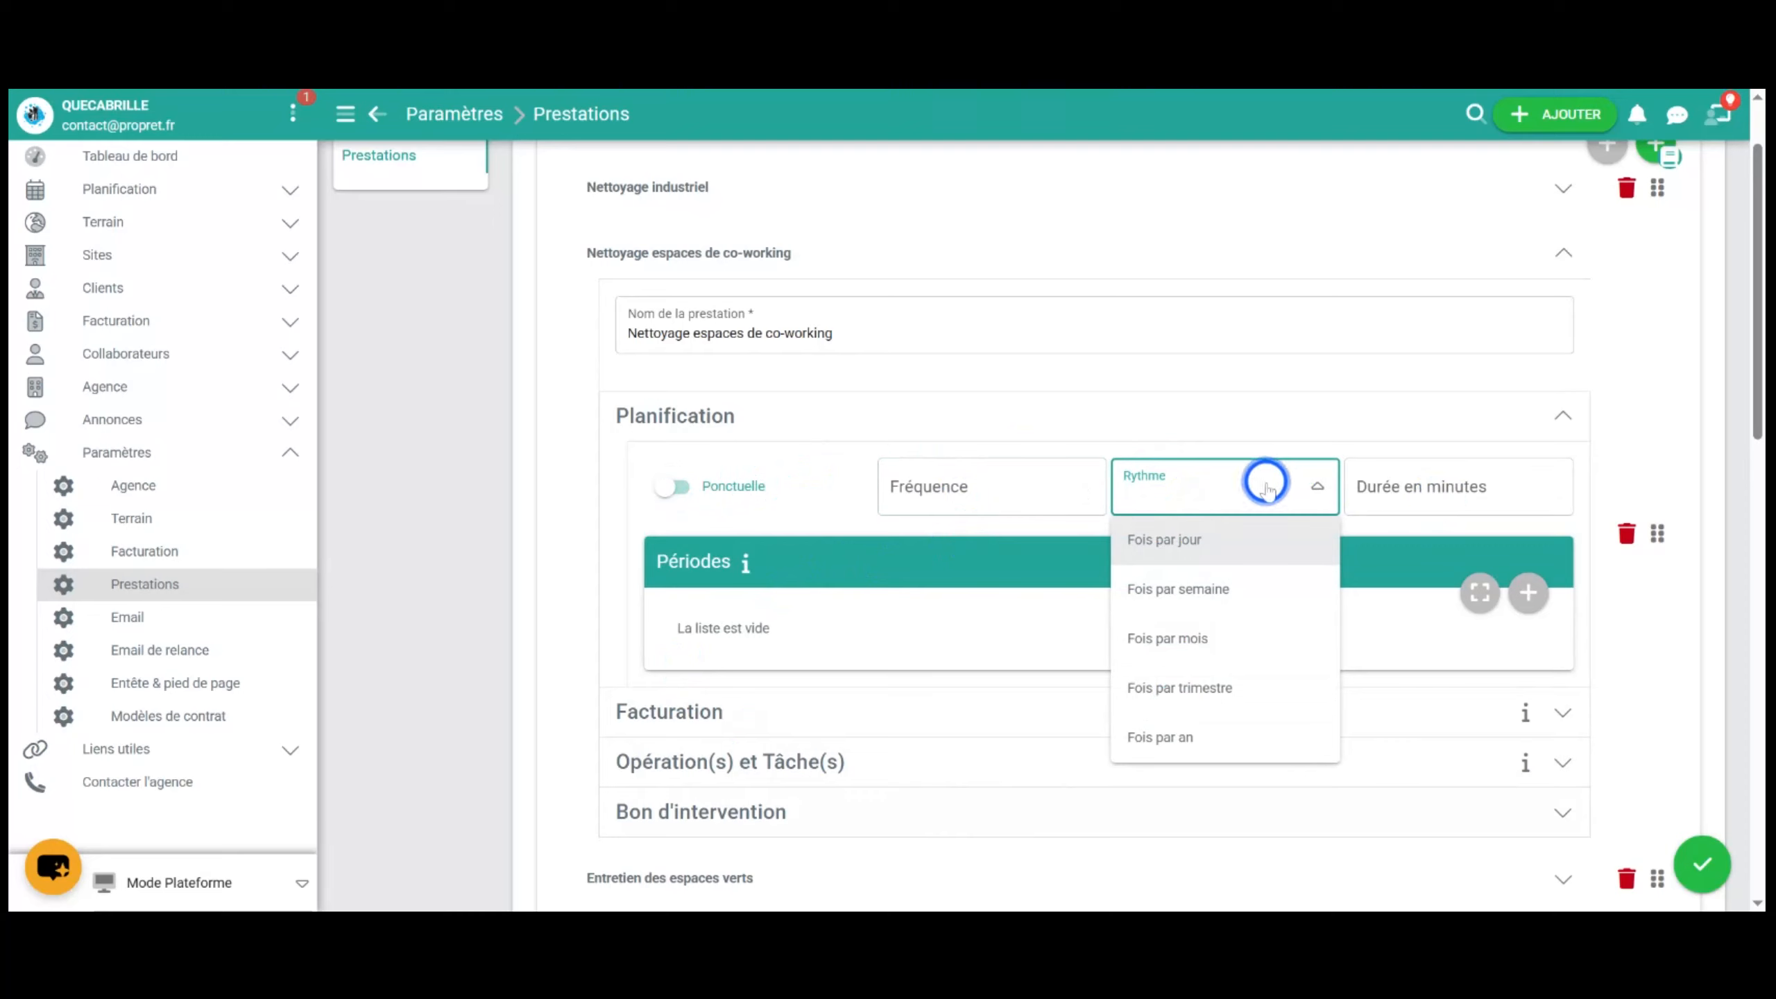
left_click(1241, 588)
left_click(993, 494)
type("2")
left_click(1405, 494)
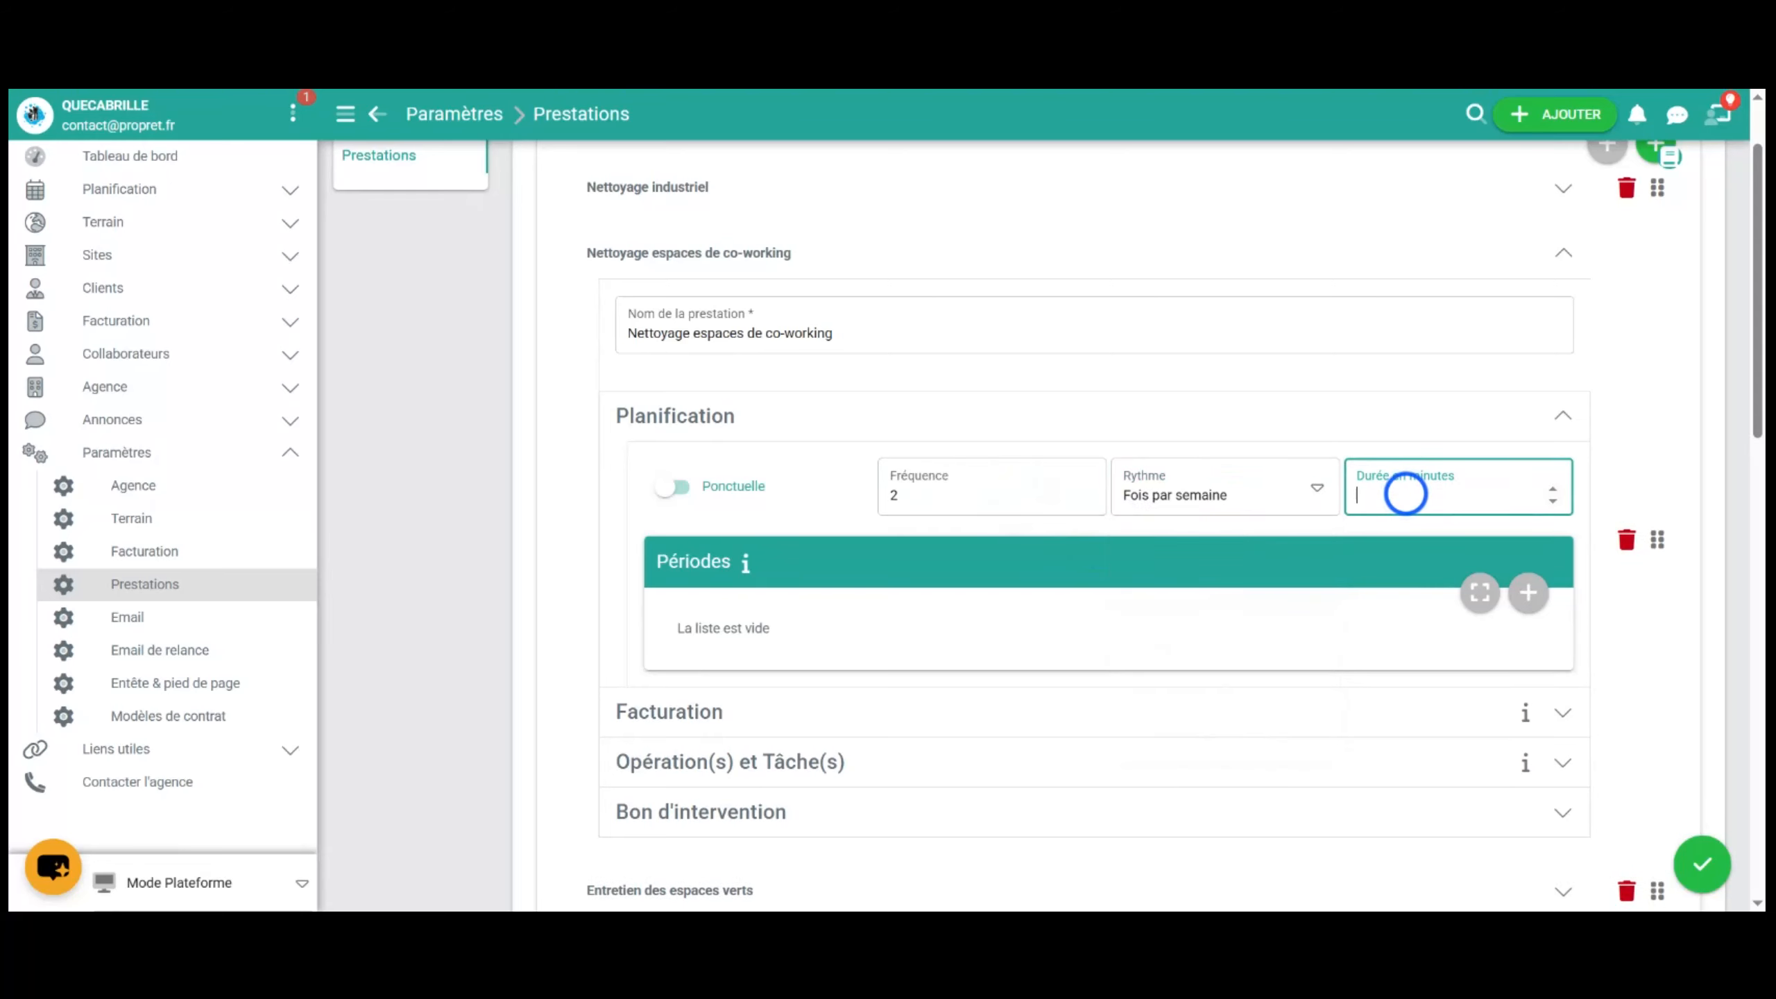
scroll(789, 519, "down", 1)
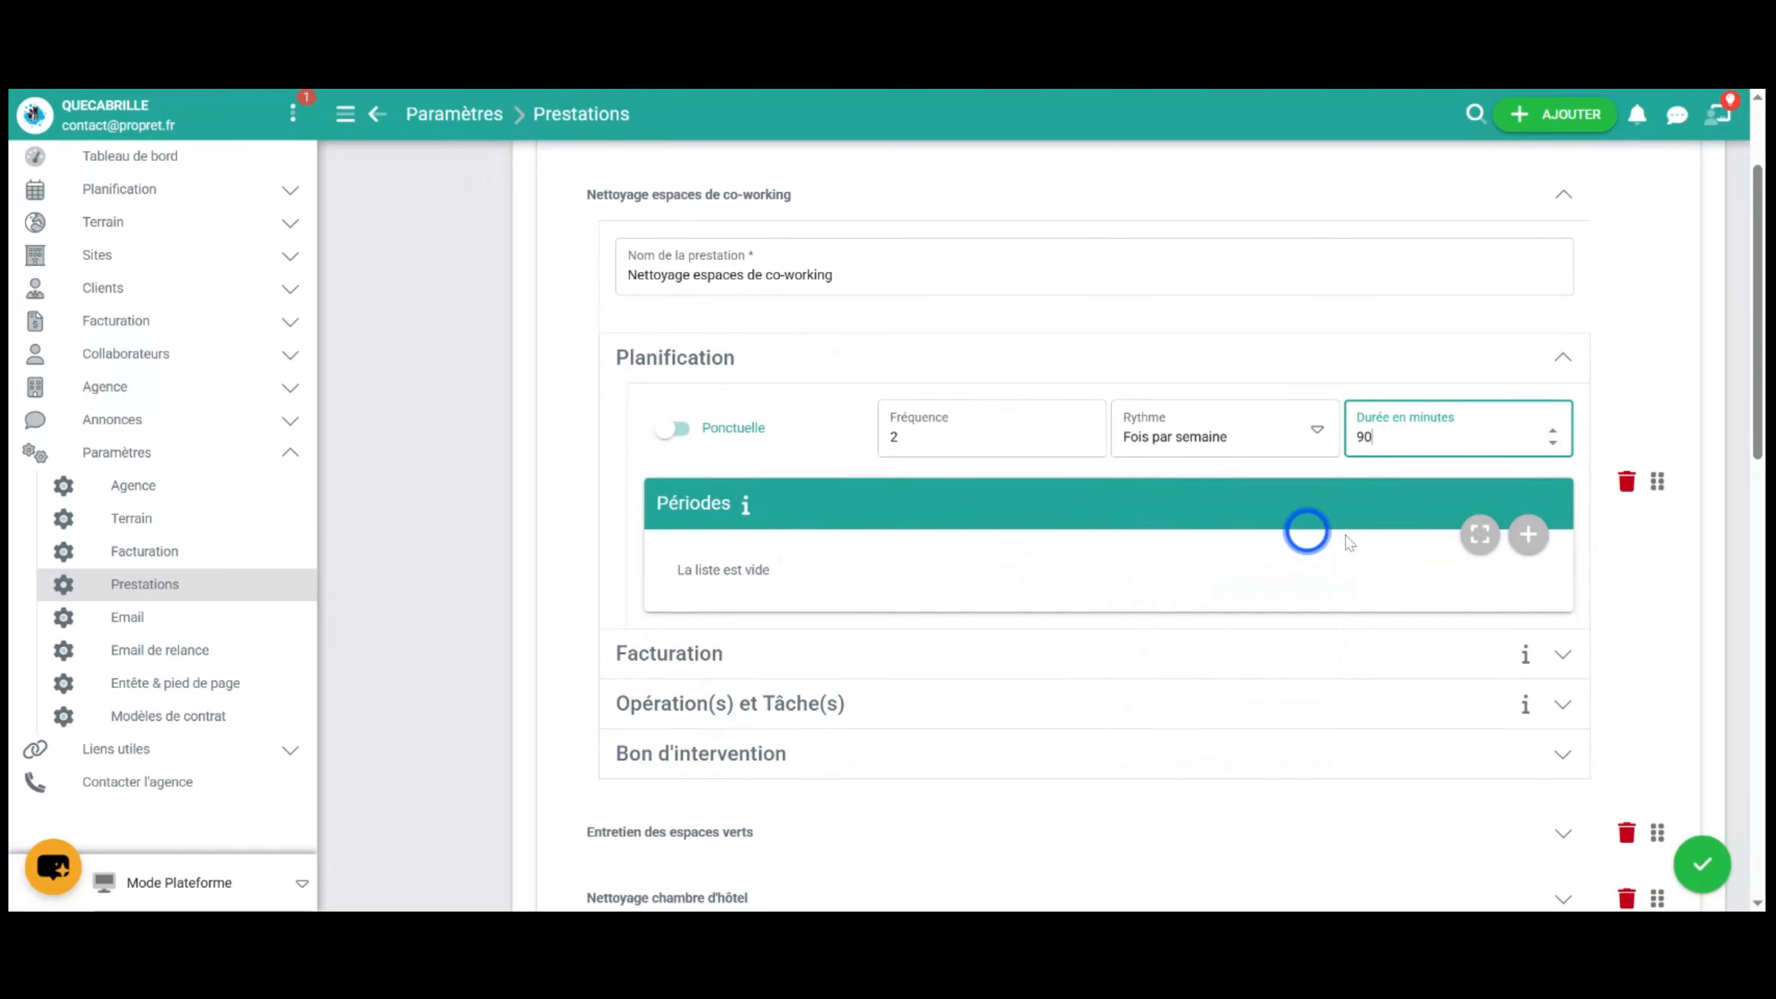
Step: Add a new period to the planning of Nettoyage espaces de co-working
mouse_move(747, 512)
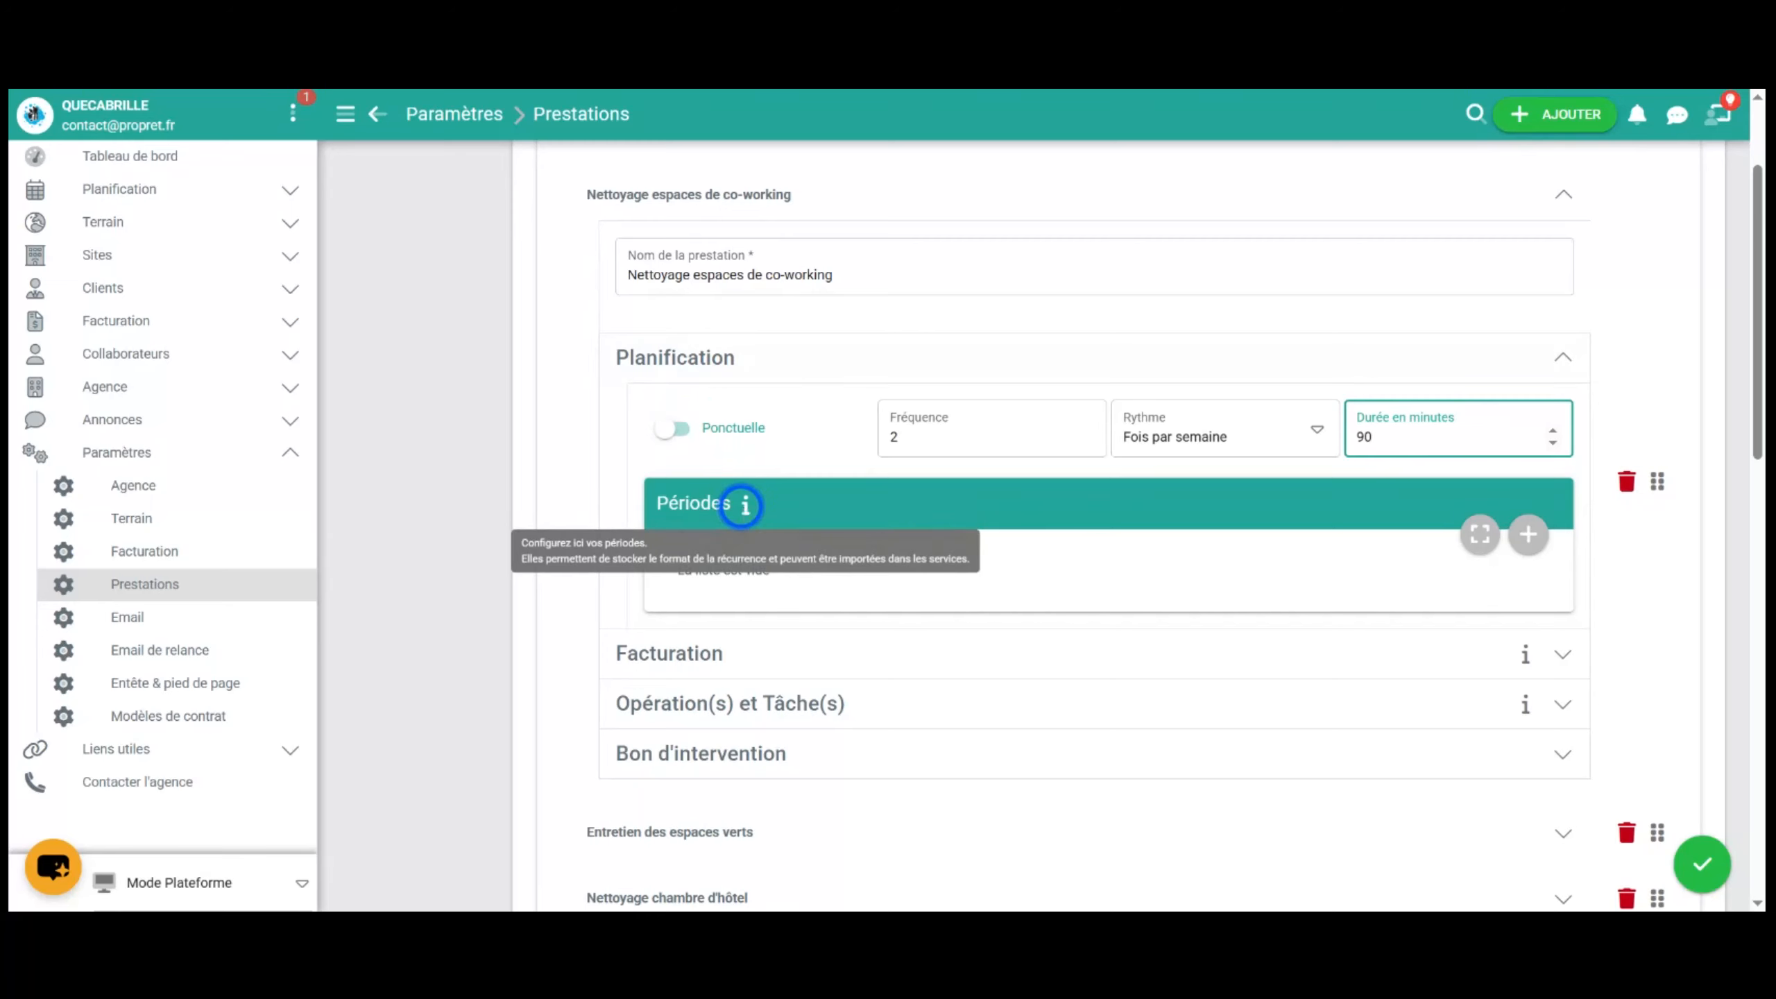
left_click(1529, 534)
scroll(1193, 685, "down", 3)
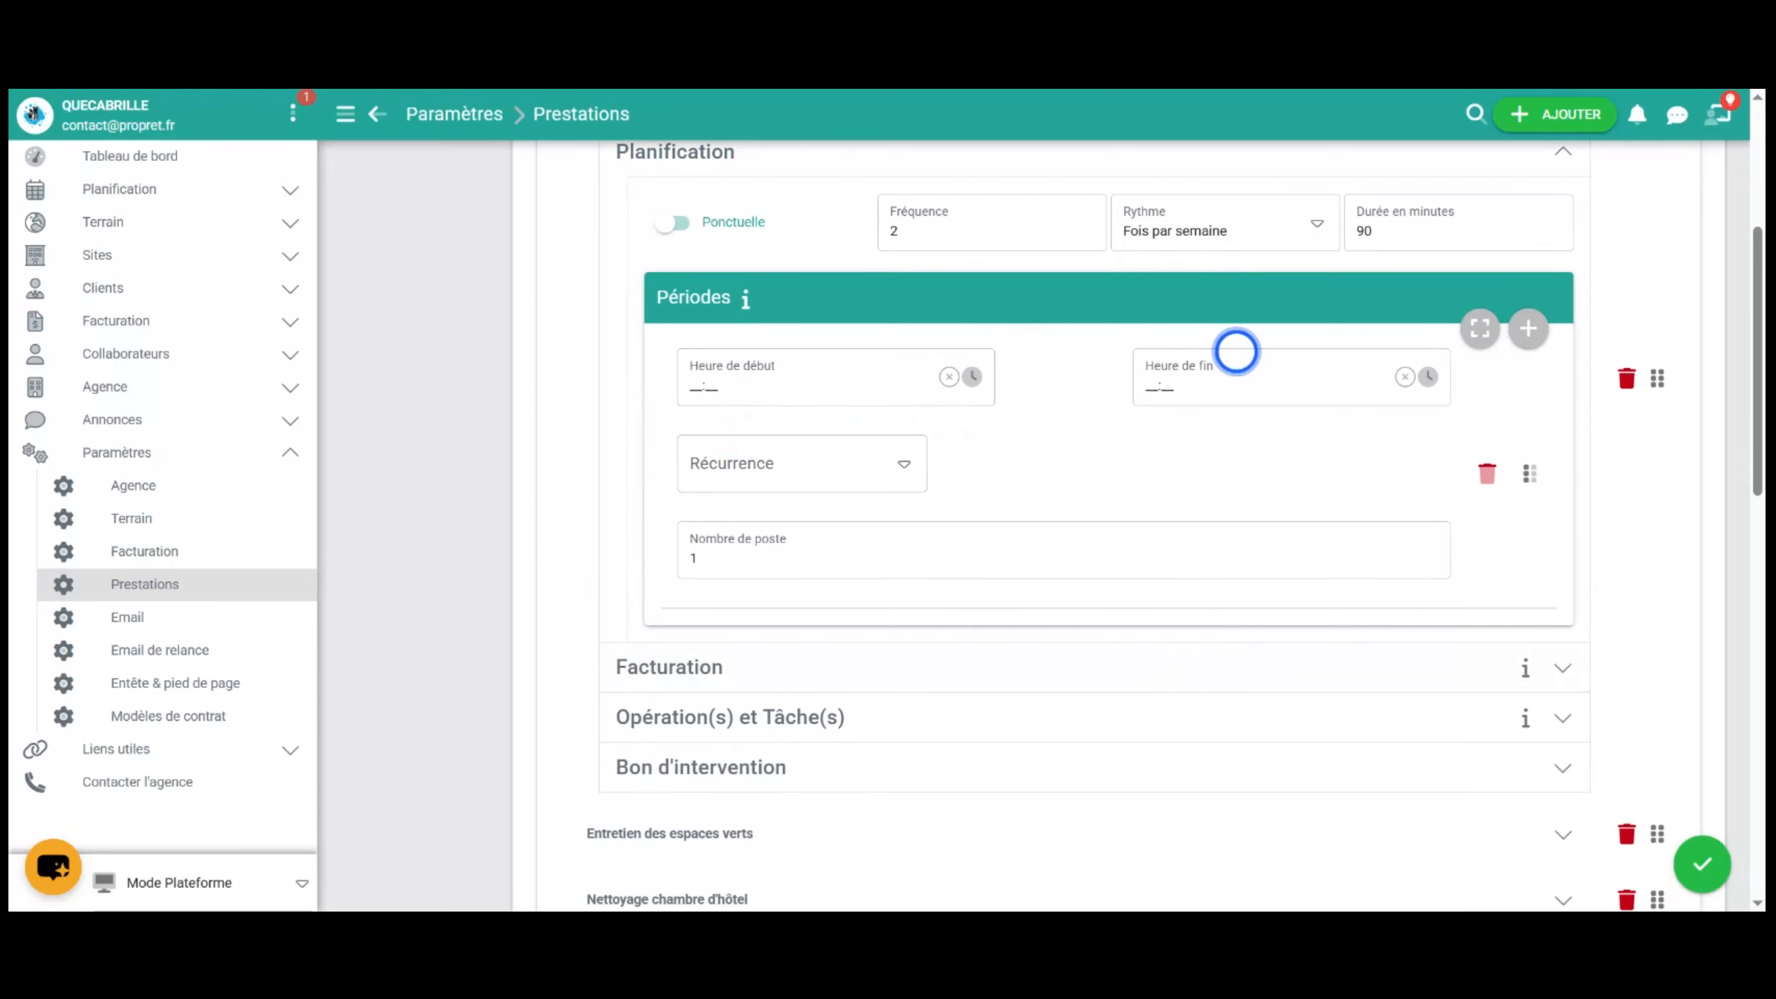
Step: Try a Mensuelle recurrence for the period, marking and clearing days 9 and 26
left_click(902, 465)
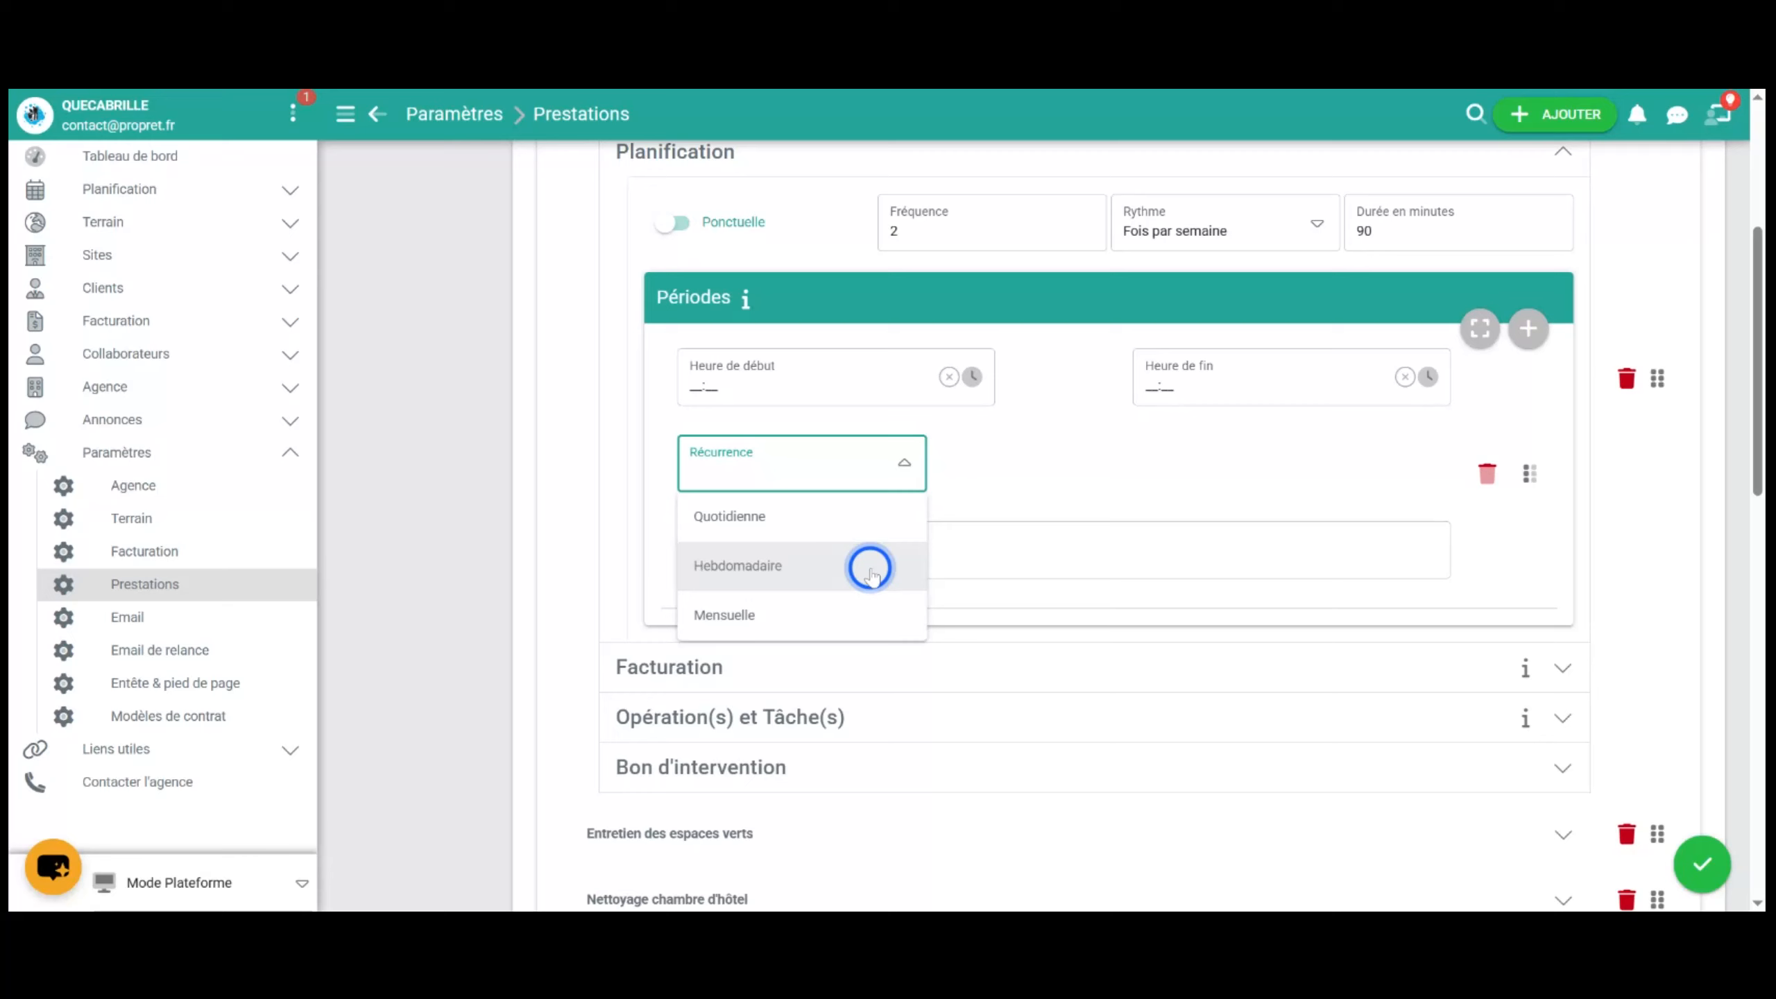
left_click(833, 619)
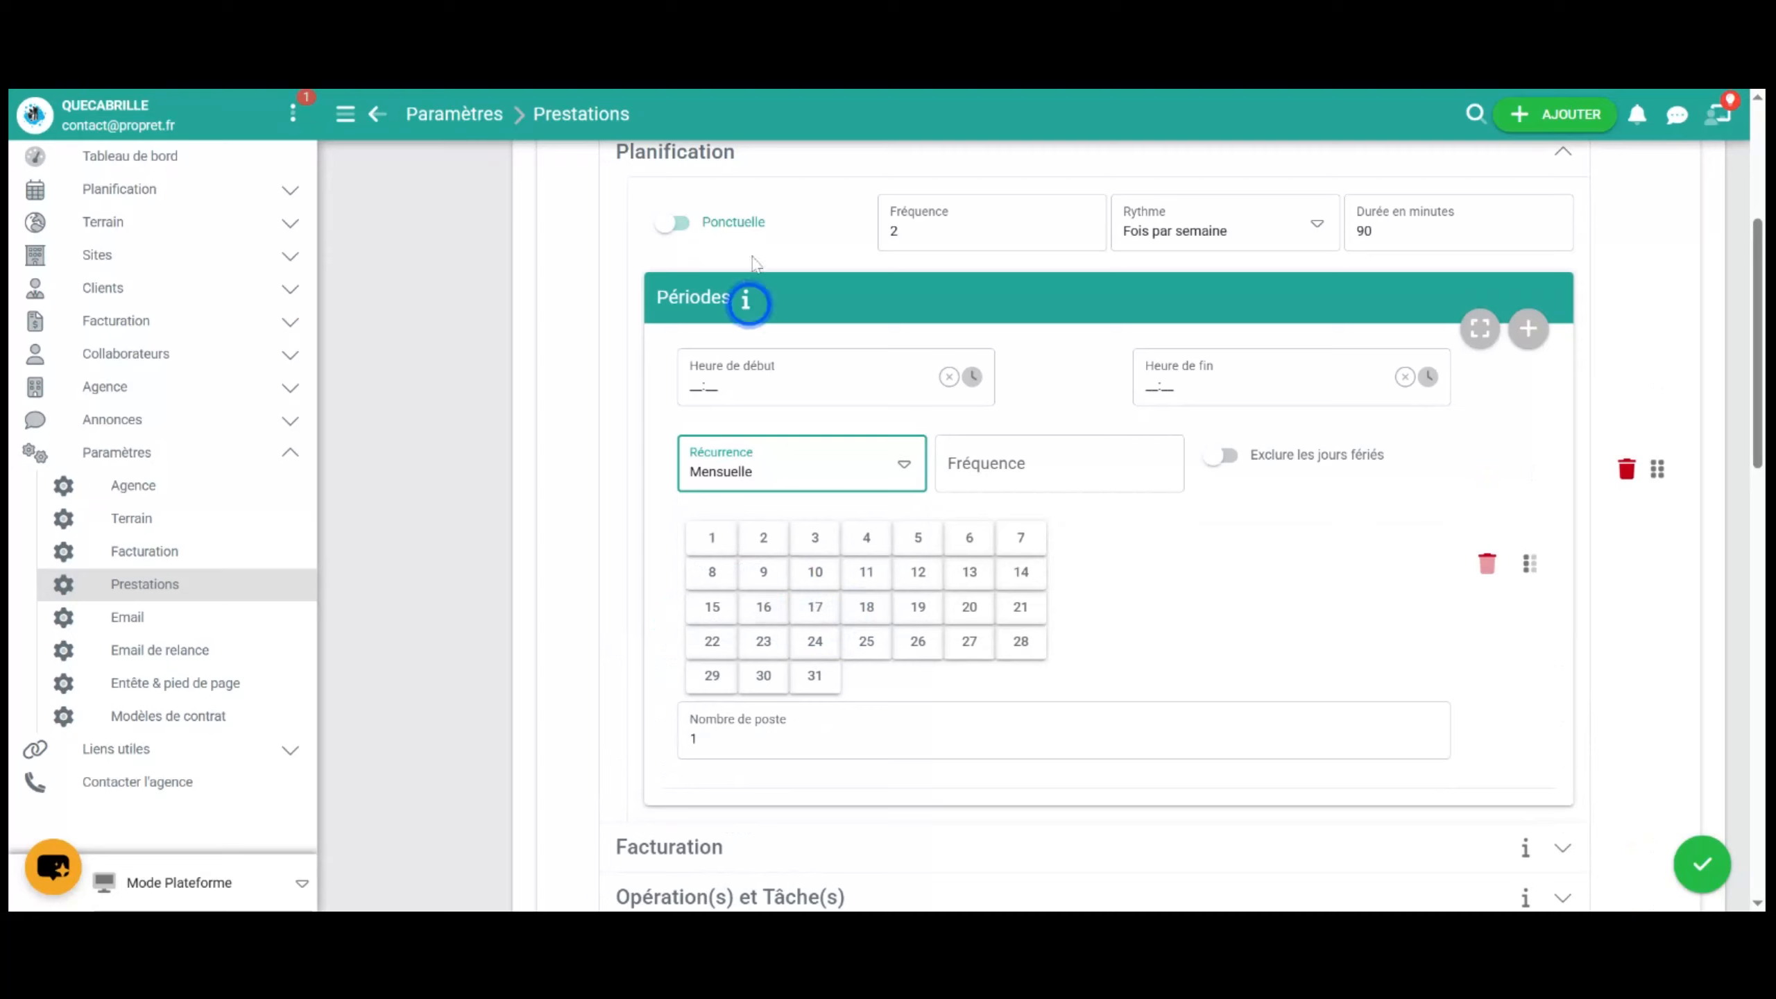
left_click(778, 580)
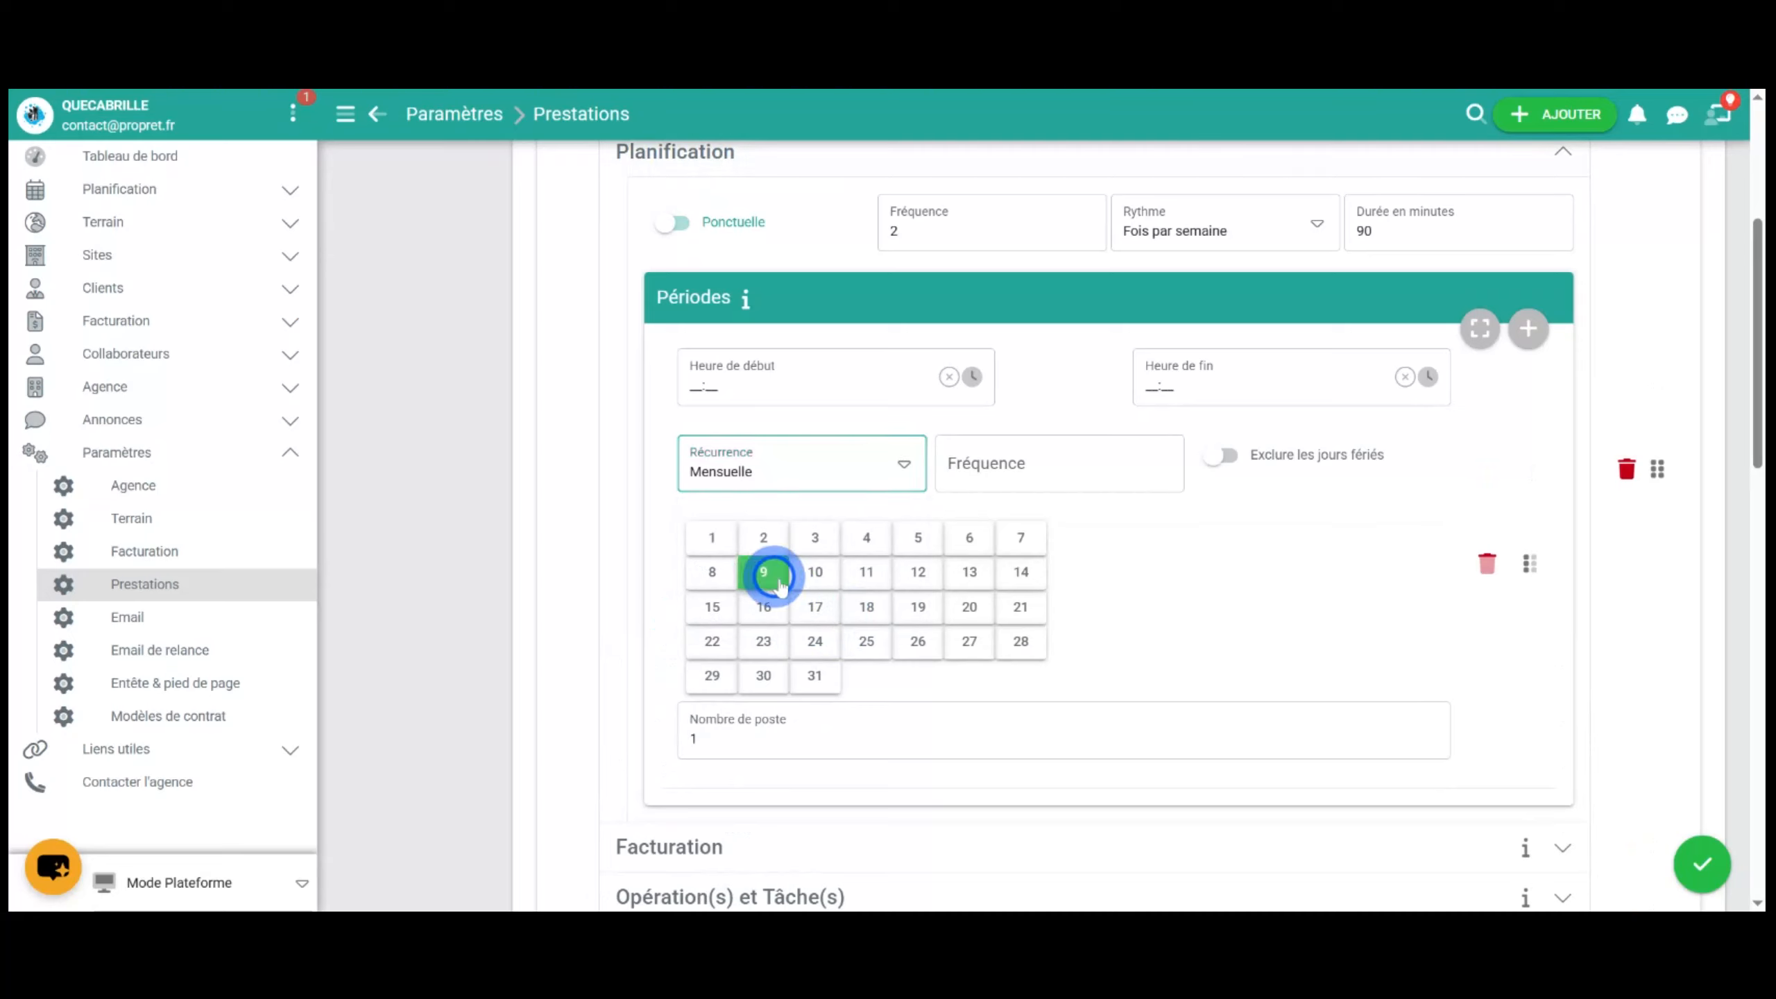
left_click(921, 647)
left_click(921, 647)
left_click(763, 572)
scroll(1049, 581, "up", 2)
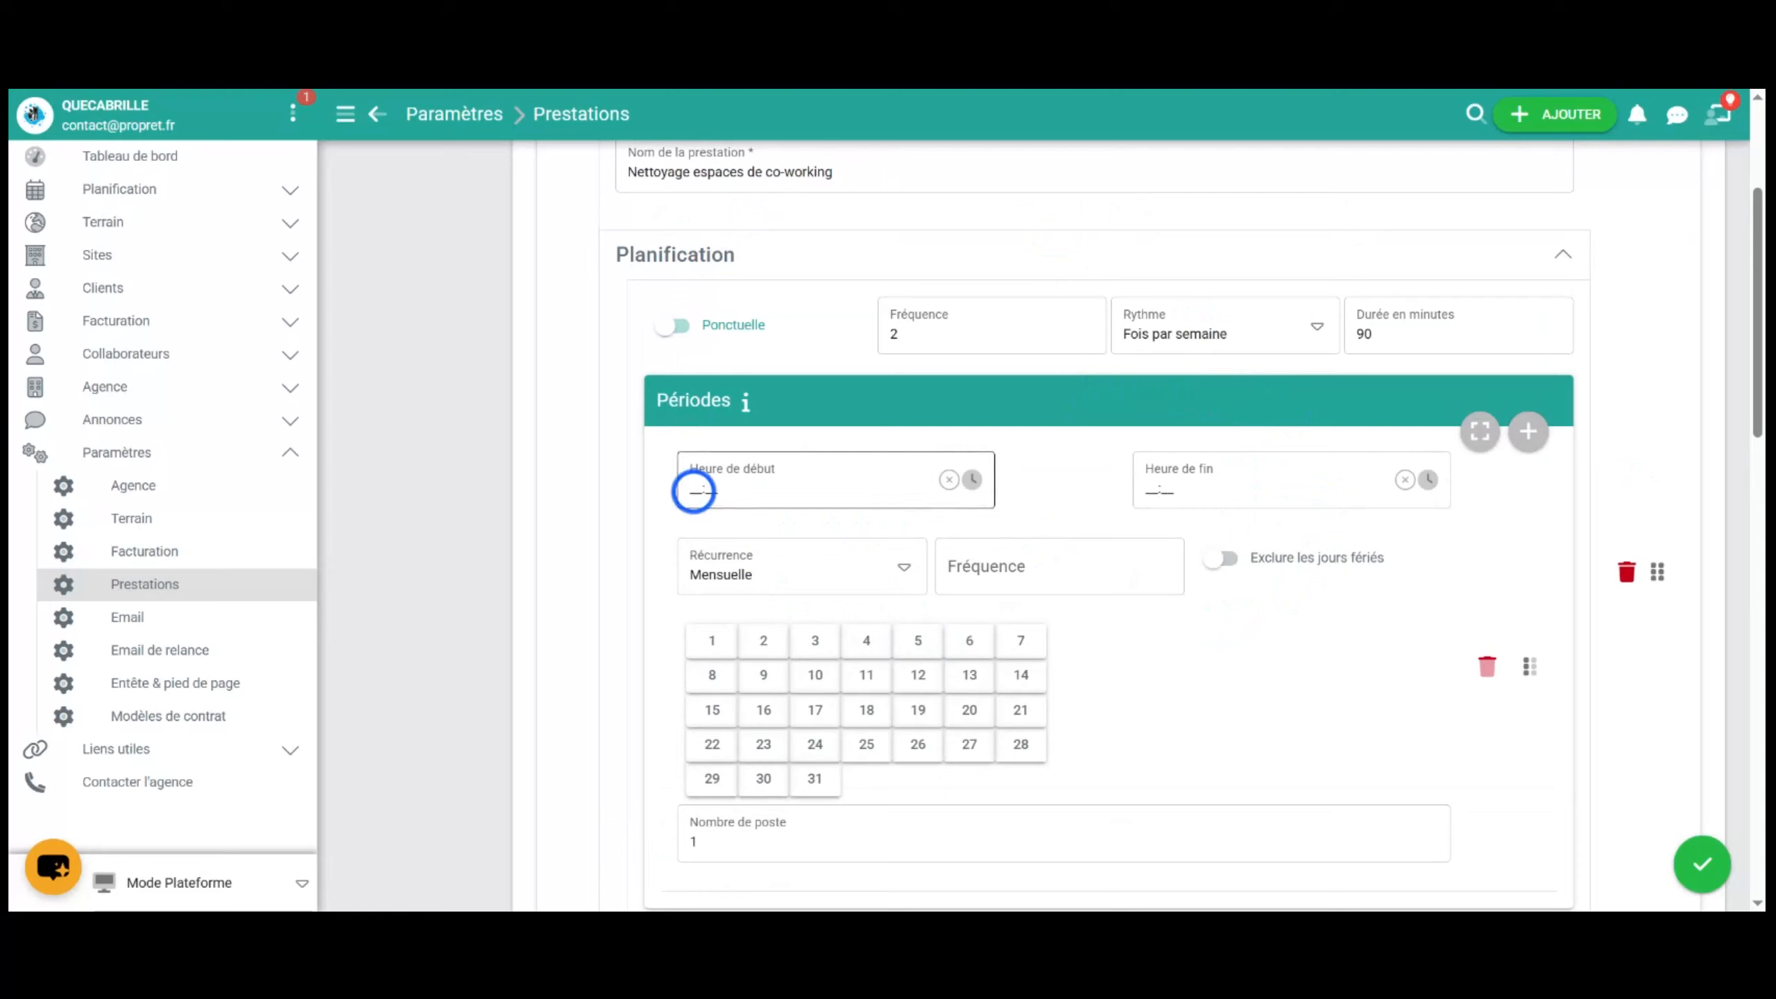
Step: Set the period's start time to 07:00 and fill in its end time automatically from the service duration
left_click(696, 490)
type("07:00")
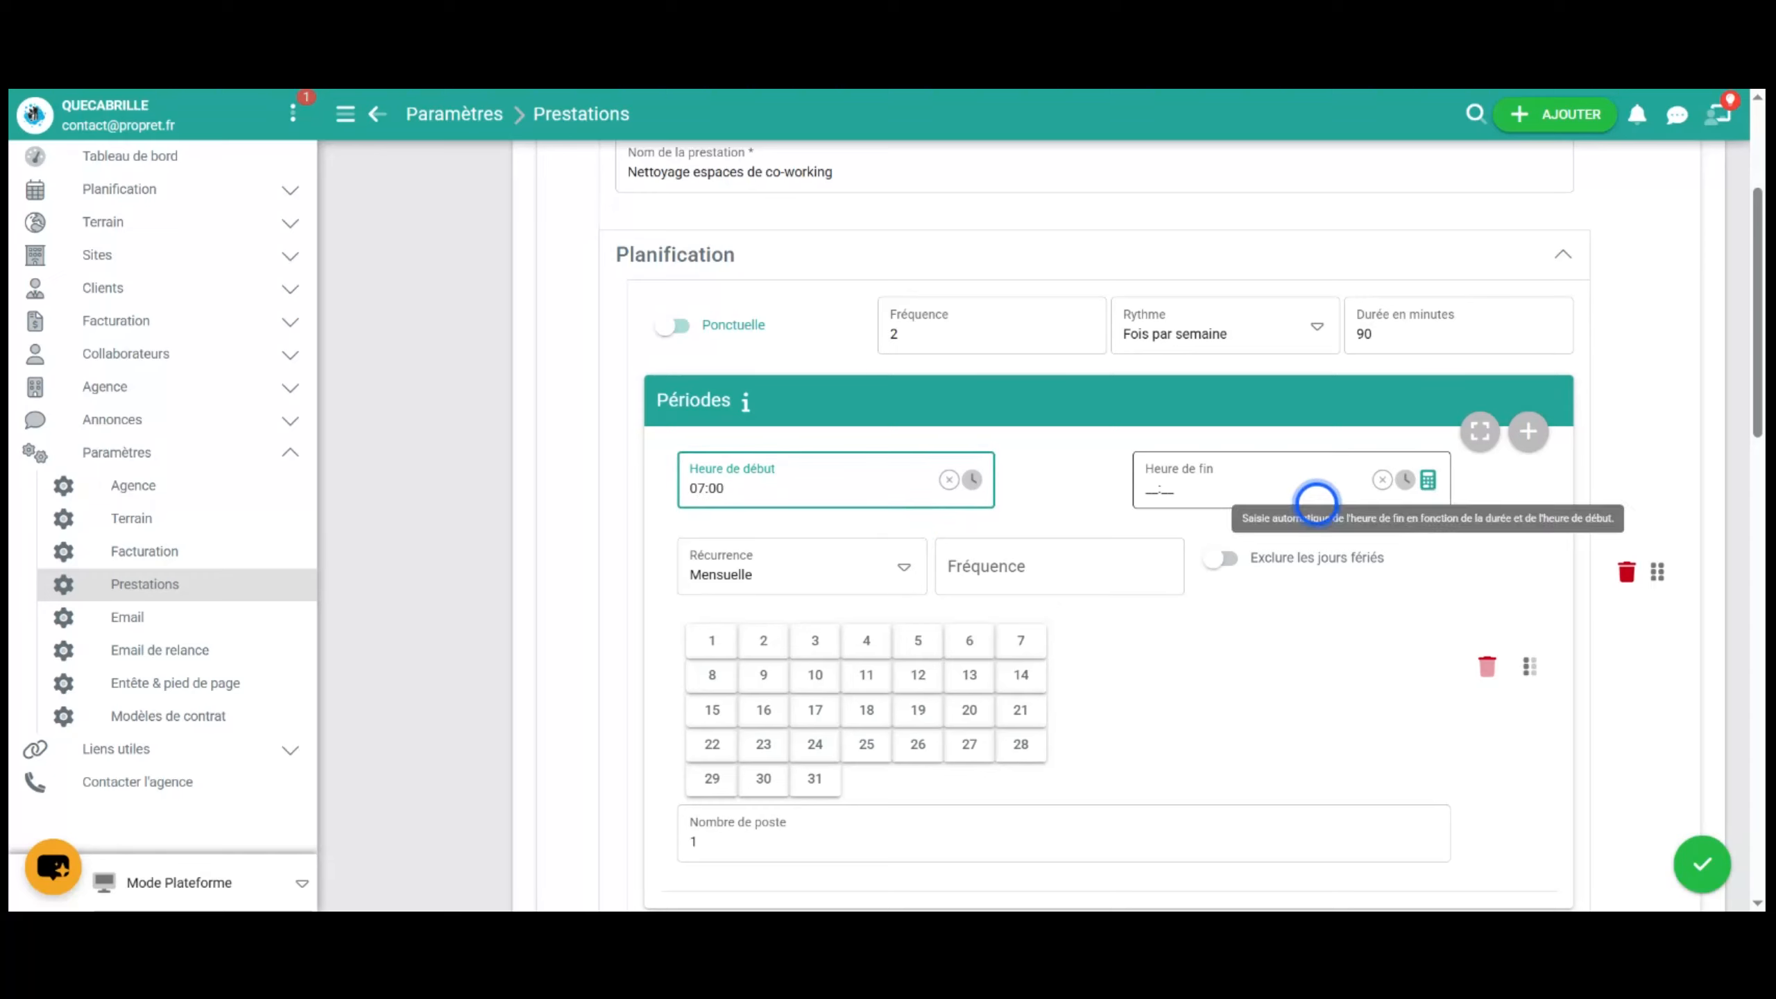
left_click(1426, 481)
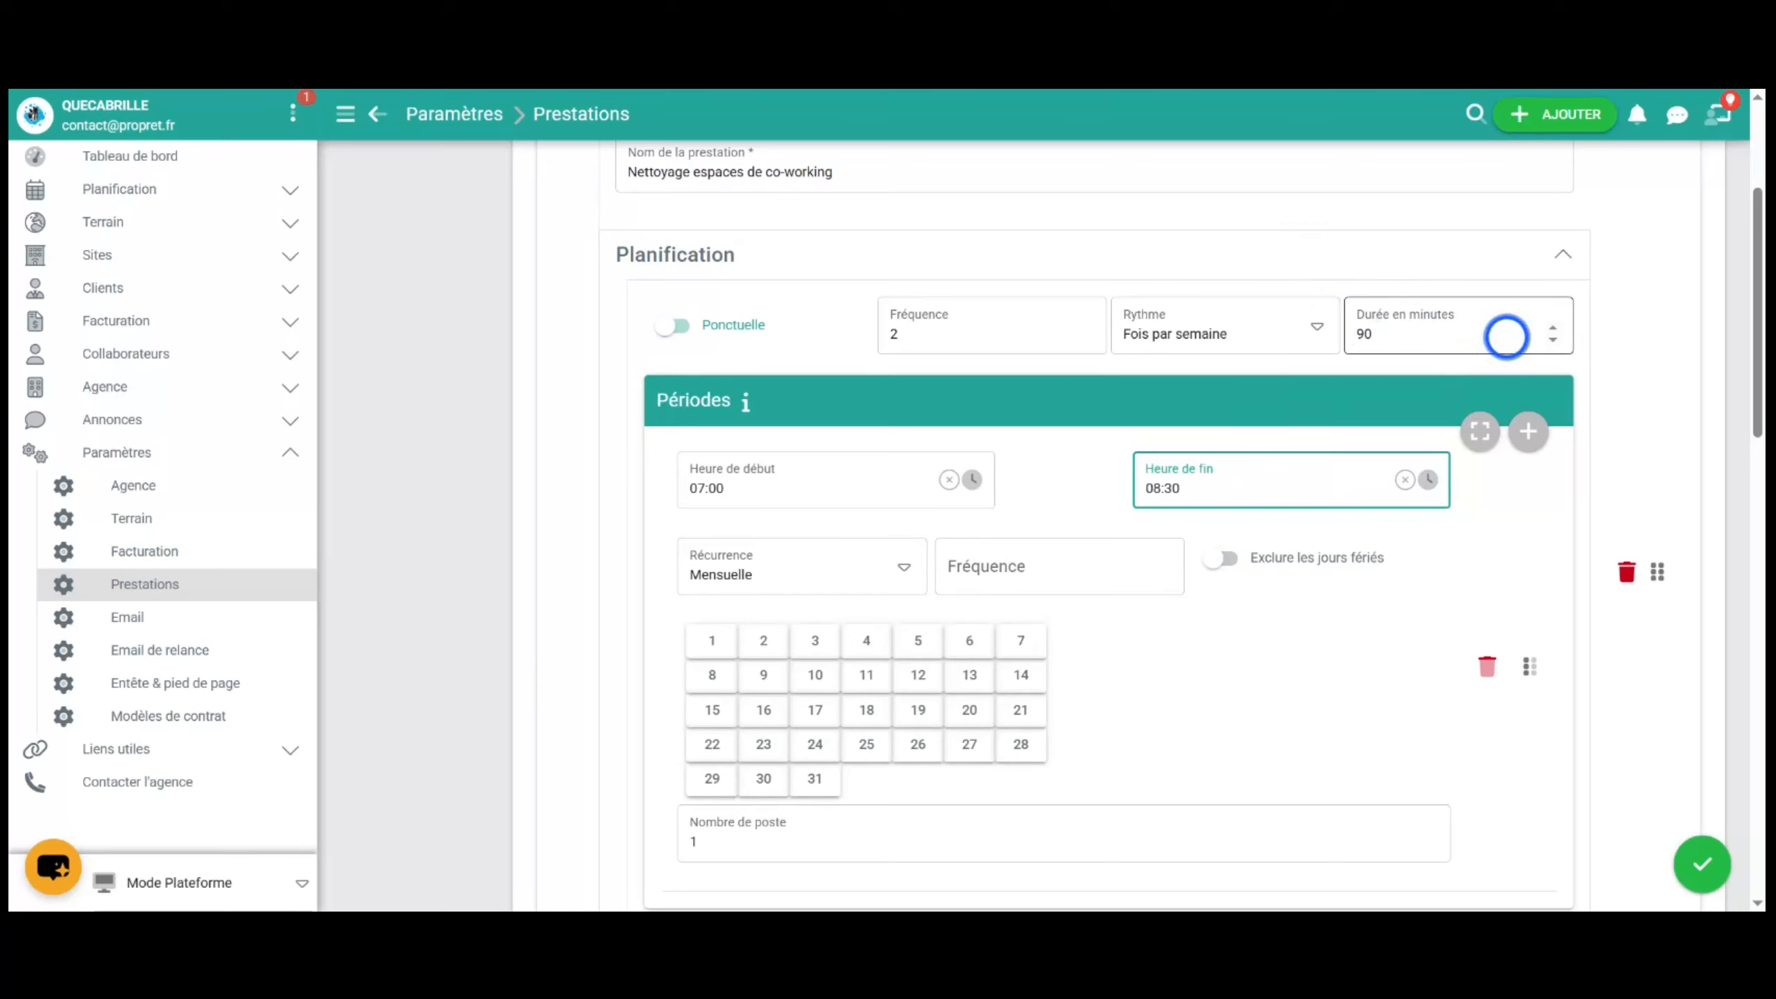
Step: Set the period's recurrence to Hebdomadaire on Mardi and Vendredi, and check the Nombre de poste field
left_click(895, 575)
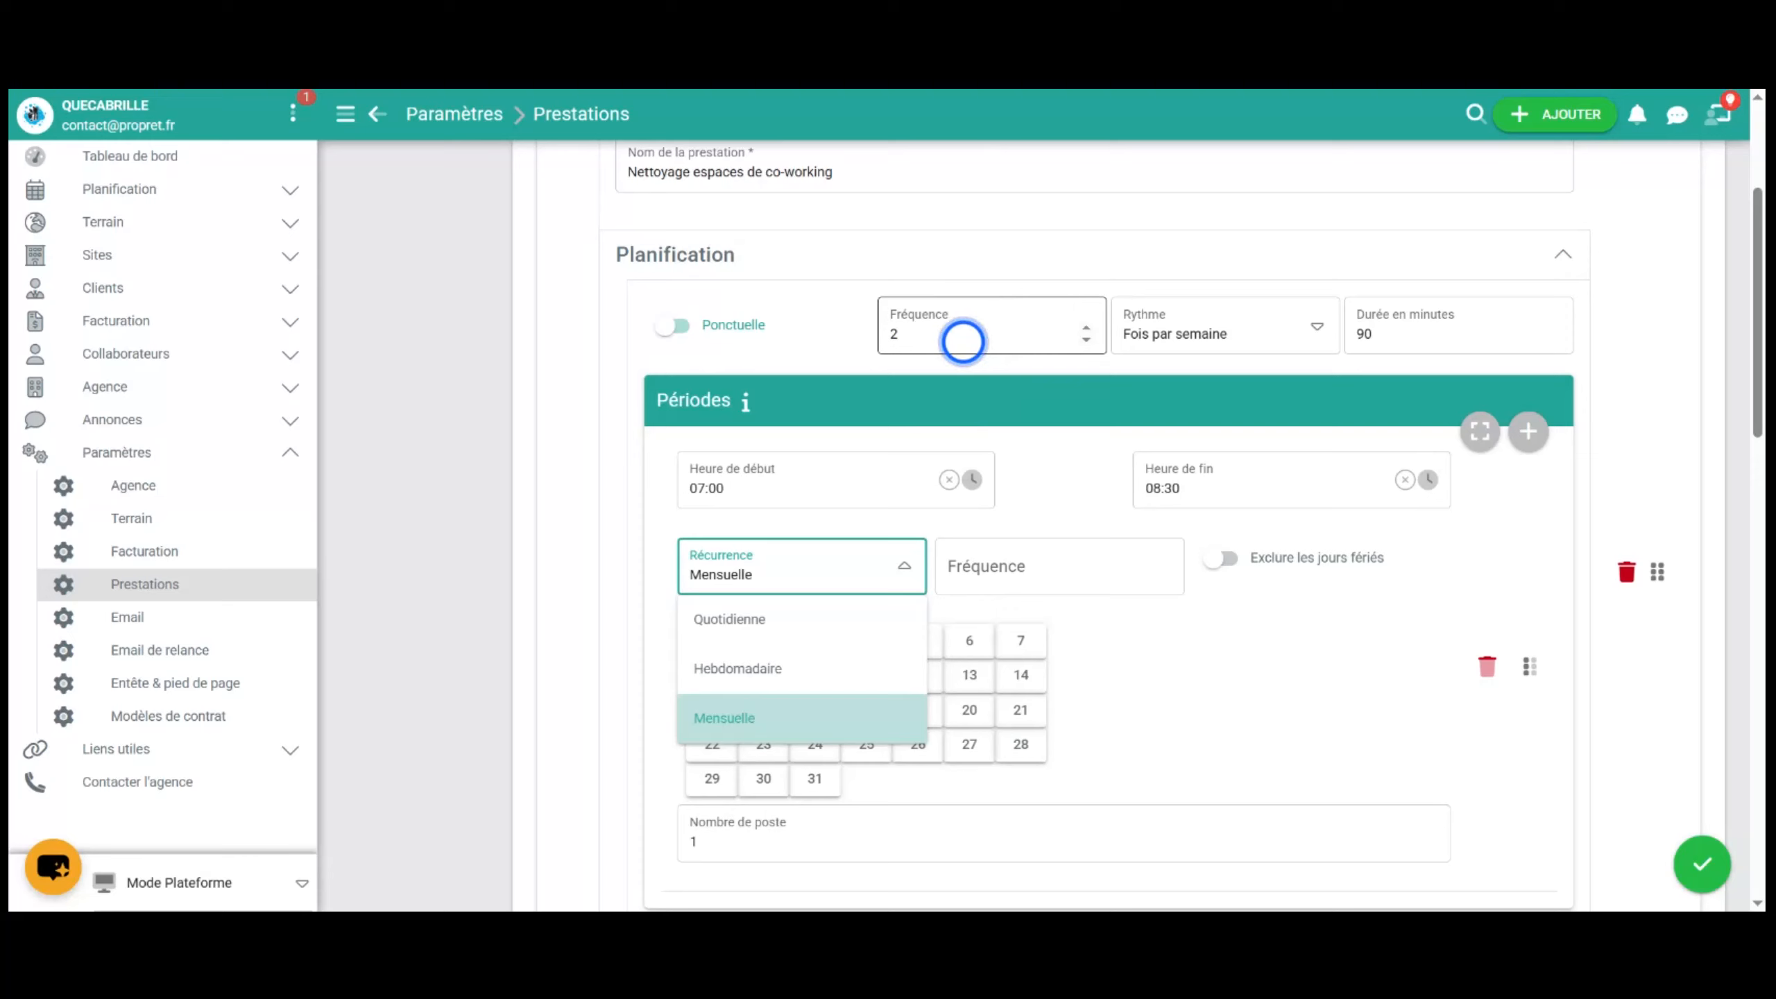
left_click(755, 618)
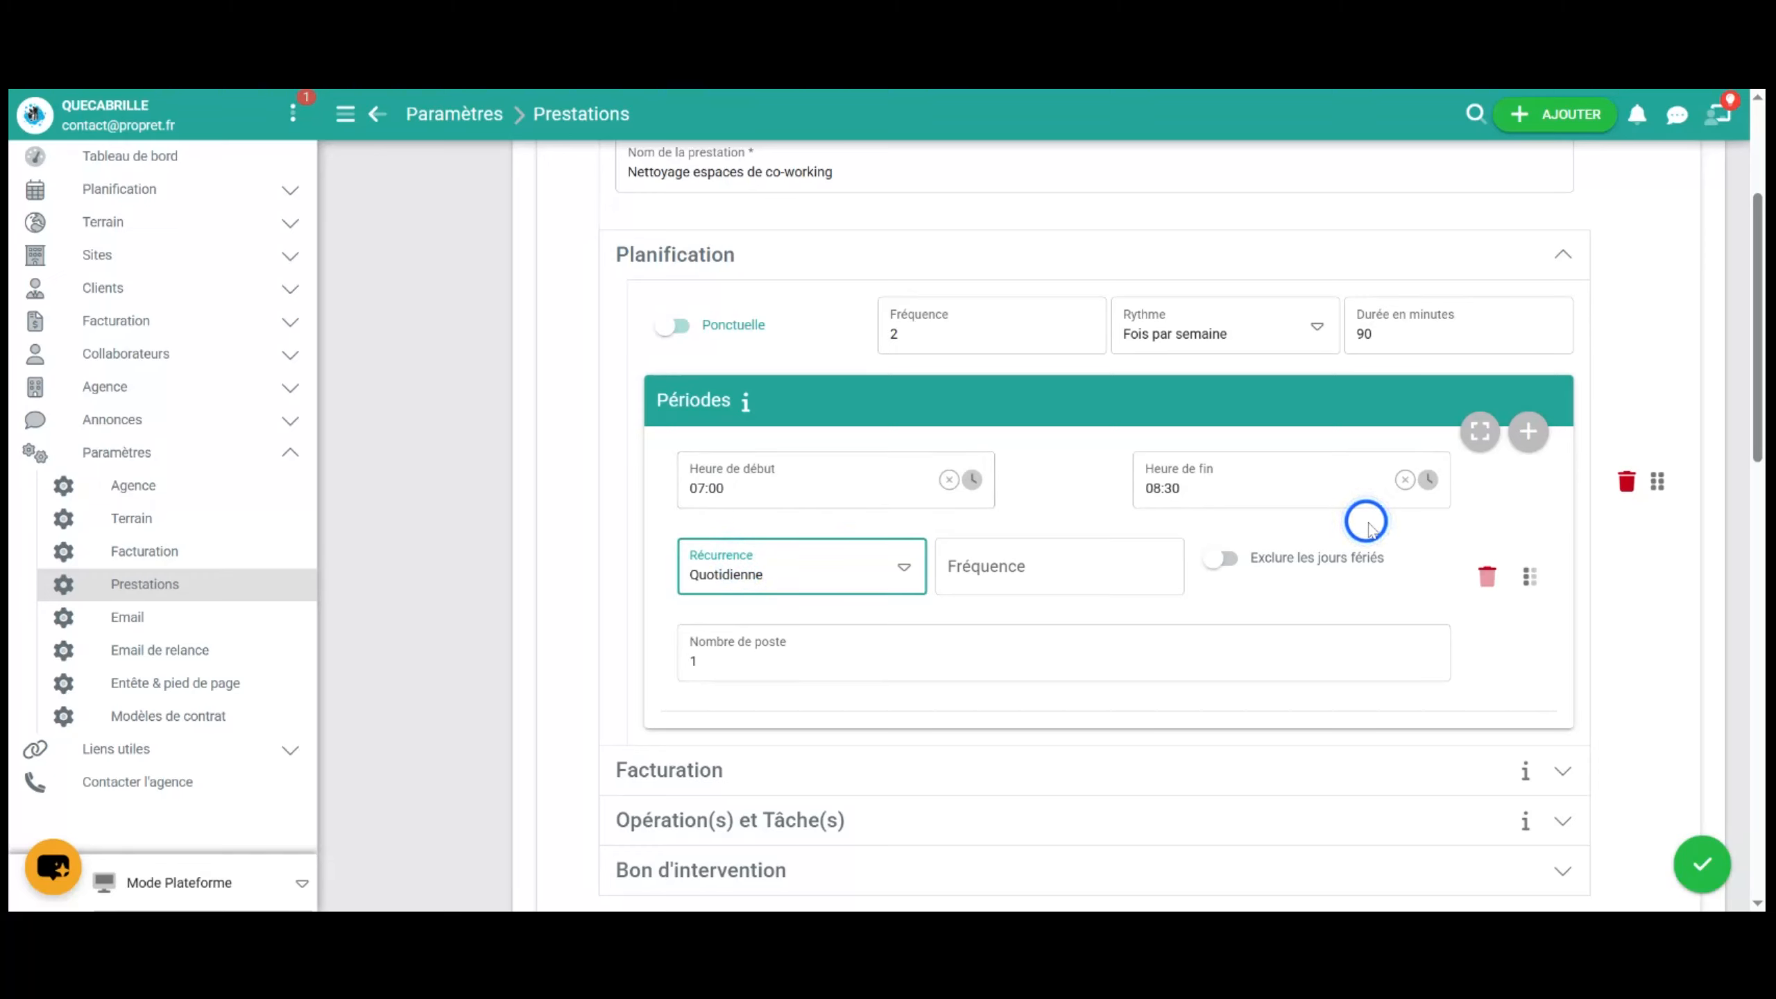
left_click(781, 563)
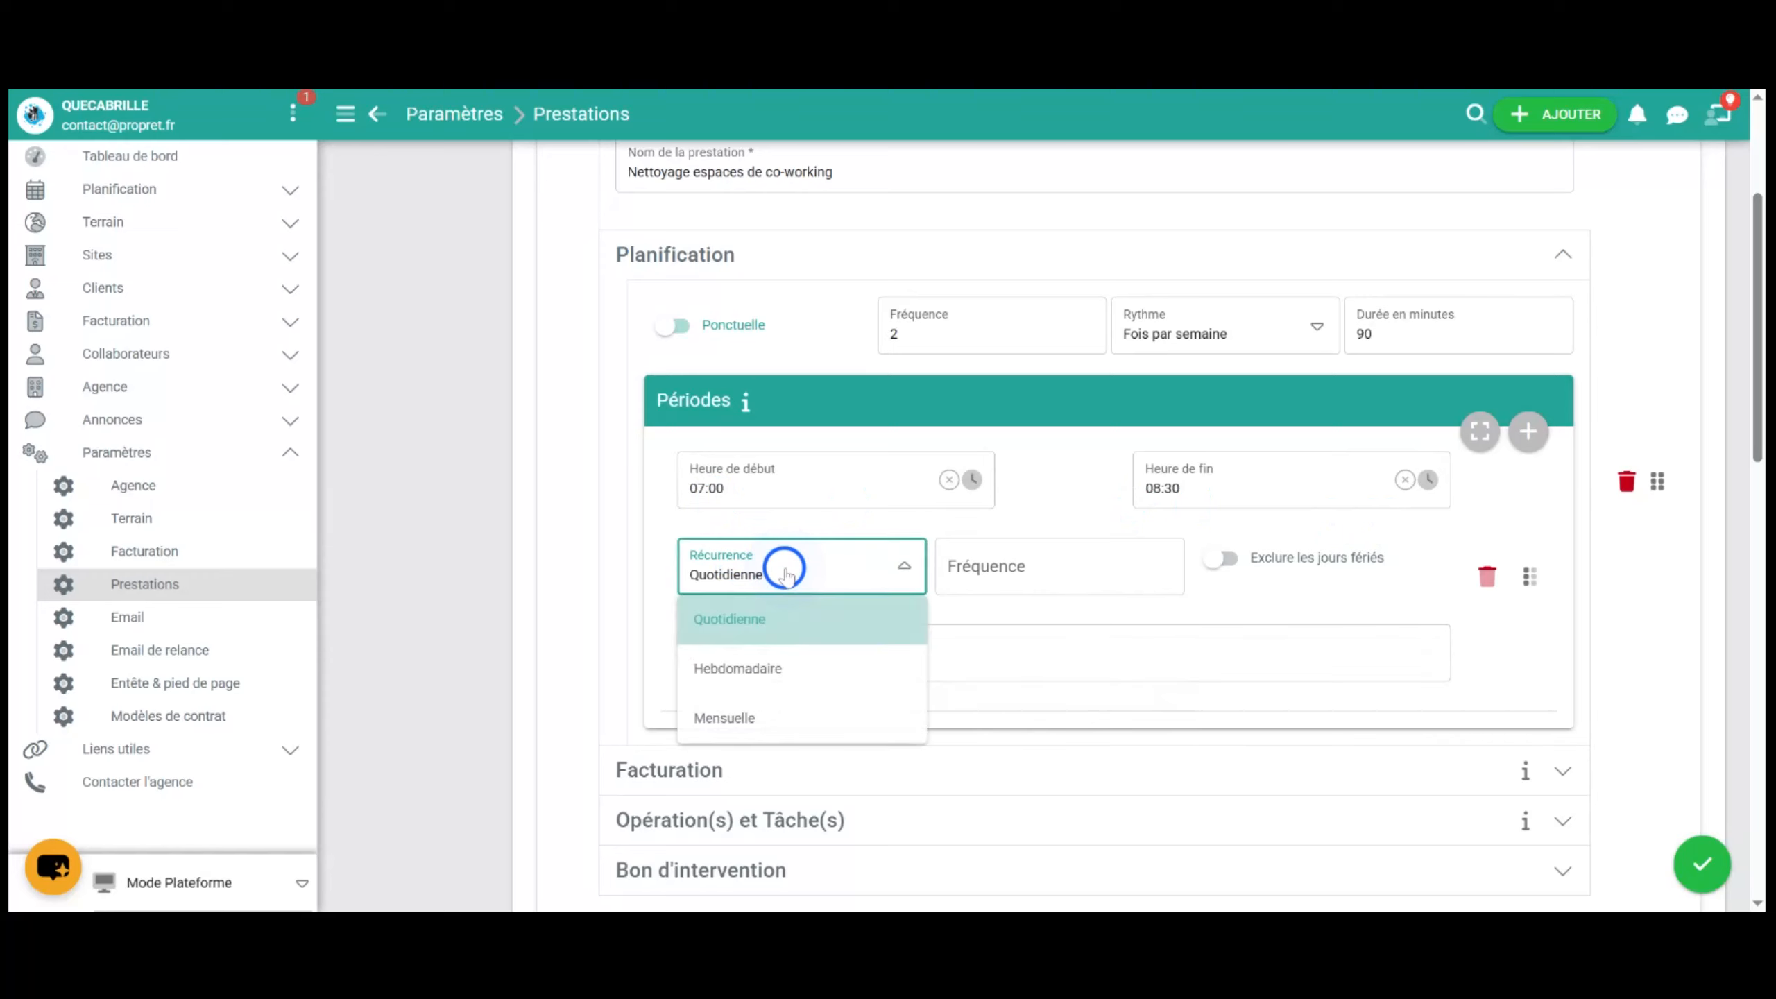
left_click(720, 668)
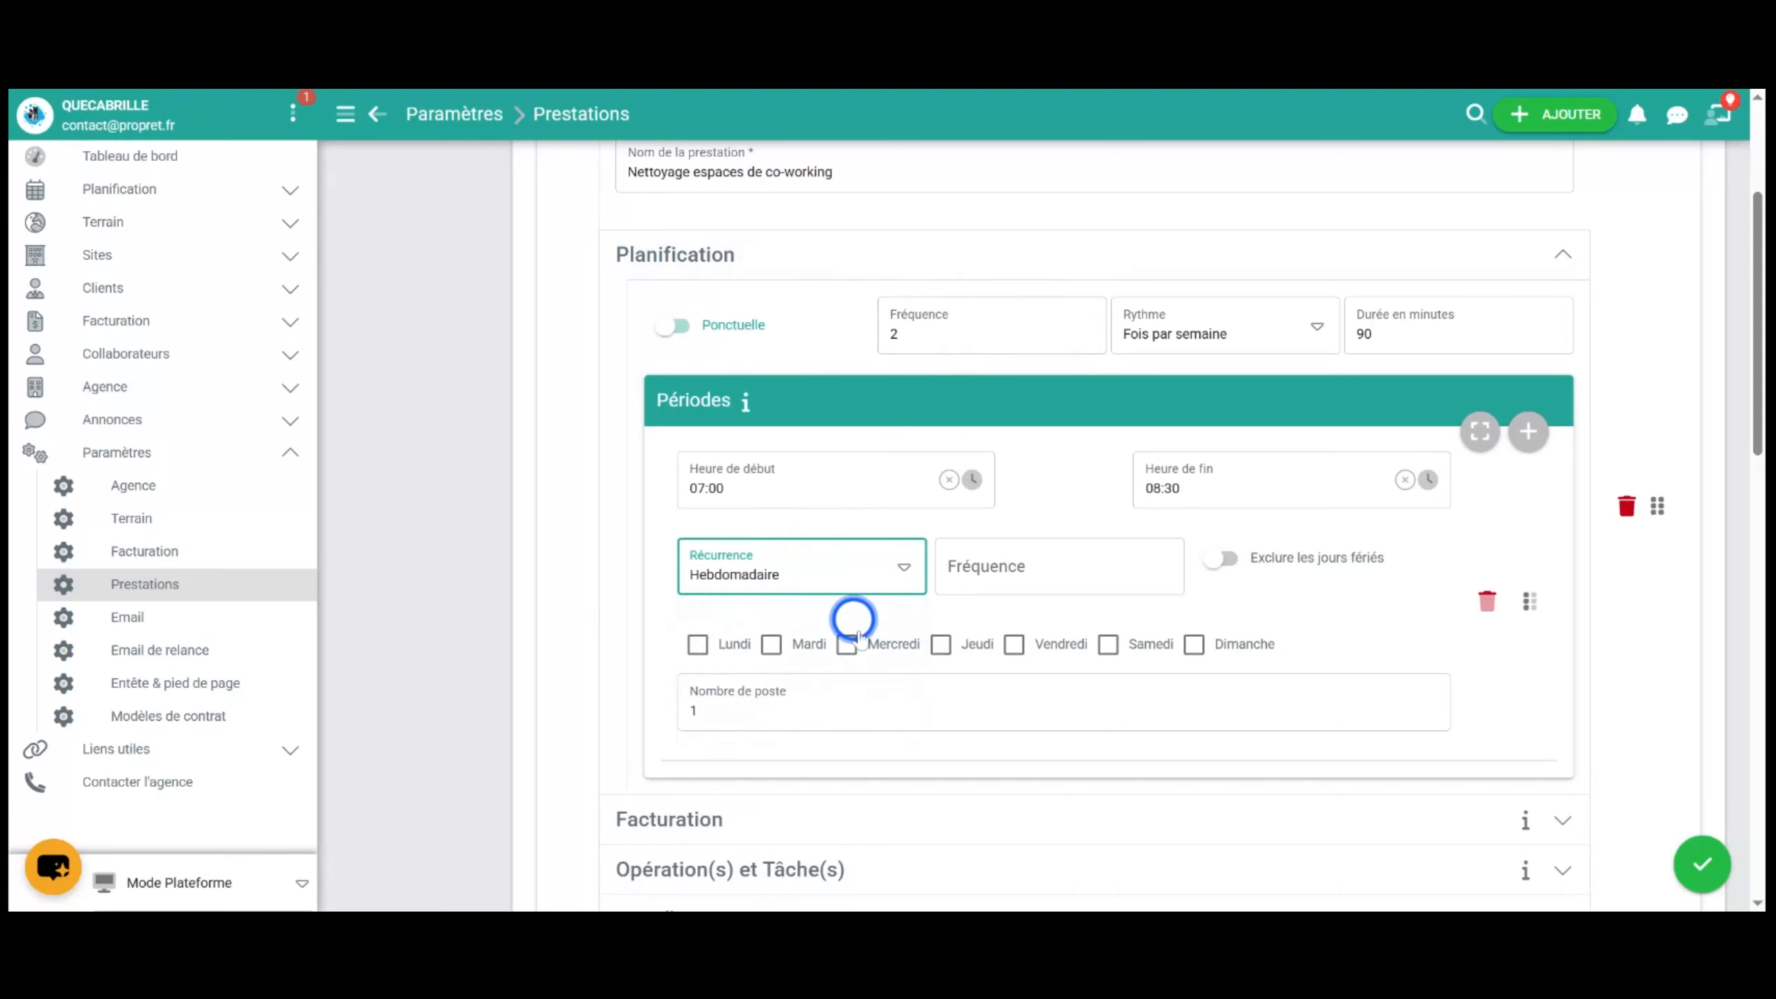
left_click(772, 644)
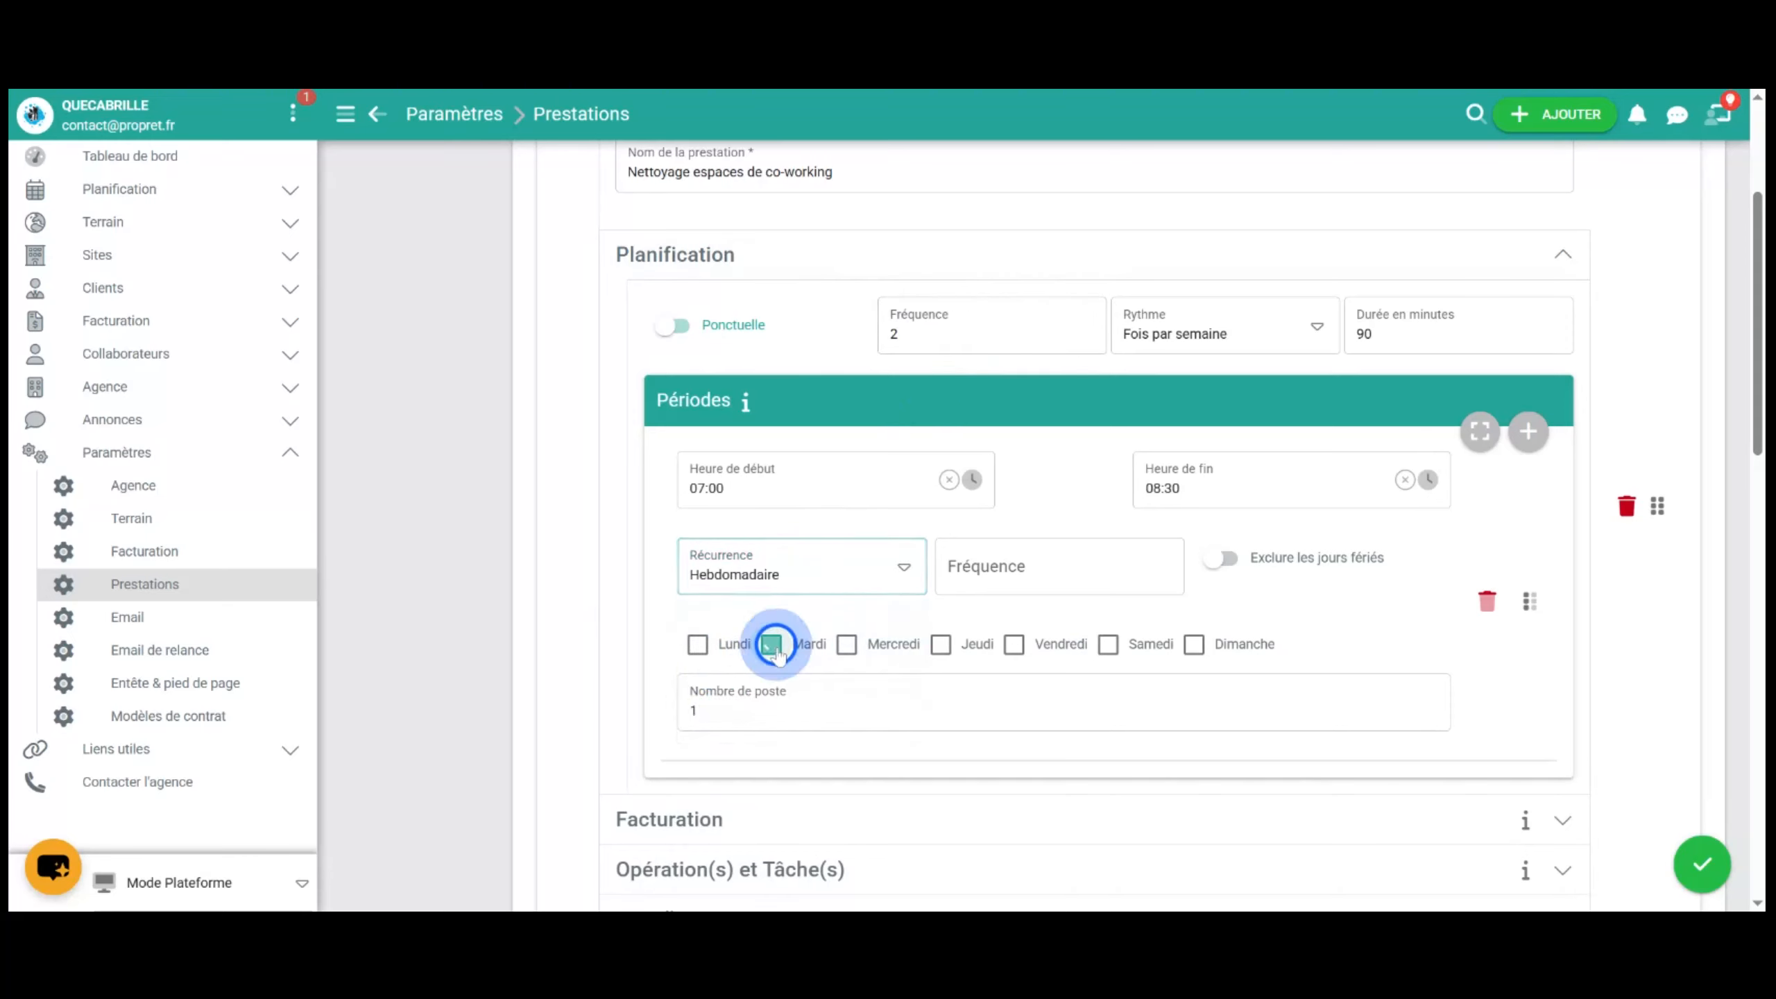
left_click(1013, 645)
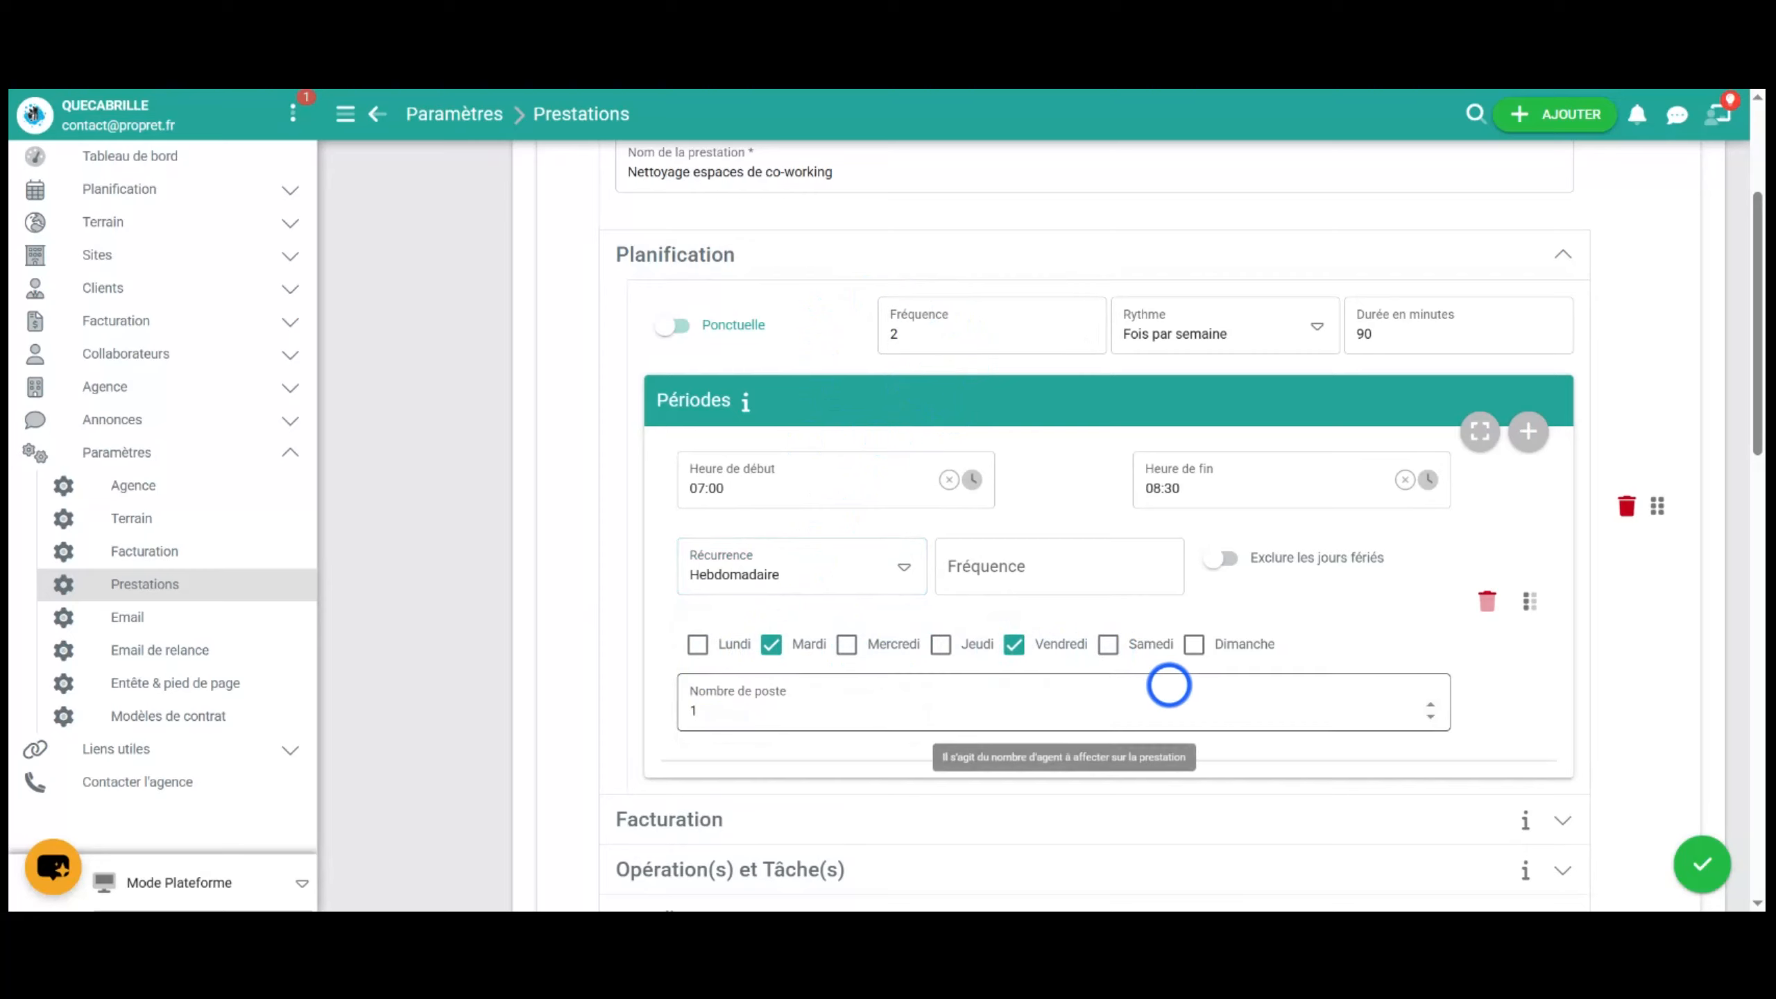
mouse_move(828, 709)
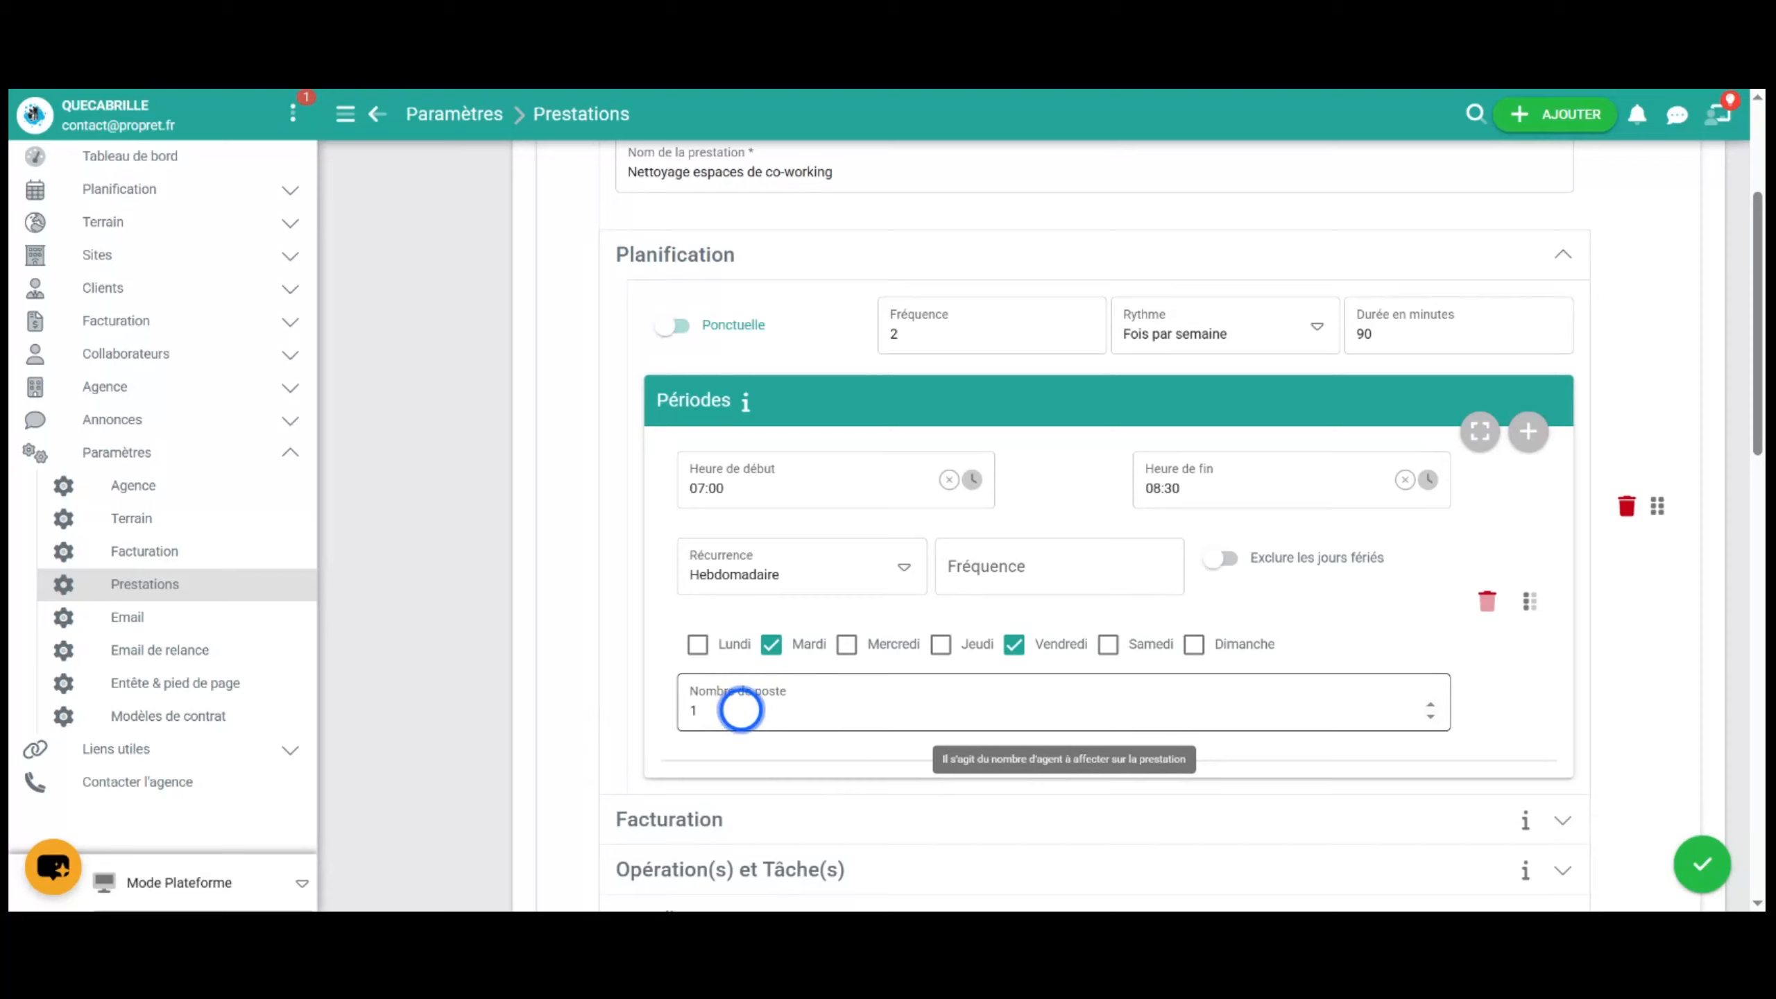
left_click(737, 709)
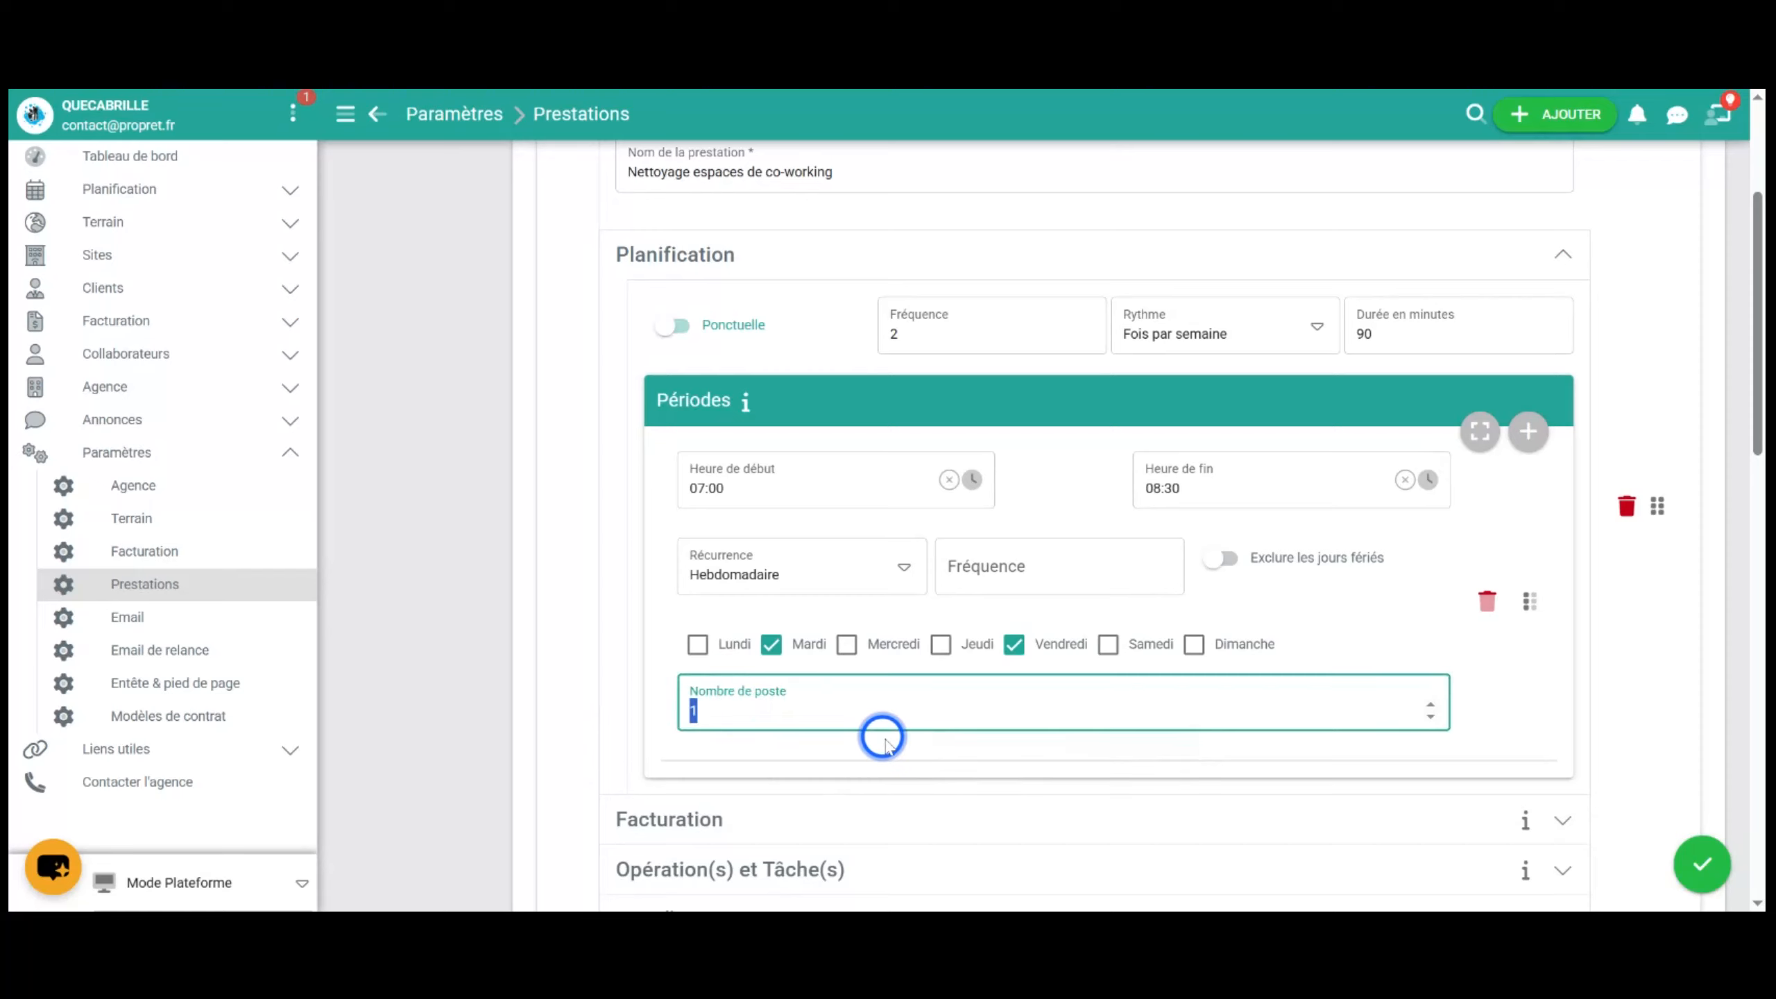
left_click(882, 712)
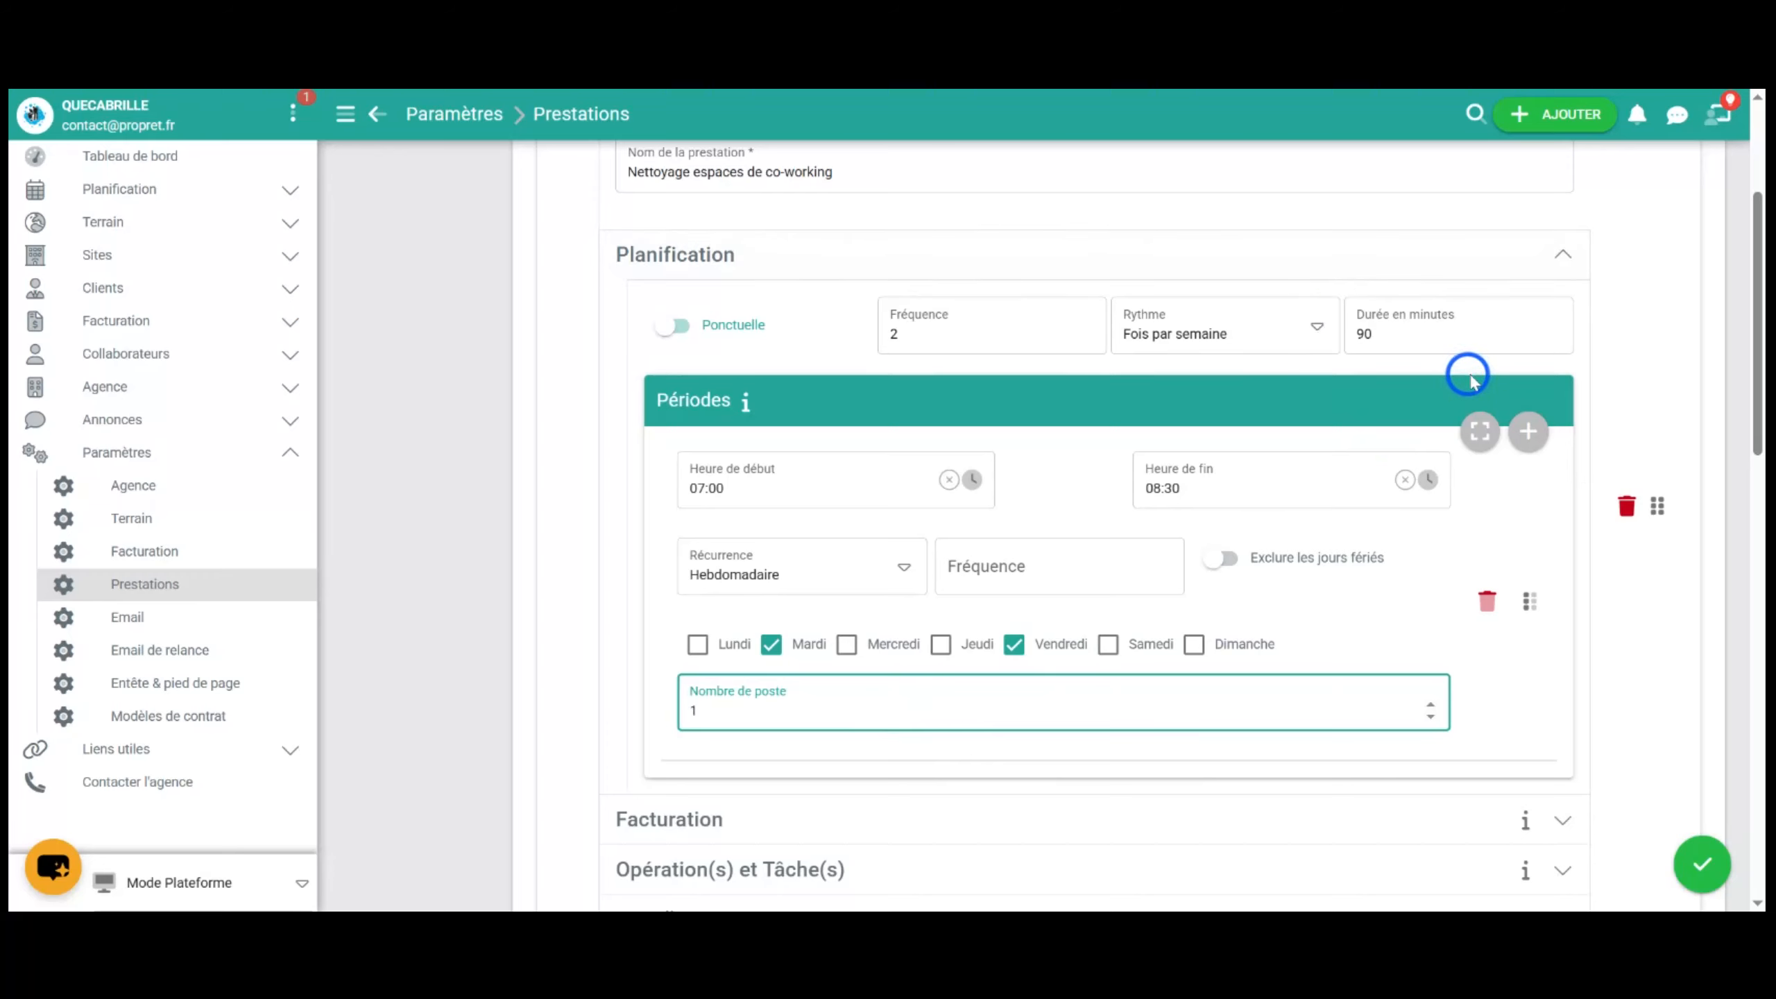
Step: Review the service's Facturation options for the Au forfait, À l'heure and Au service modes, returning to À l'heure
scroll(1469, 378, "down", 6)
left_click(1559, 345)
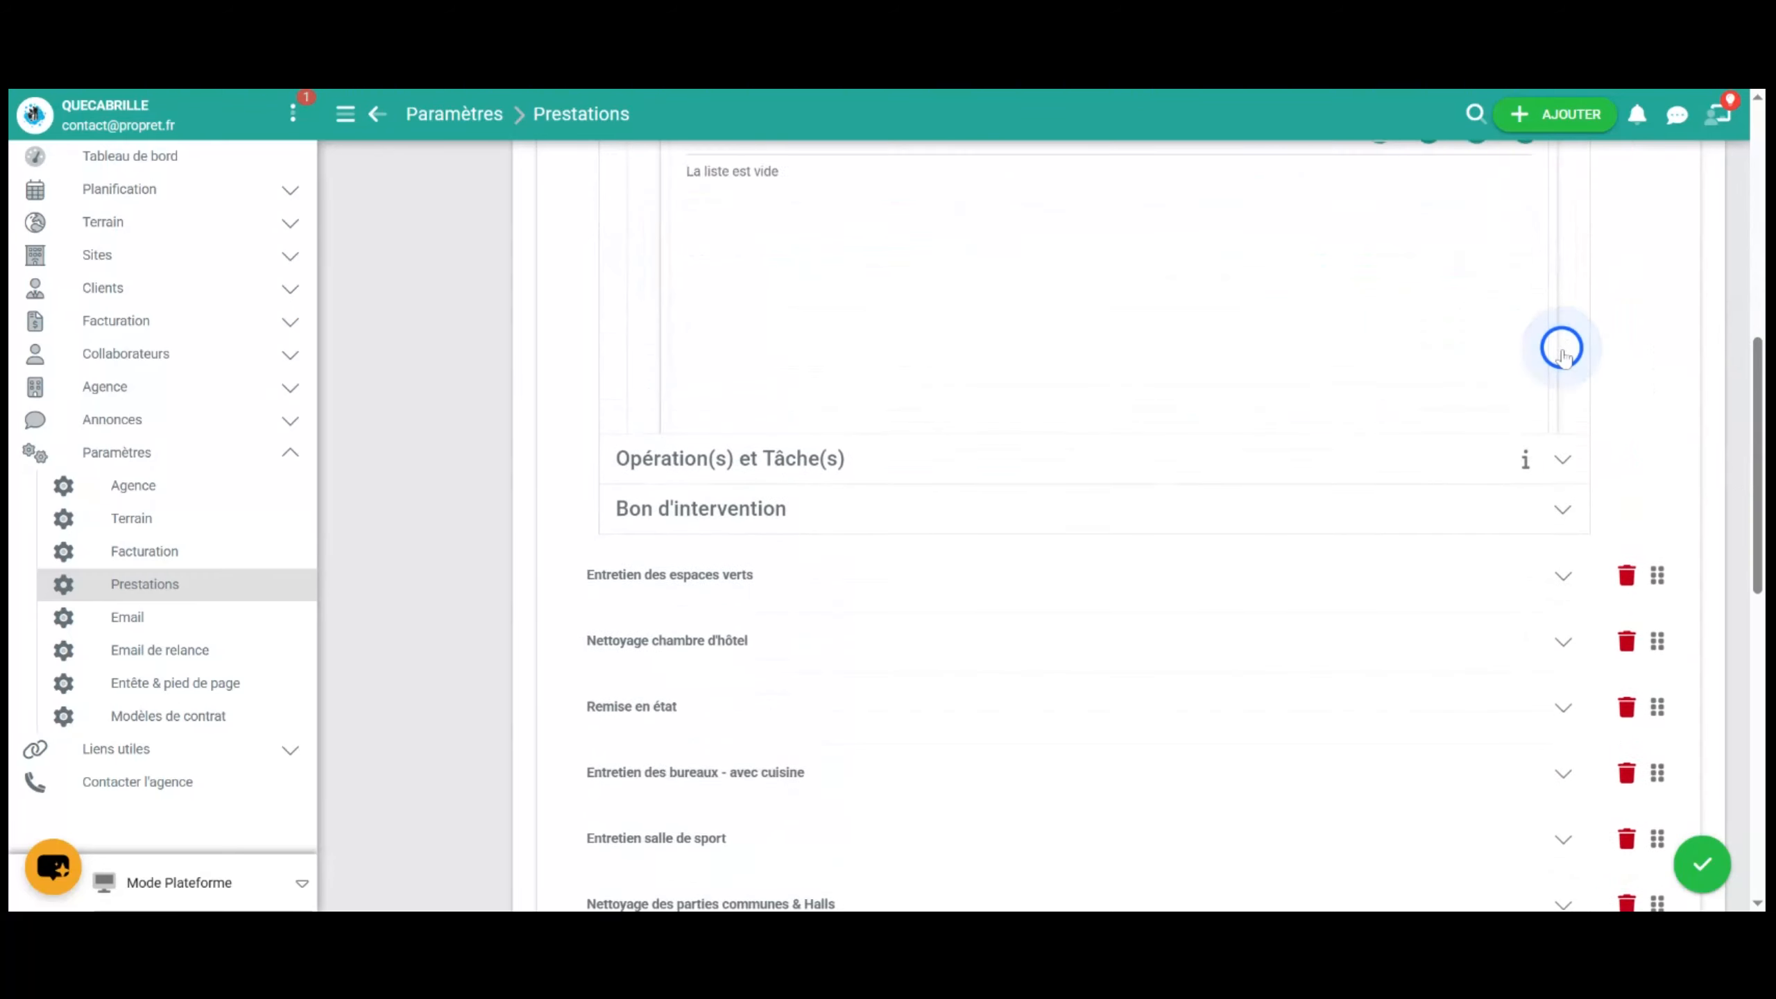
left_click_drag(1756, 500, 1756, 374)
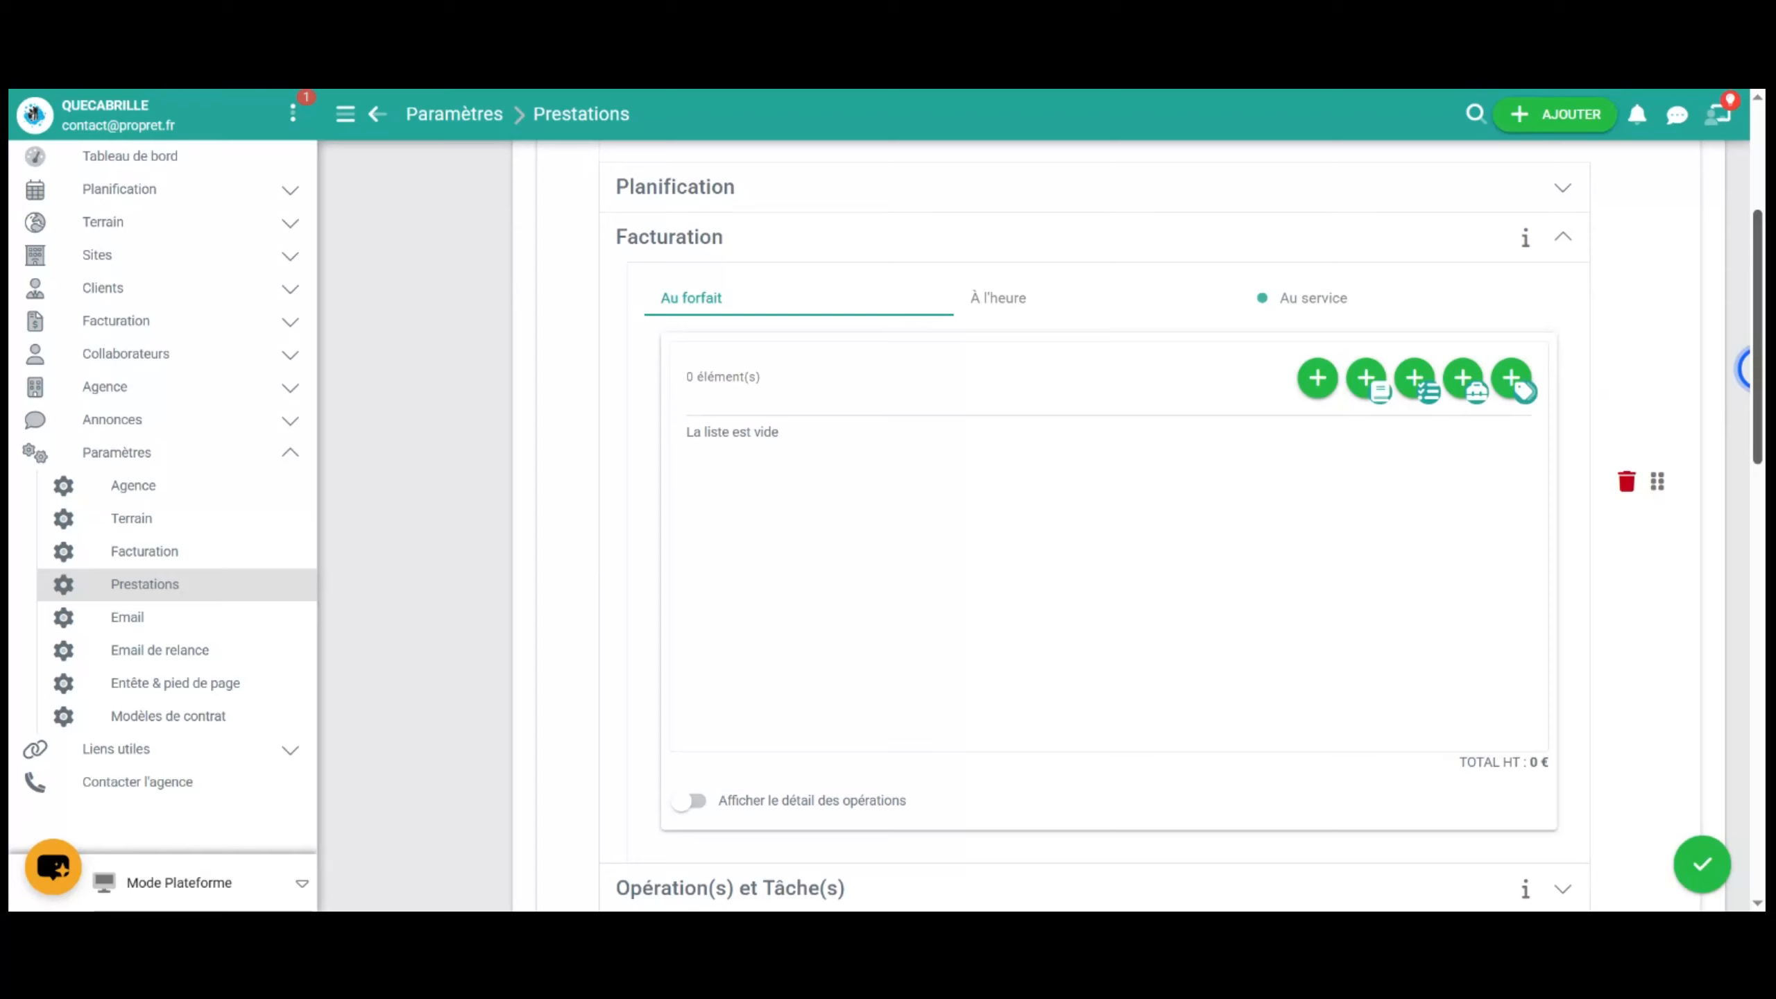
mouse_move(815, 287)
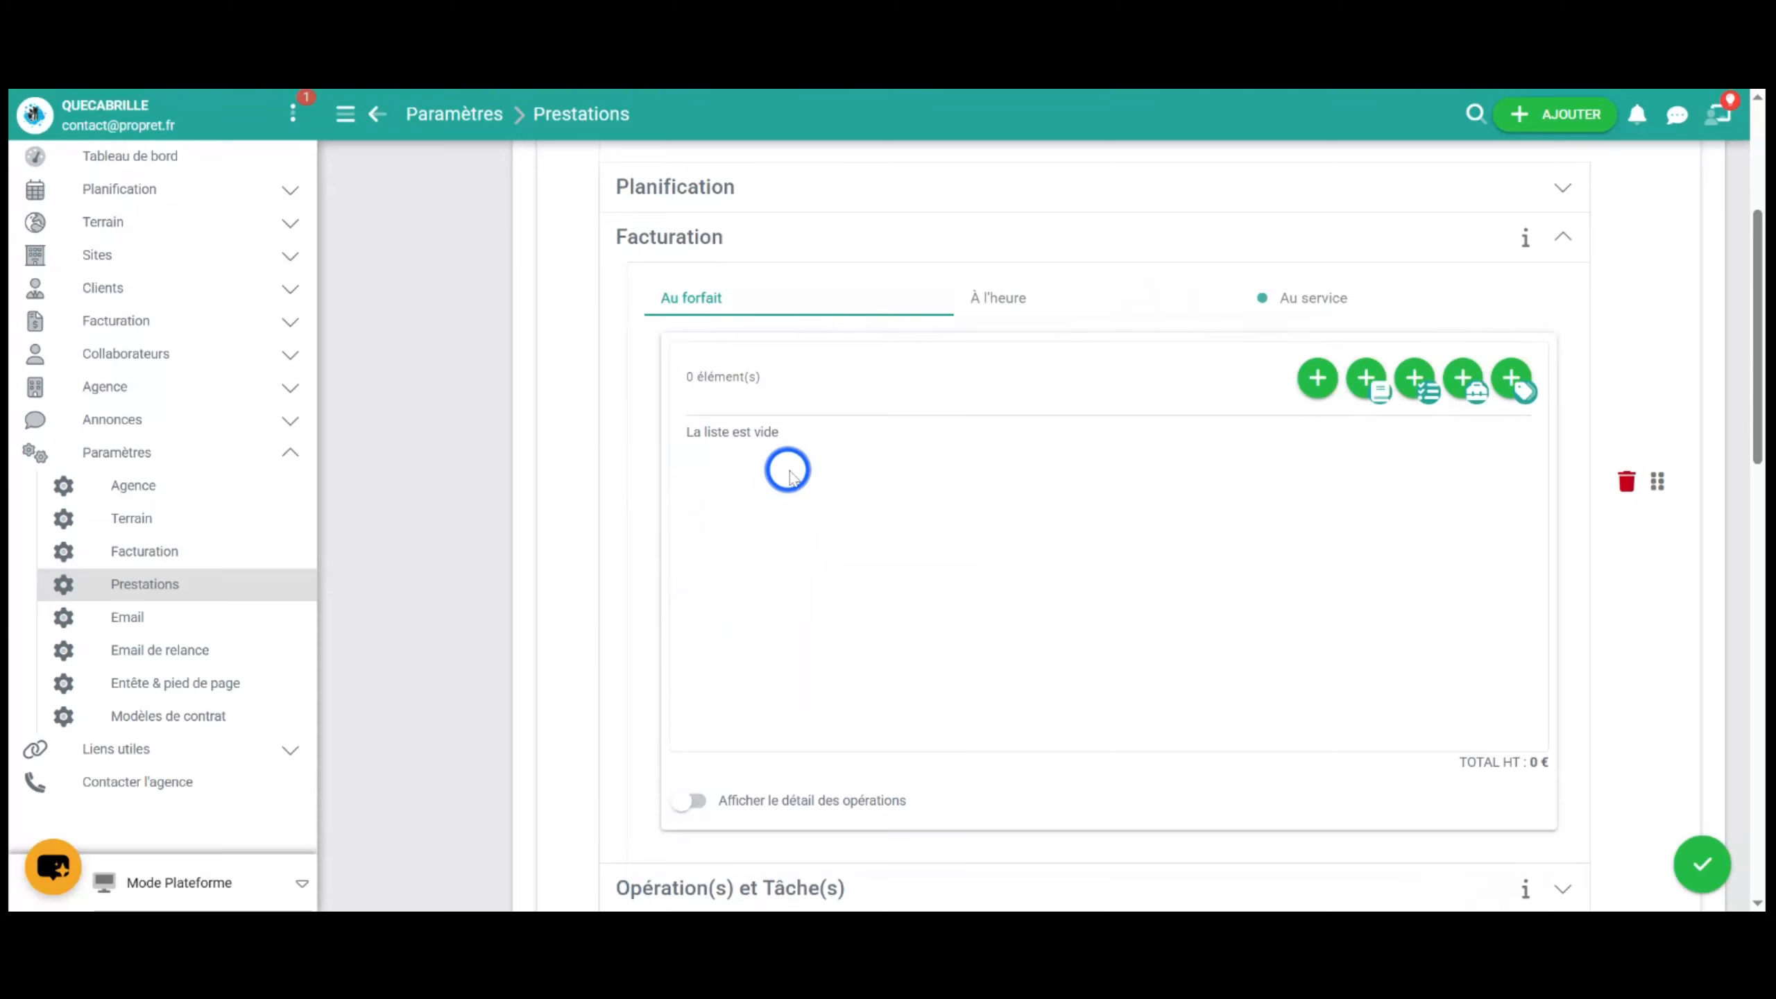
left_click(993, 298)
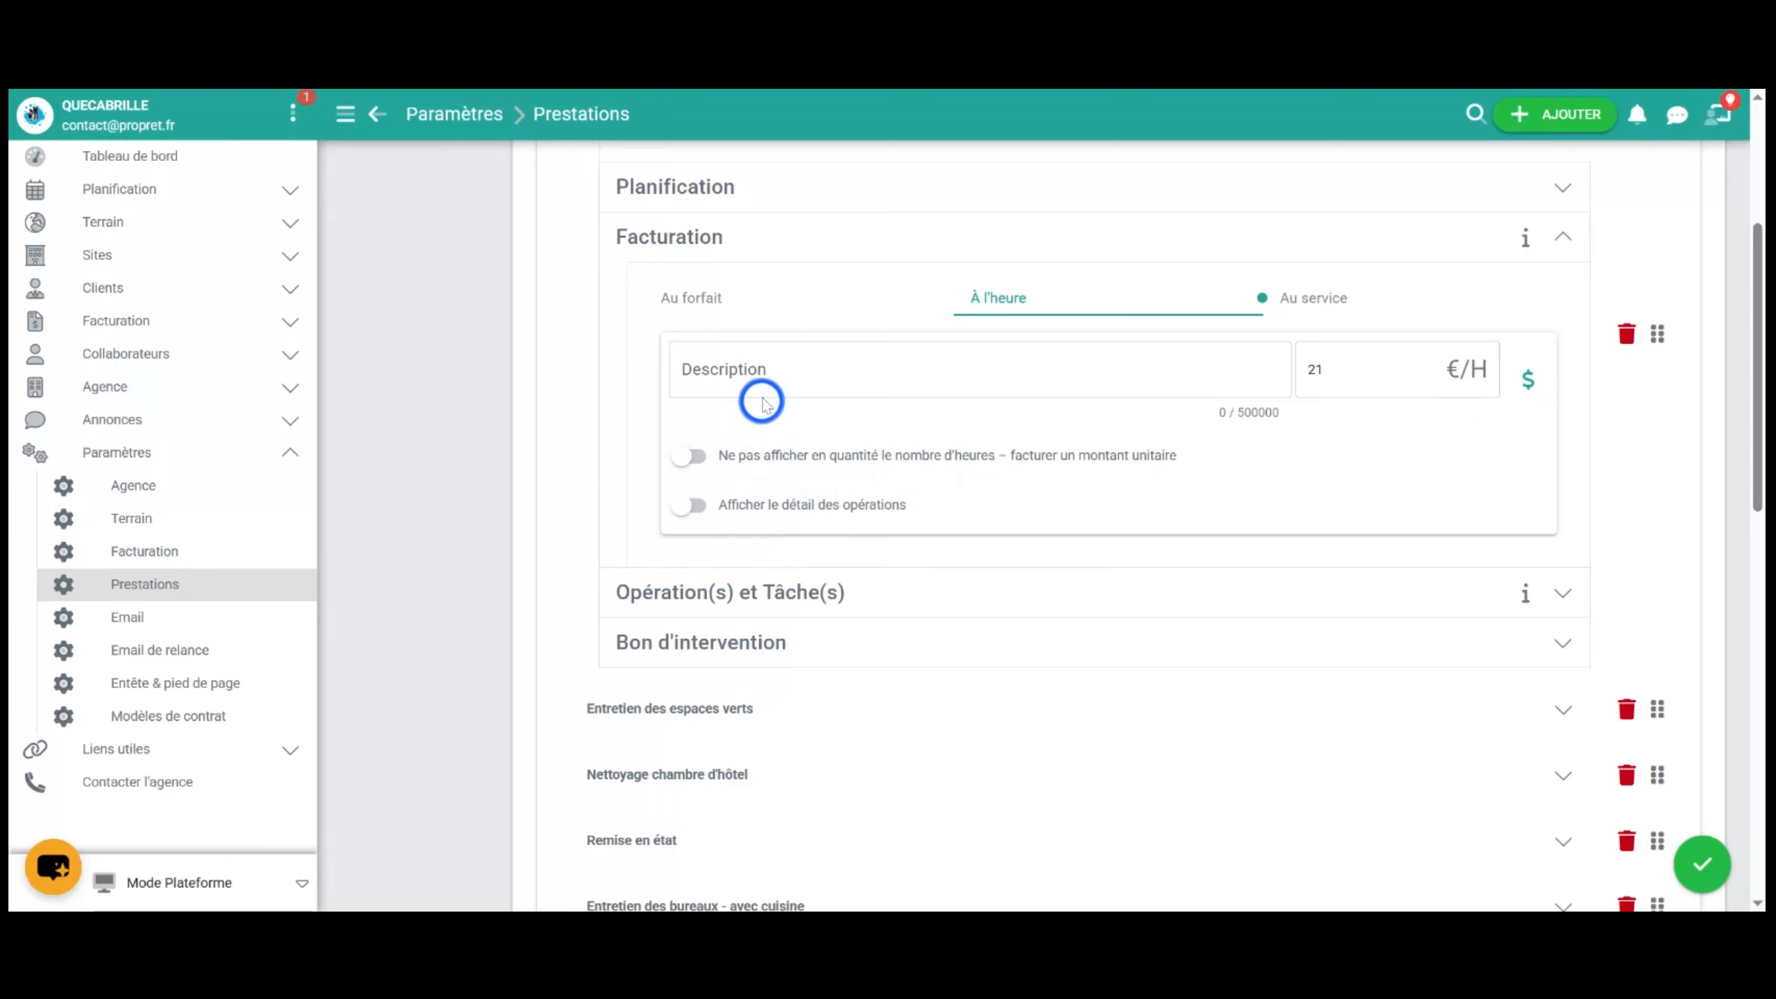
mouse_move(777, 455)
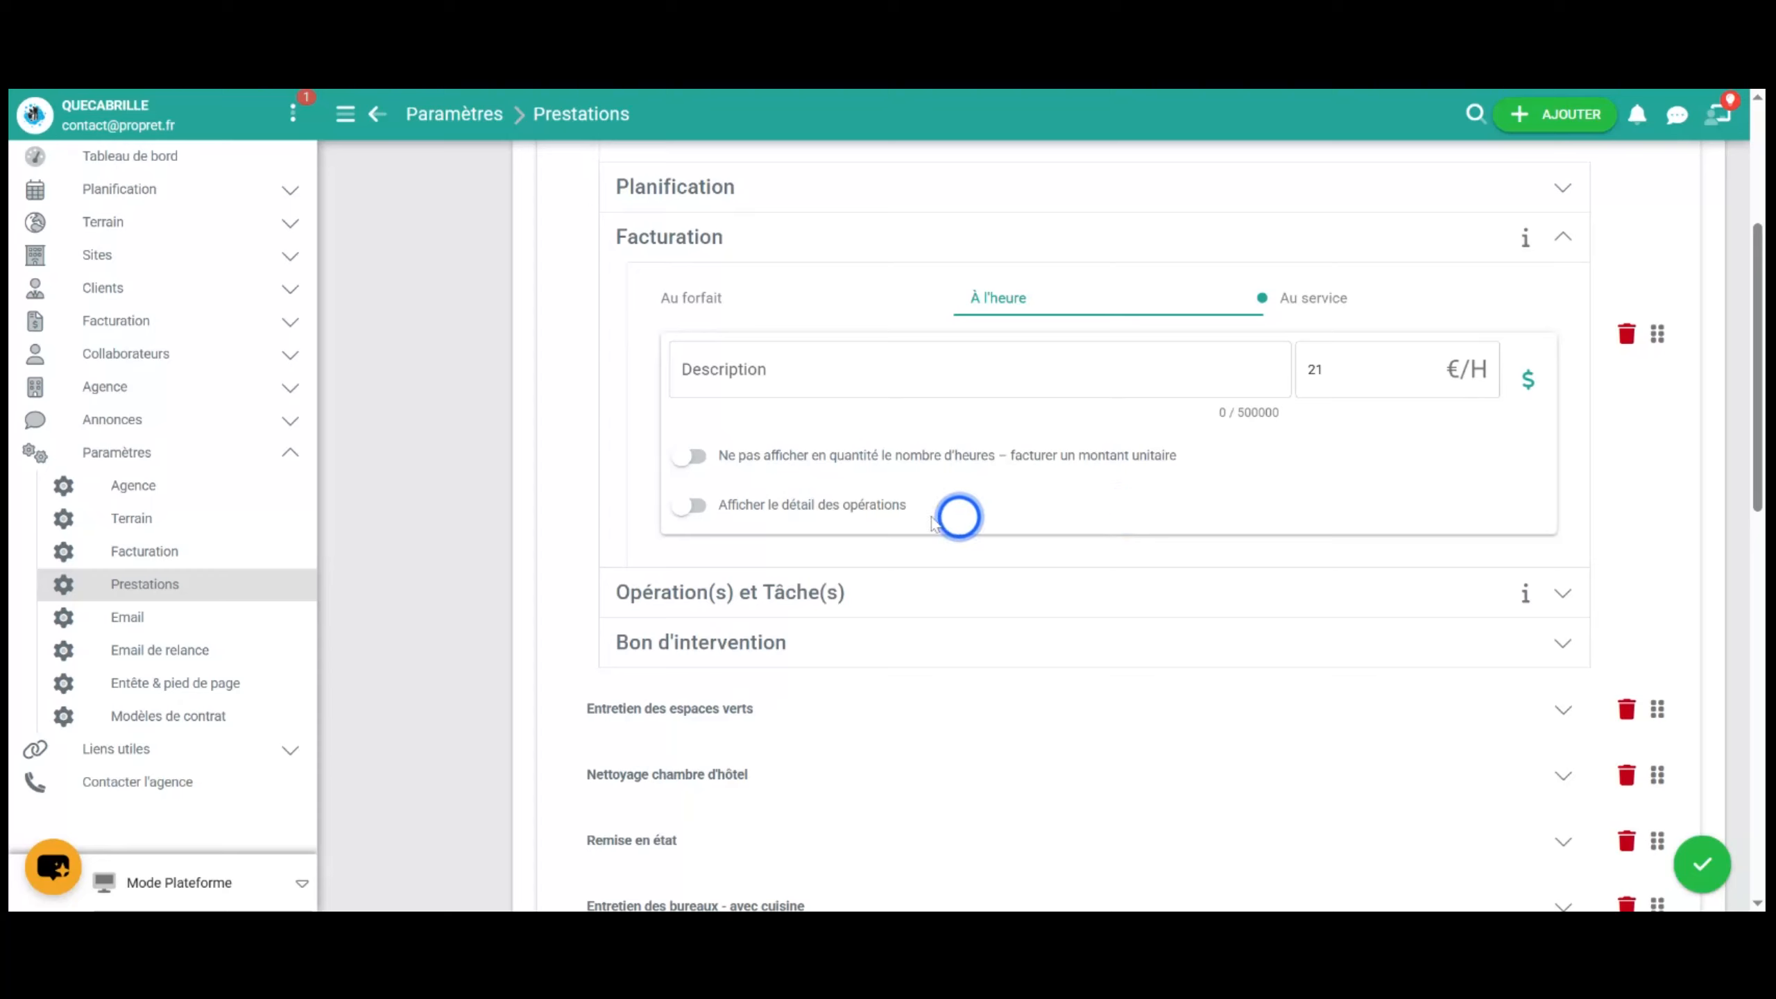
mouse_move(699, 507)
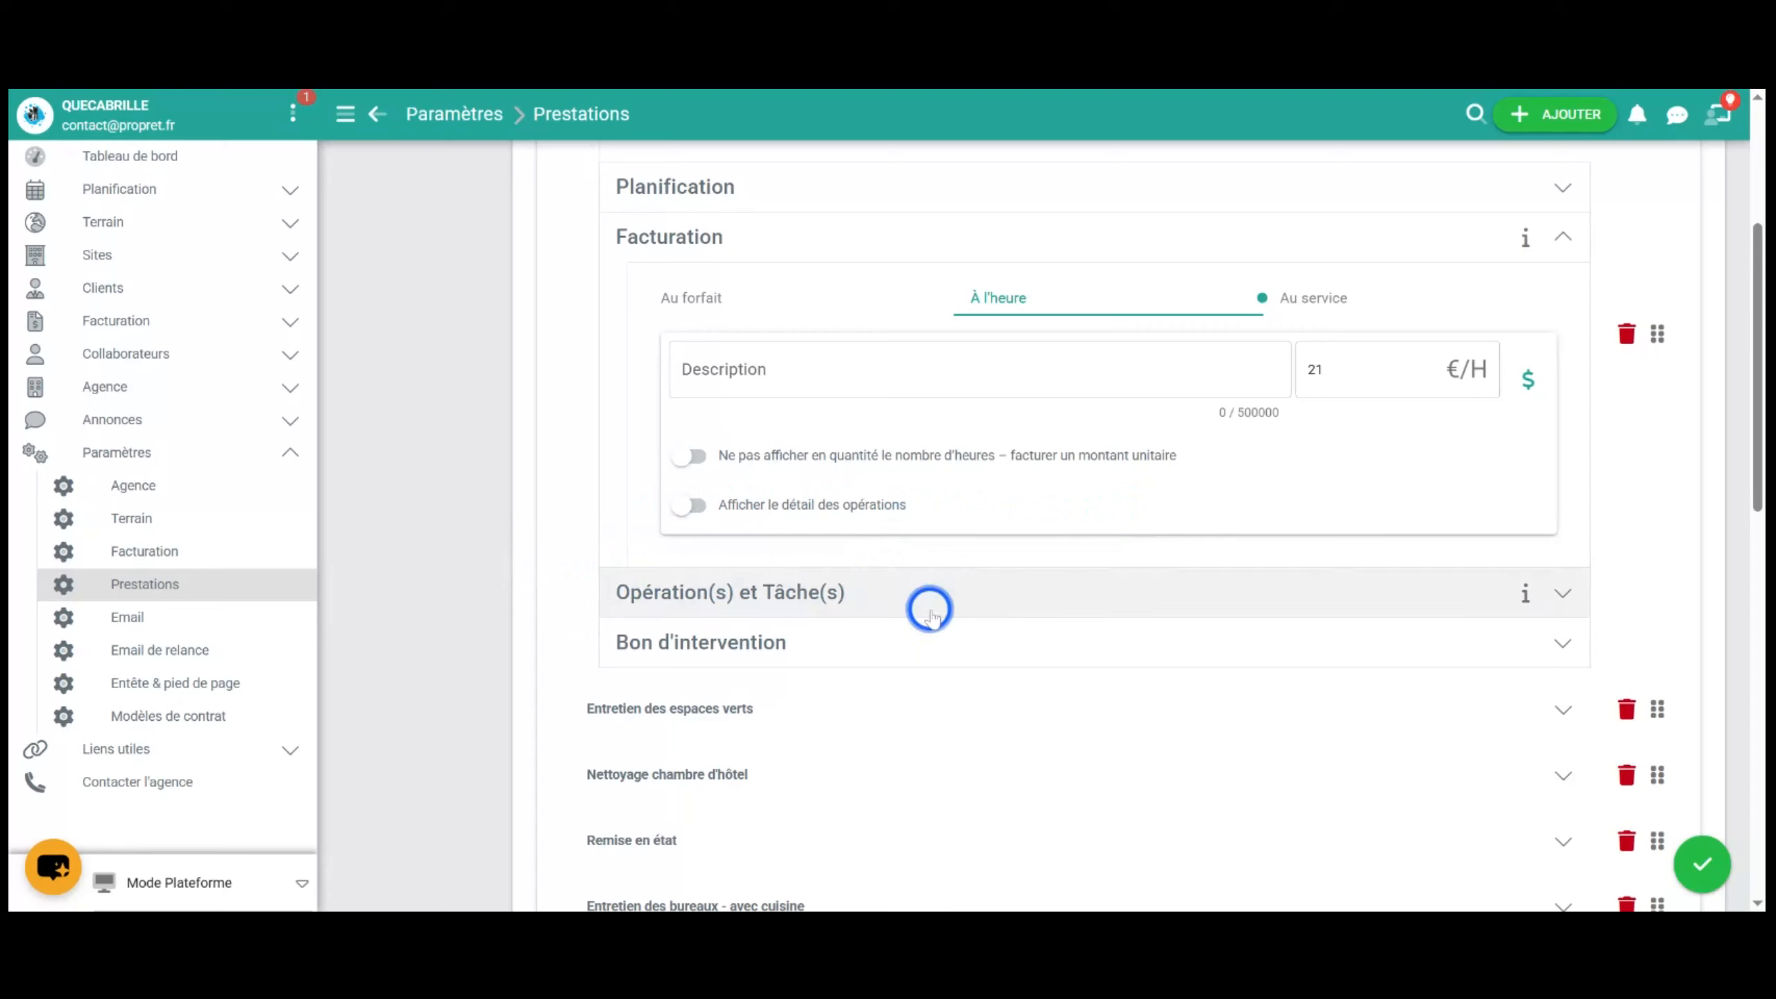
scroll(937, 600, "up", 5)
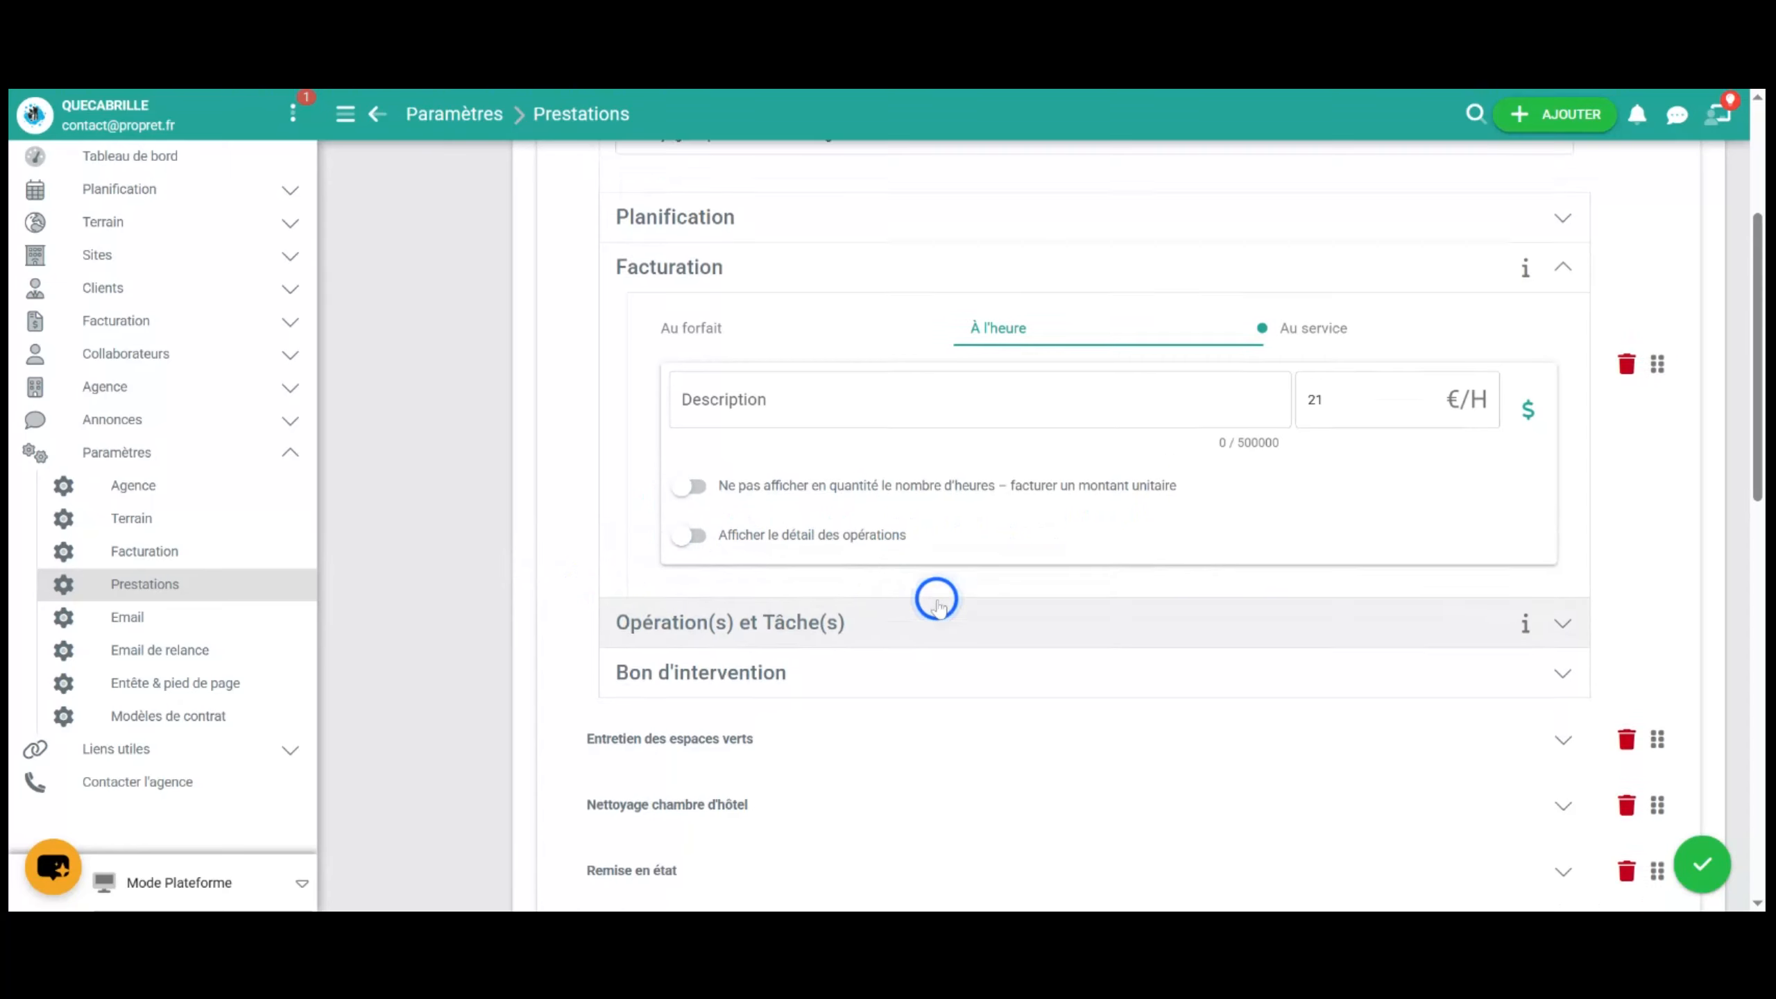
scroll(770, 574, "down", 5)
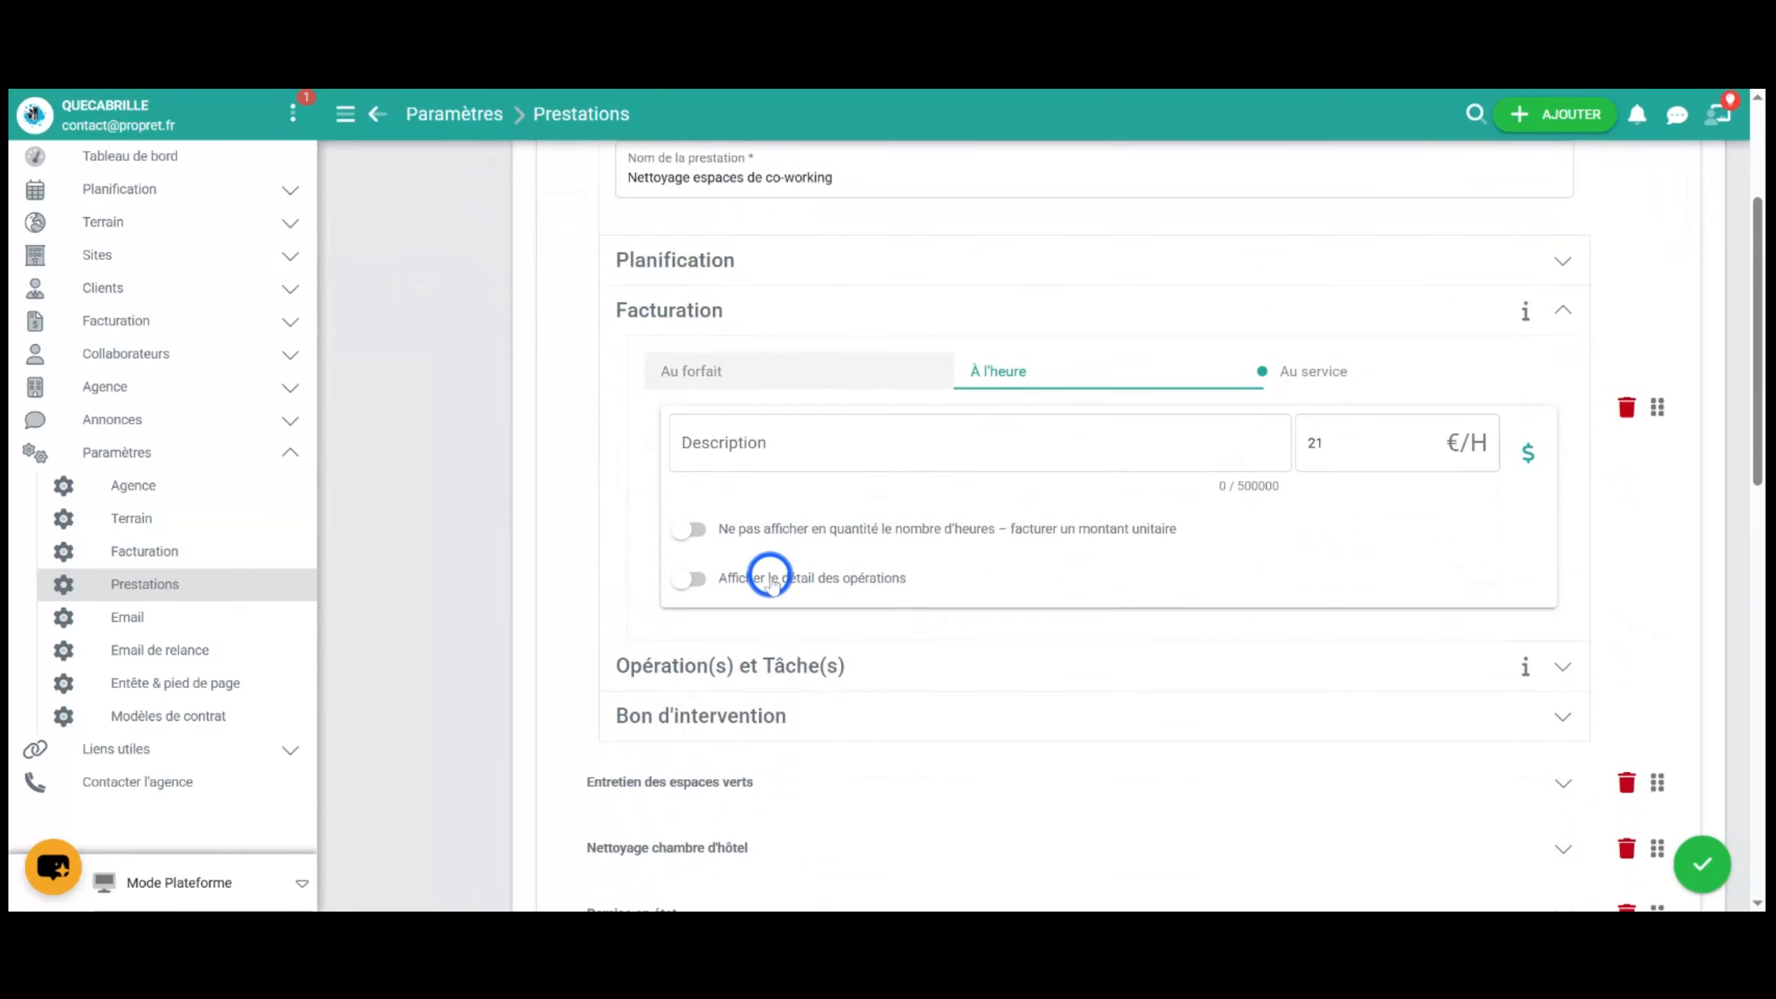
left_click(1340, 320)
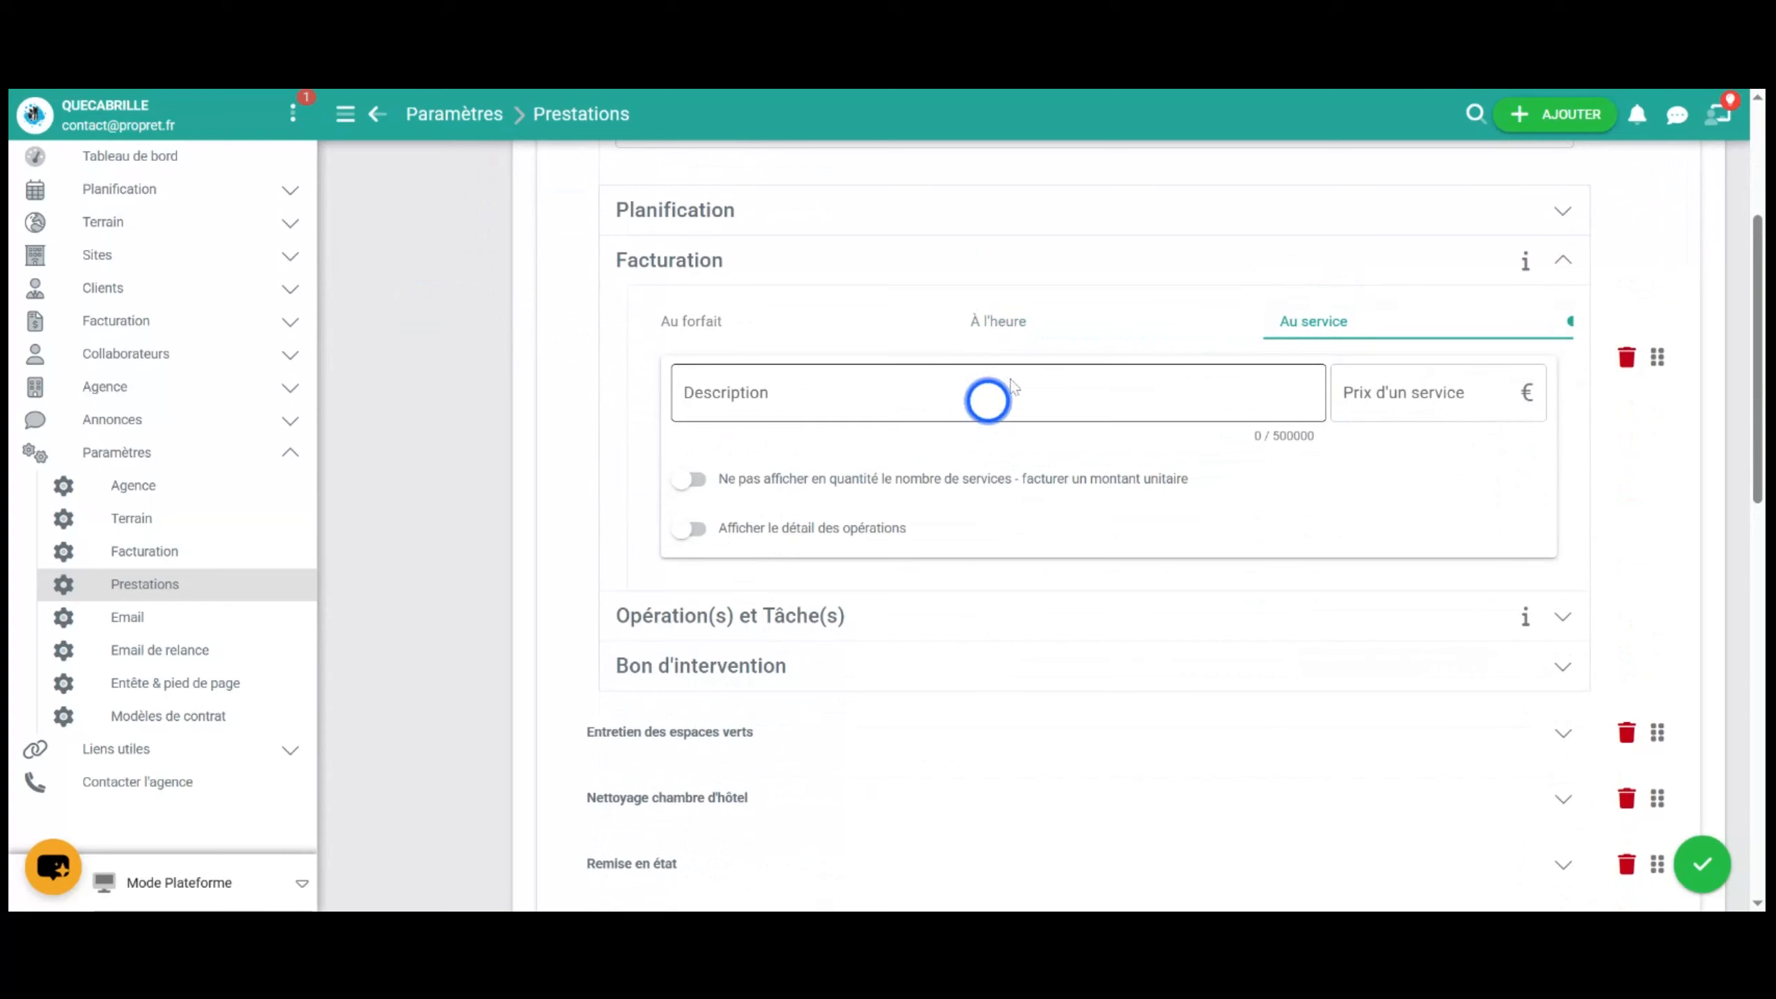
left_click(1016, 323)
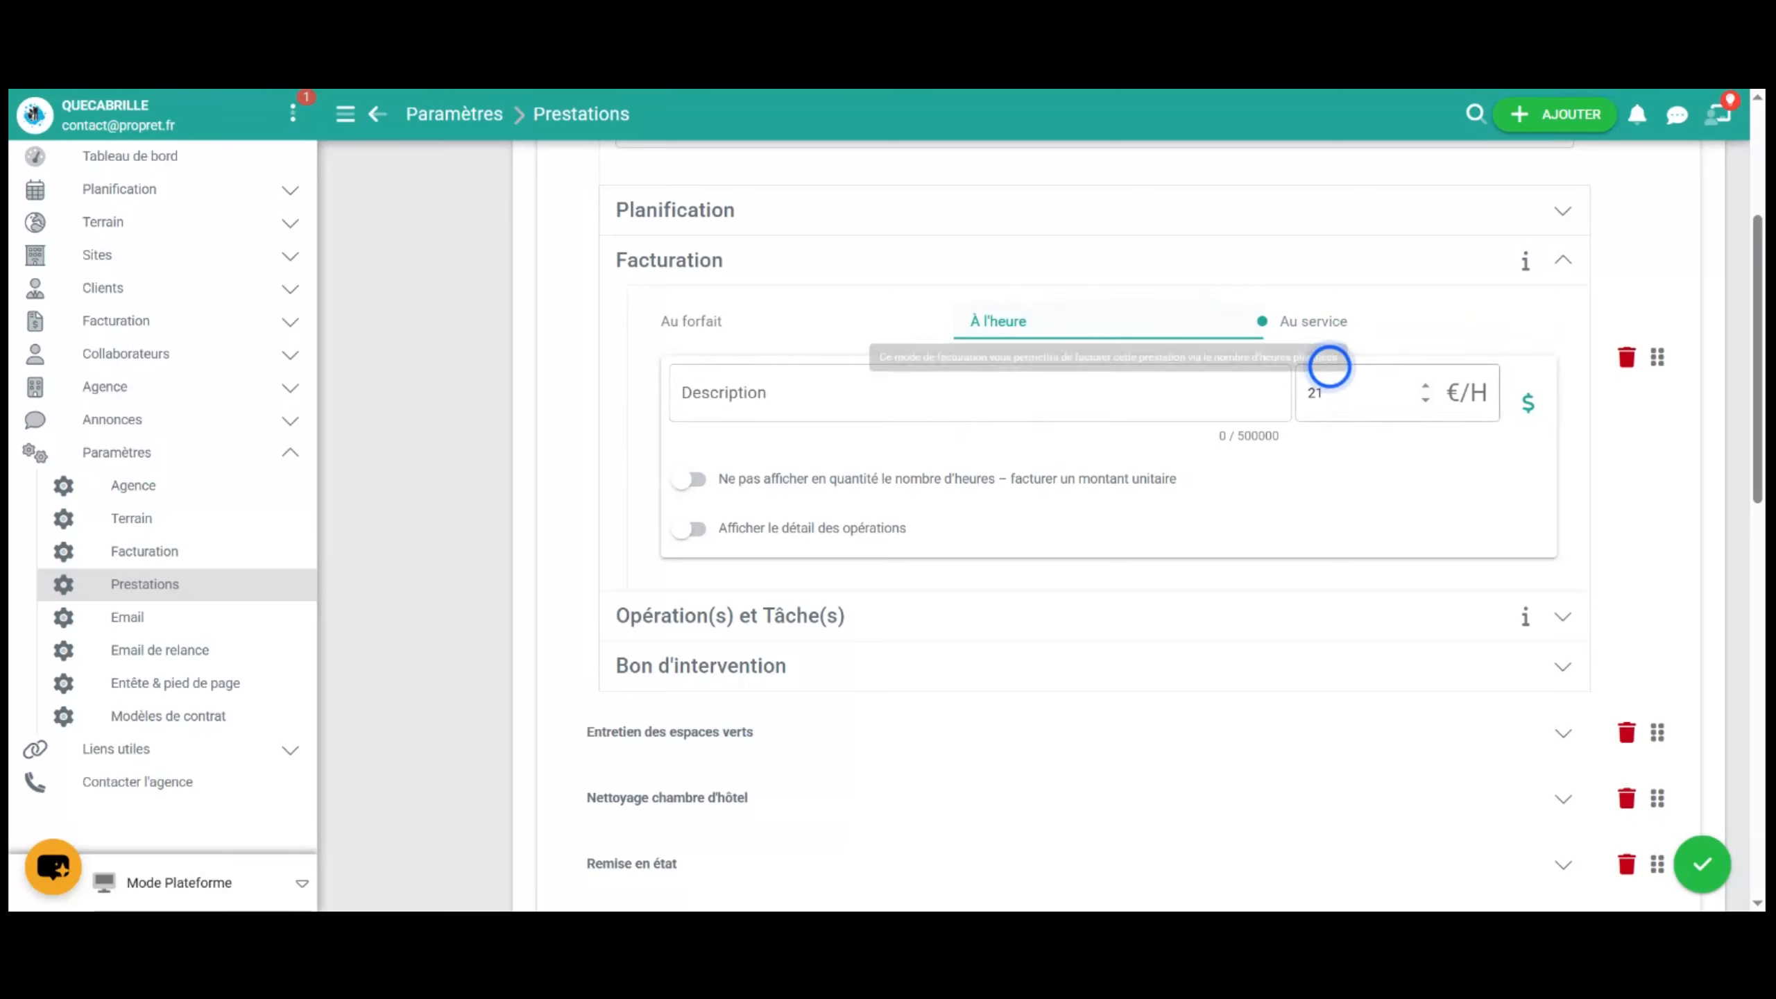
Step: Check the À l'heure rate and Description fields, and review the operations listed under the service's Opération(s) et Tâche(s)
left_click(1356, 403)
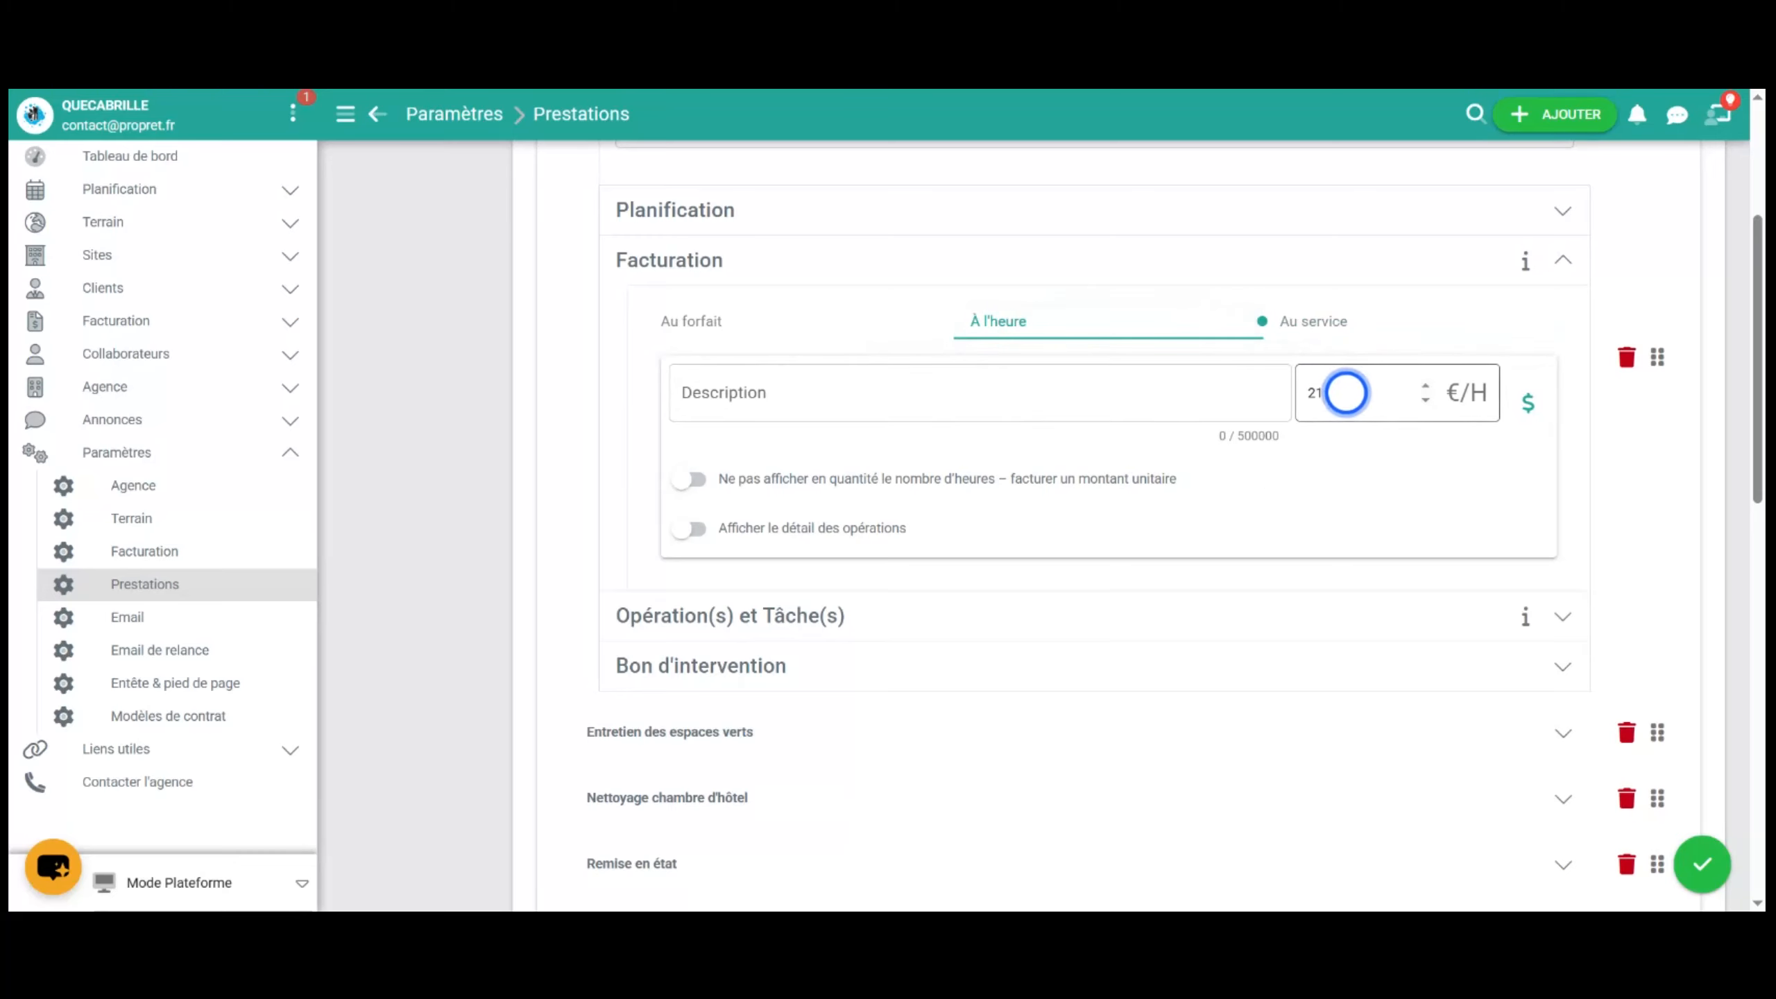
left_click(1197, 390)
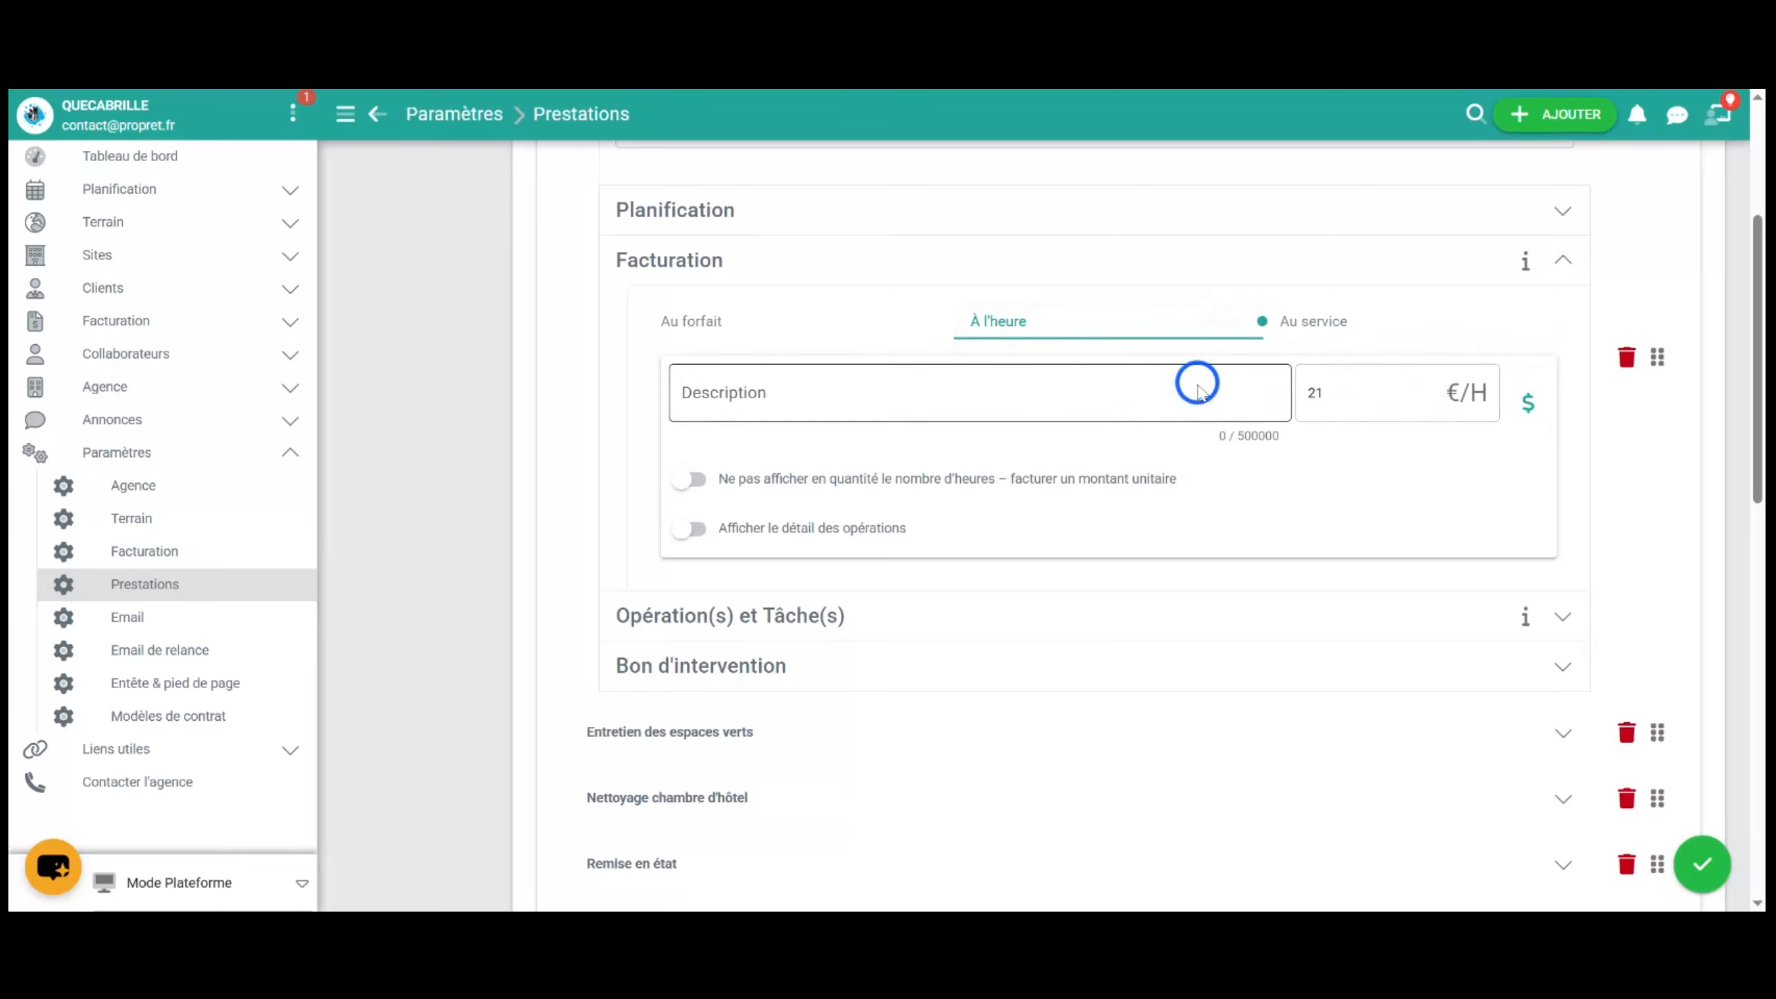
left_click(1562, 610)
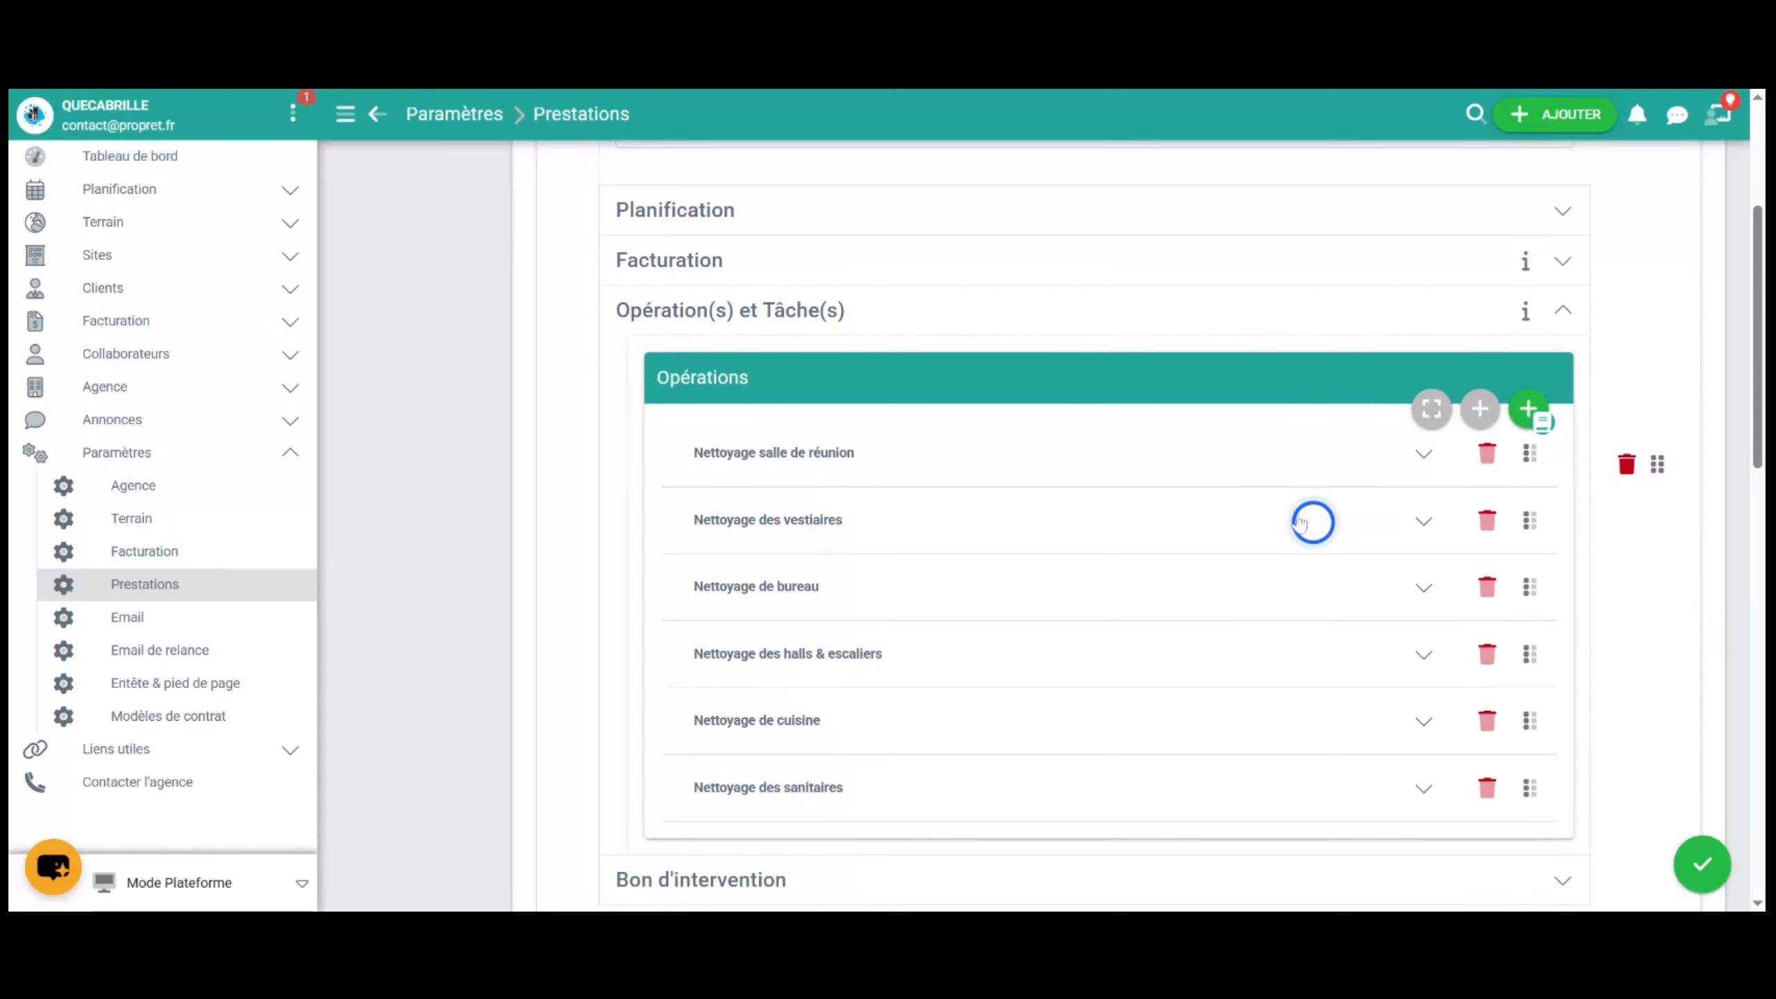
scroll(1062, 577, "up", 4)
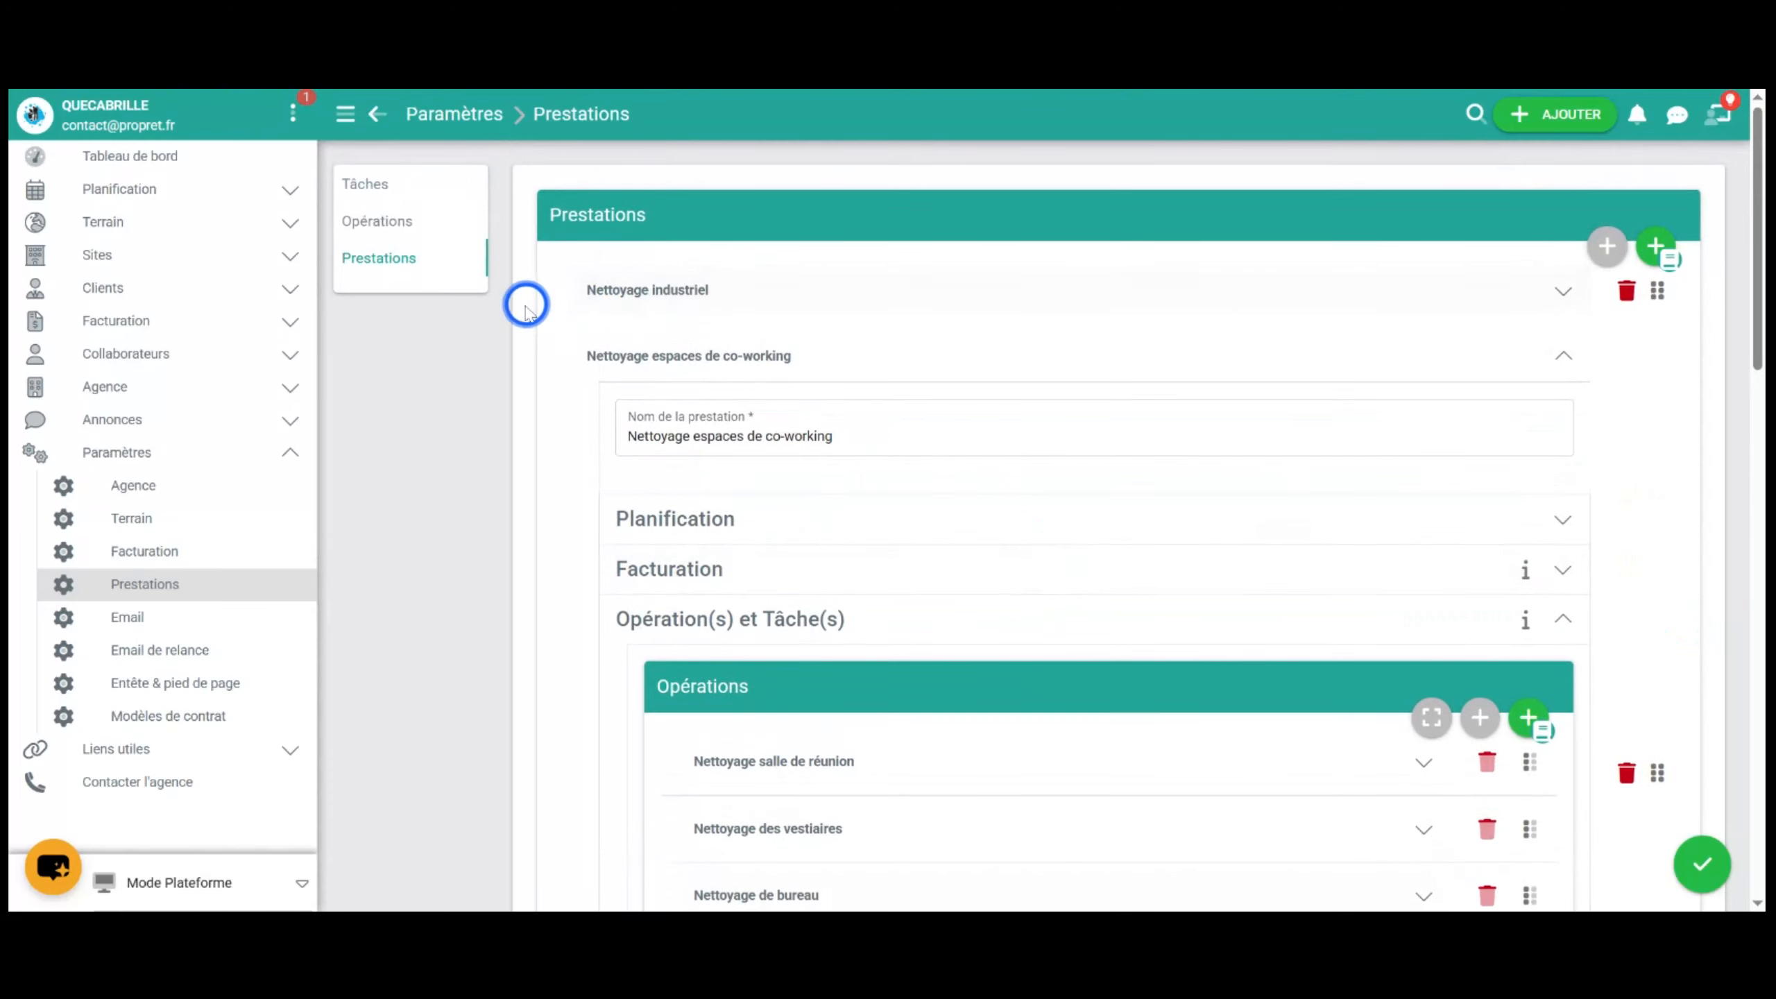
scroll(1040, 349, "down", 4)
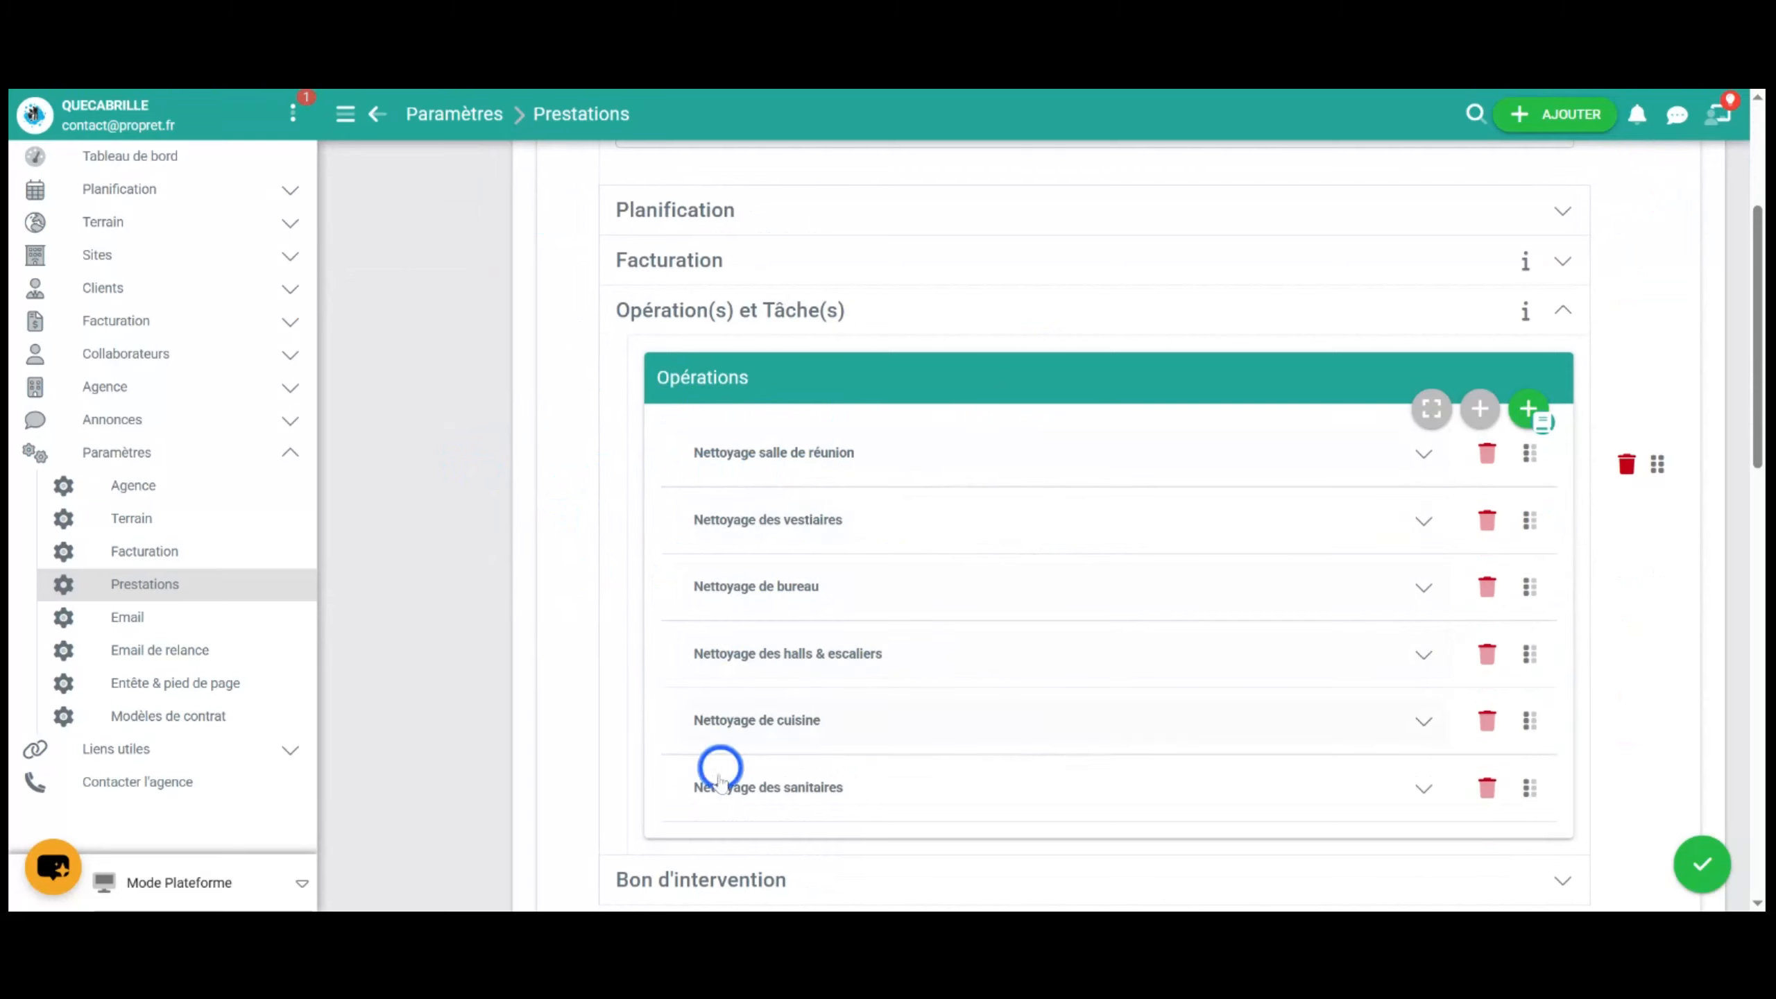
Step: Expand the Nettoyage salle de réunion operation and look through its list of tasks
left_click(1425, 455)
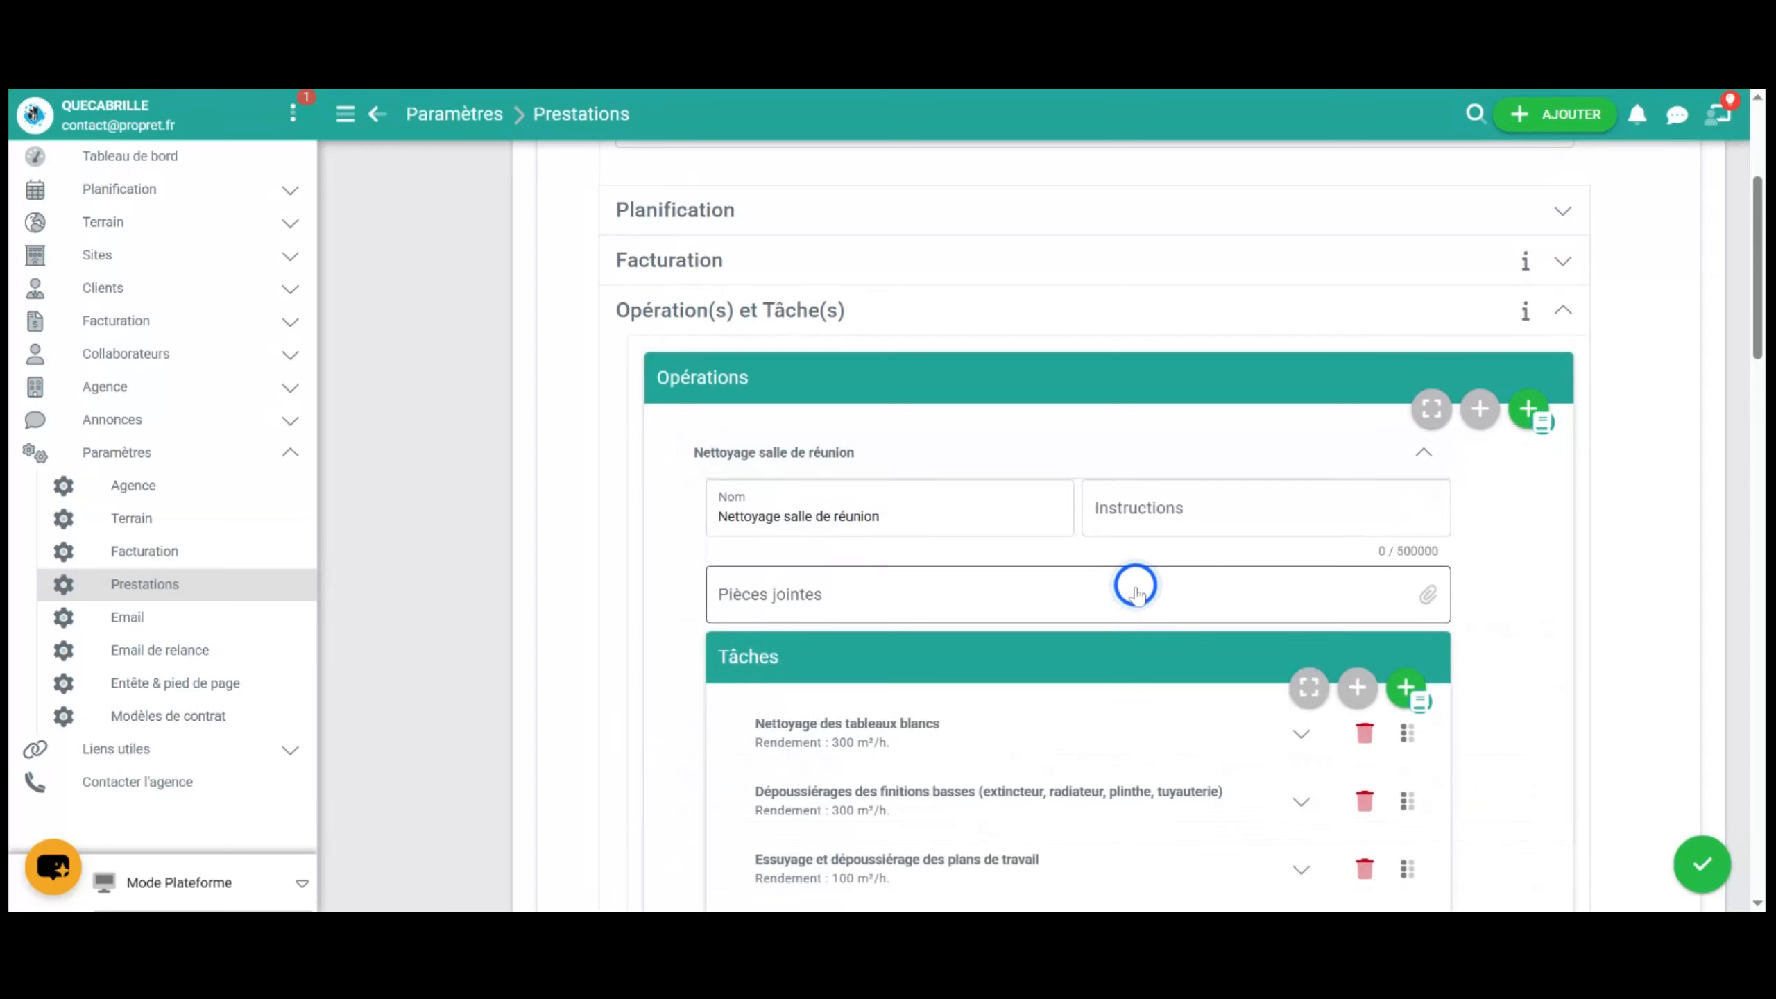
scroll(1132, 585, "down", 3)
scroll(1131, 584, "down", 2)
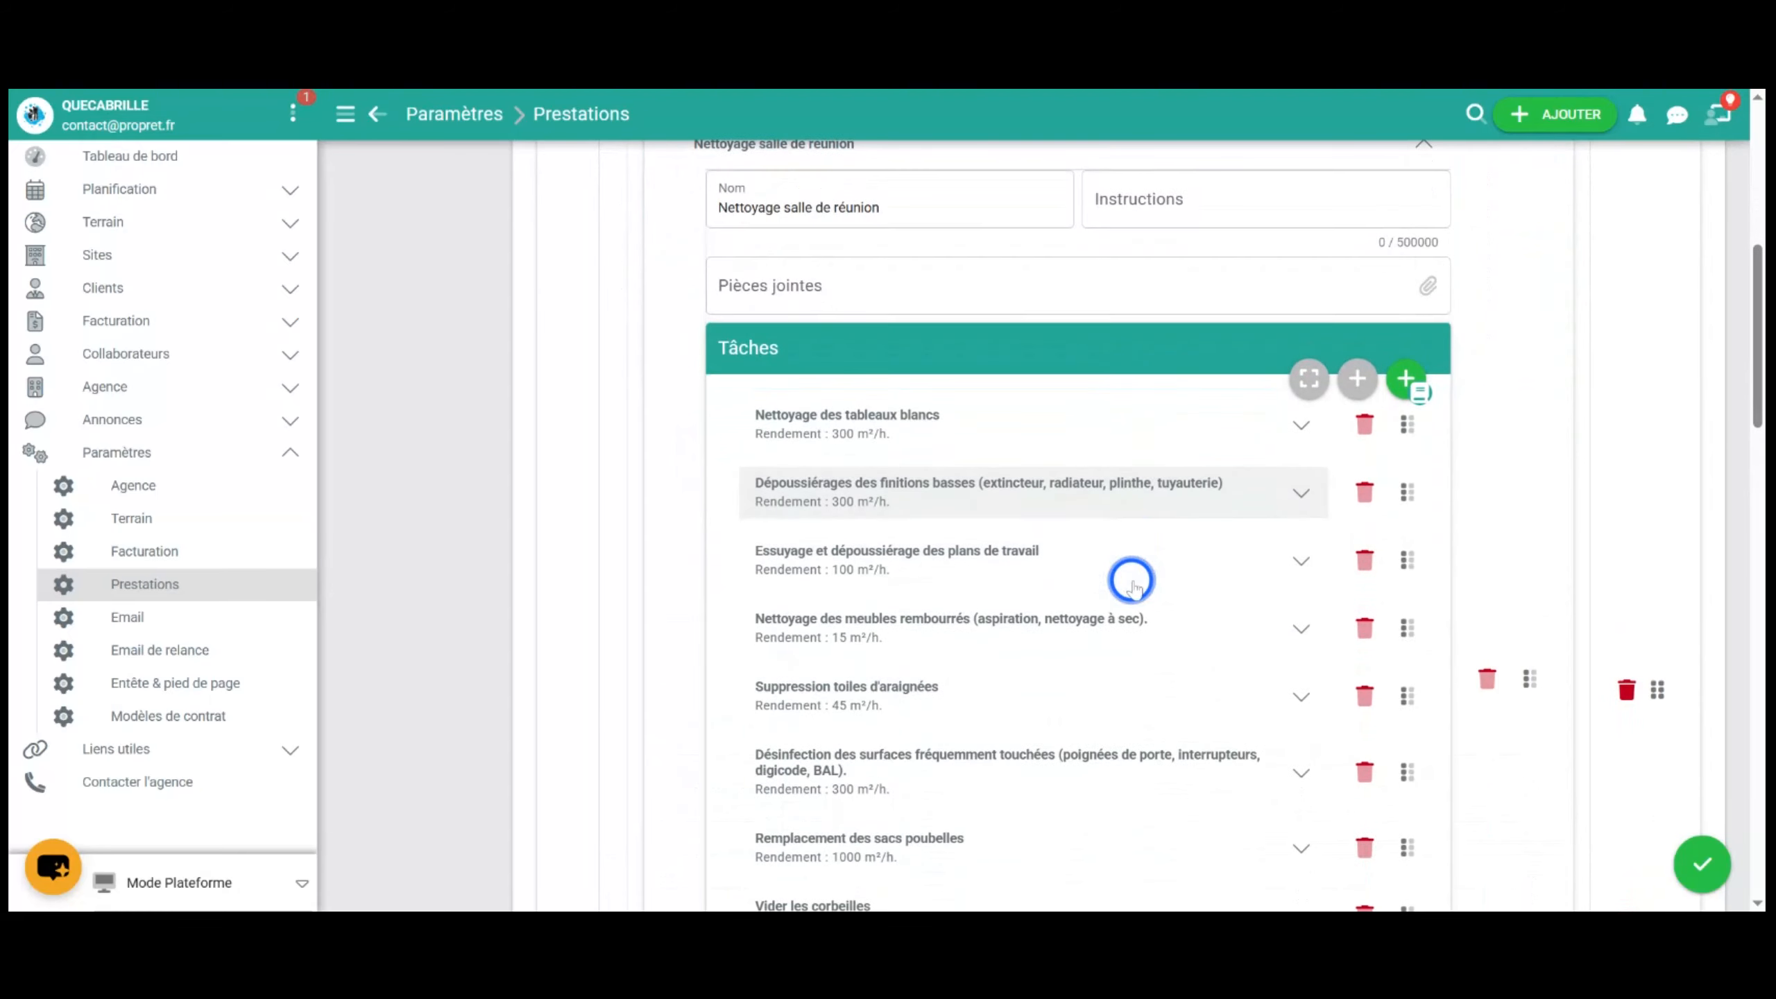
scroll(1092, 767, "down", 5)
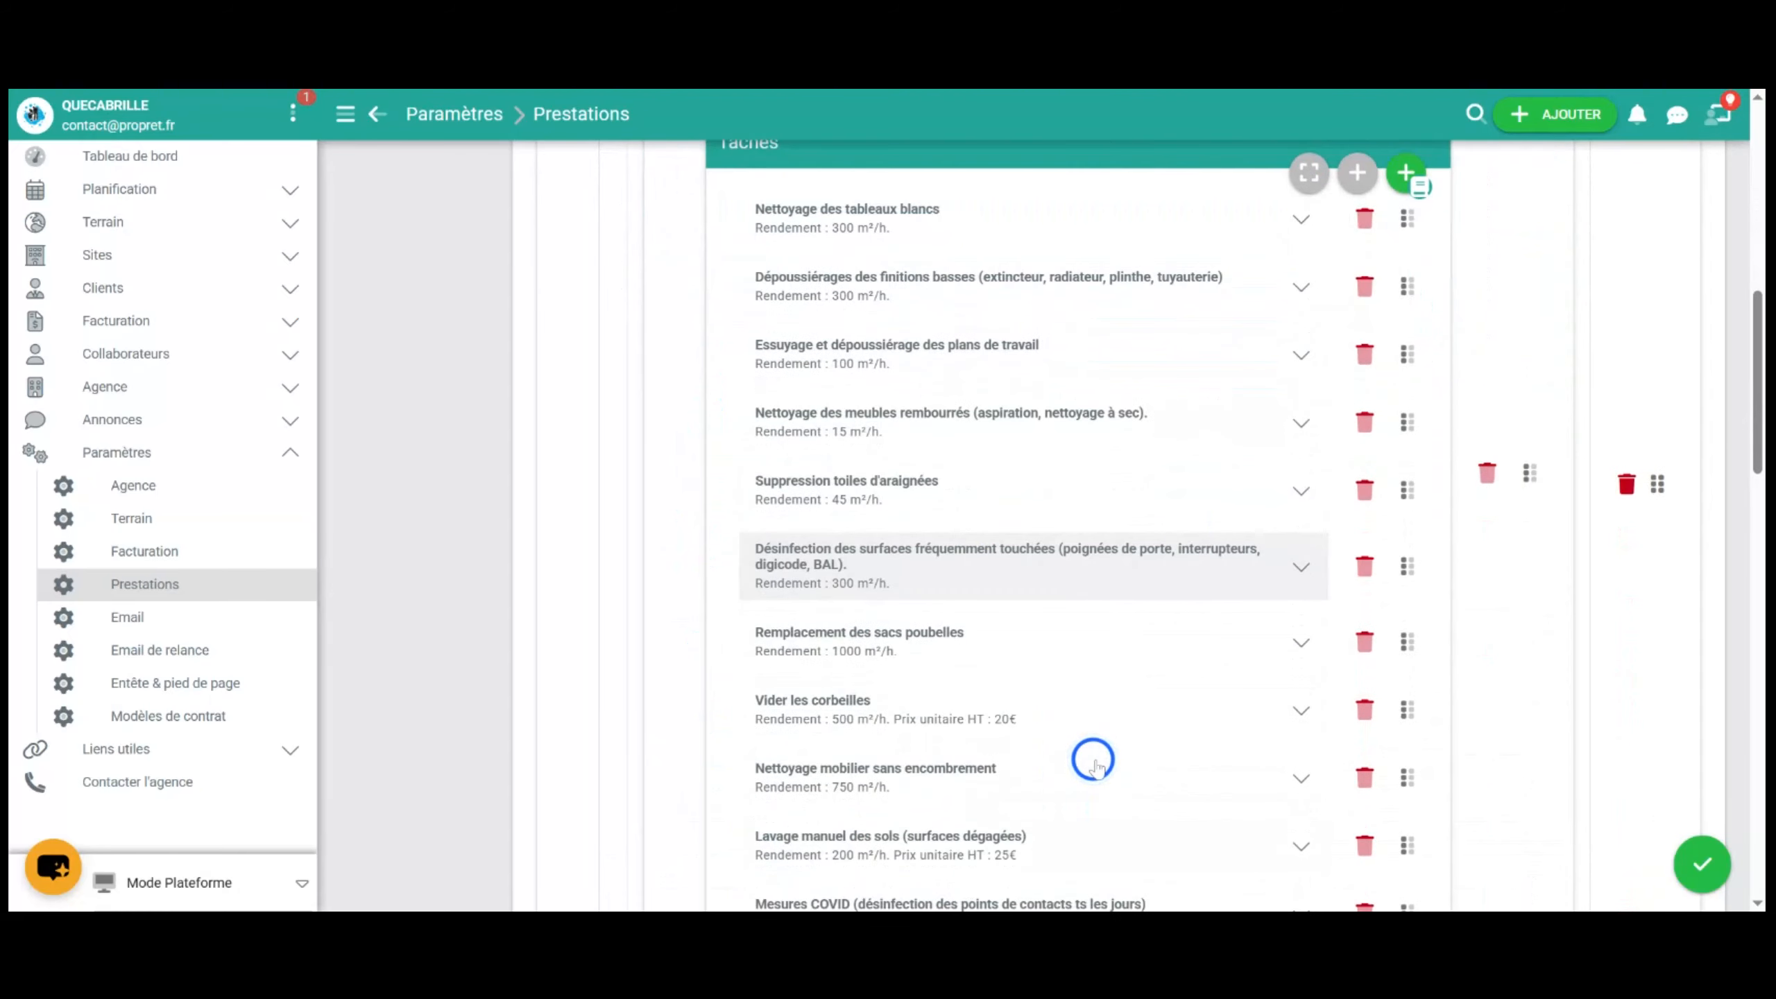
scroll(1094, 764, "up", 6)
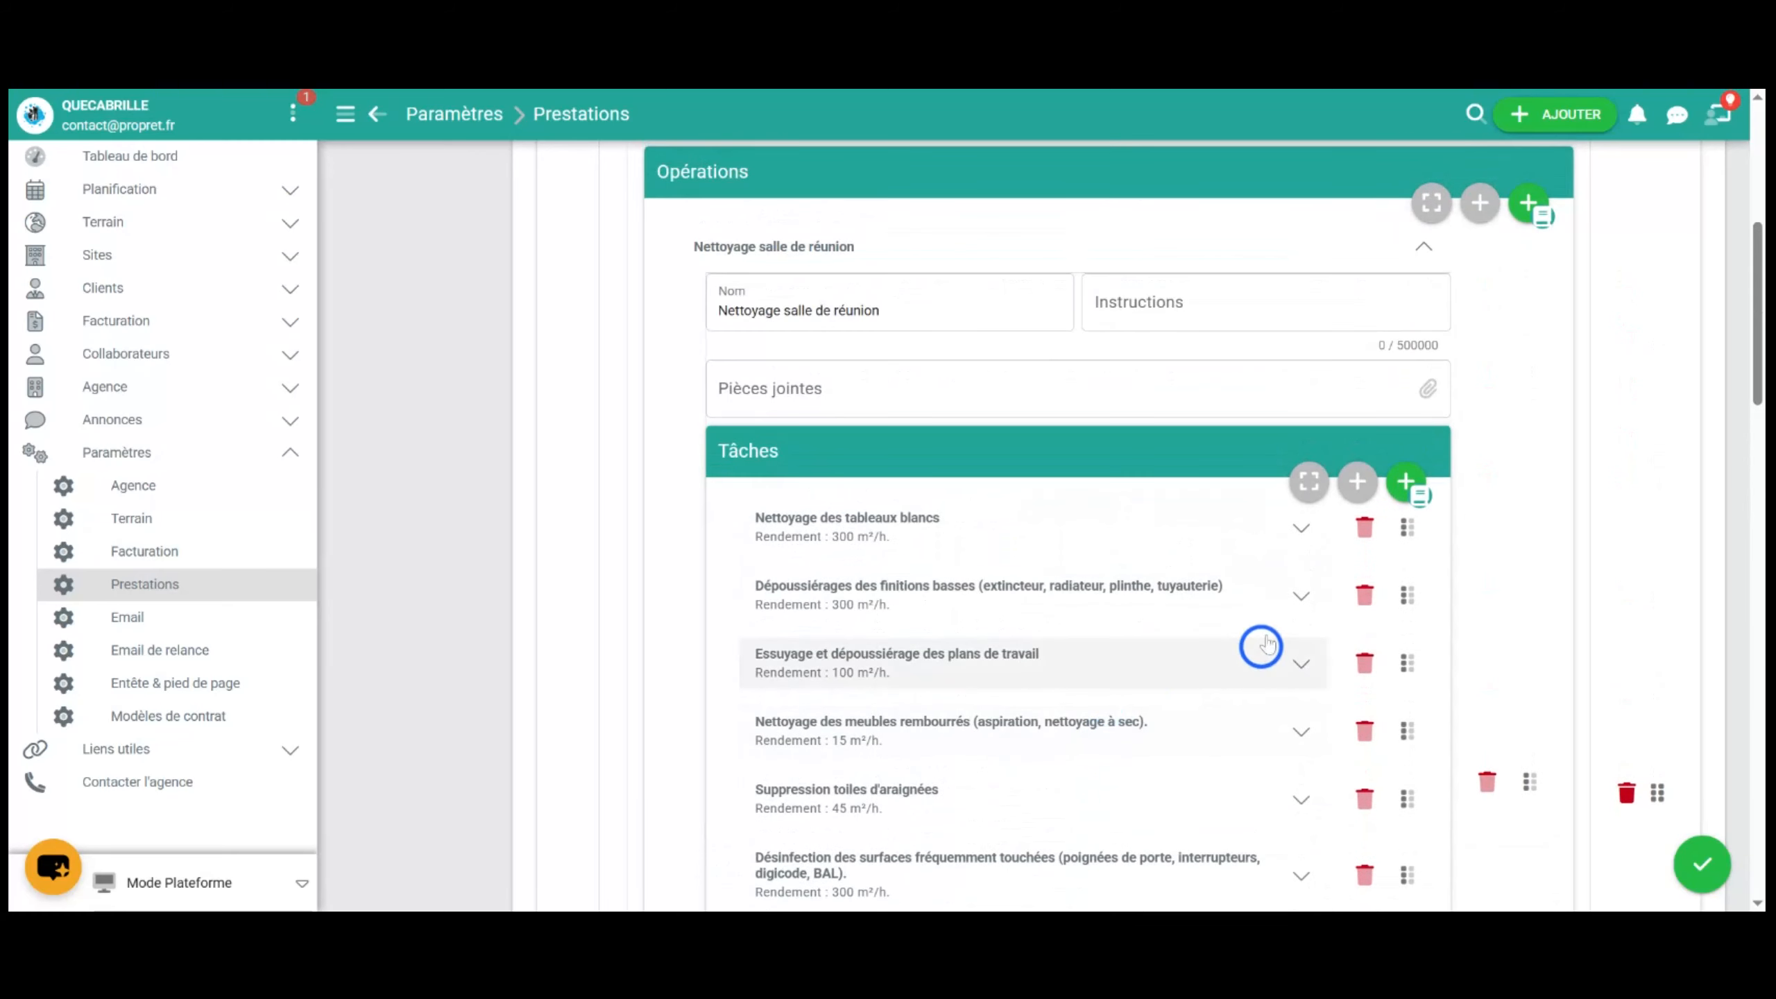
Step: Check the details of the Nettoyage des tableaux blancs task, and view the task catalogue without adding anything
left_click(1305, 530)
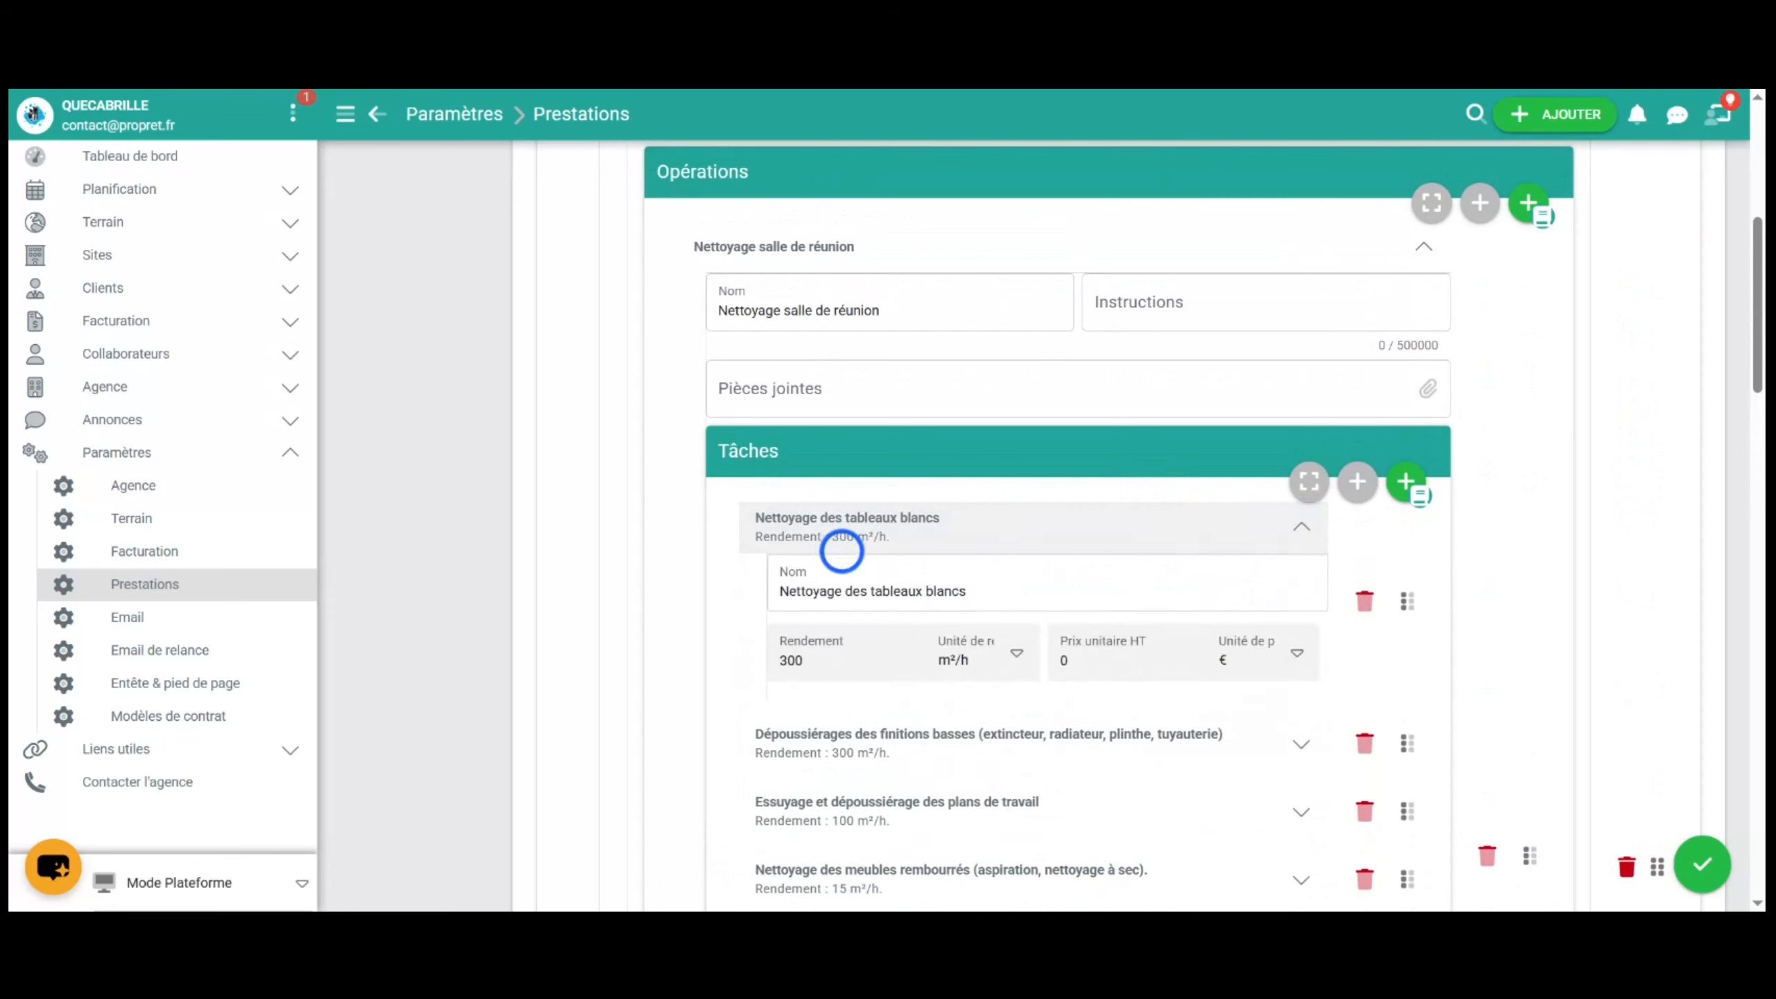
left_click(1297, 531)
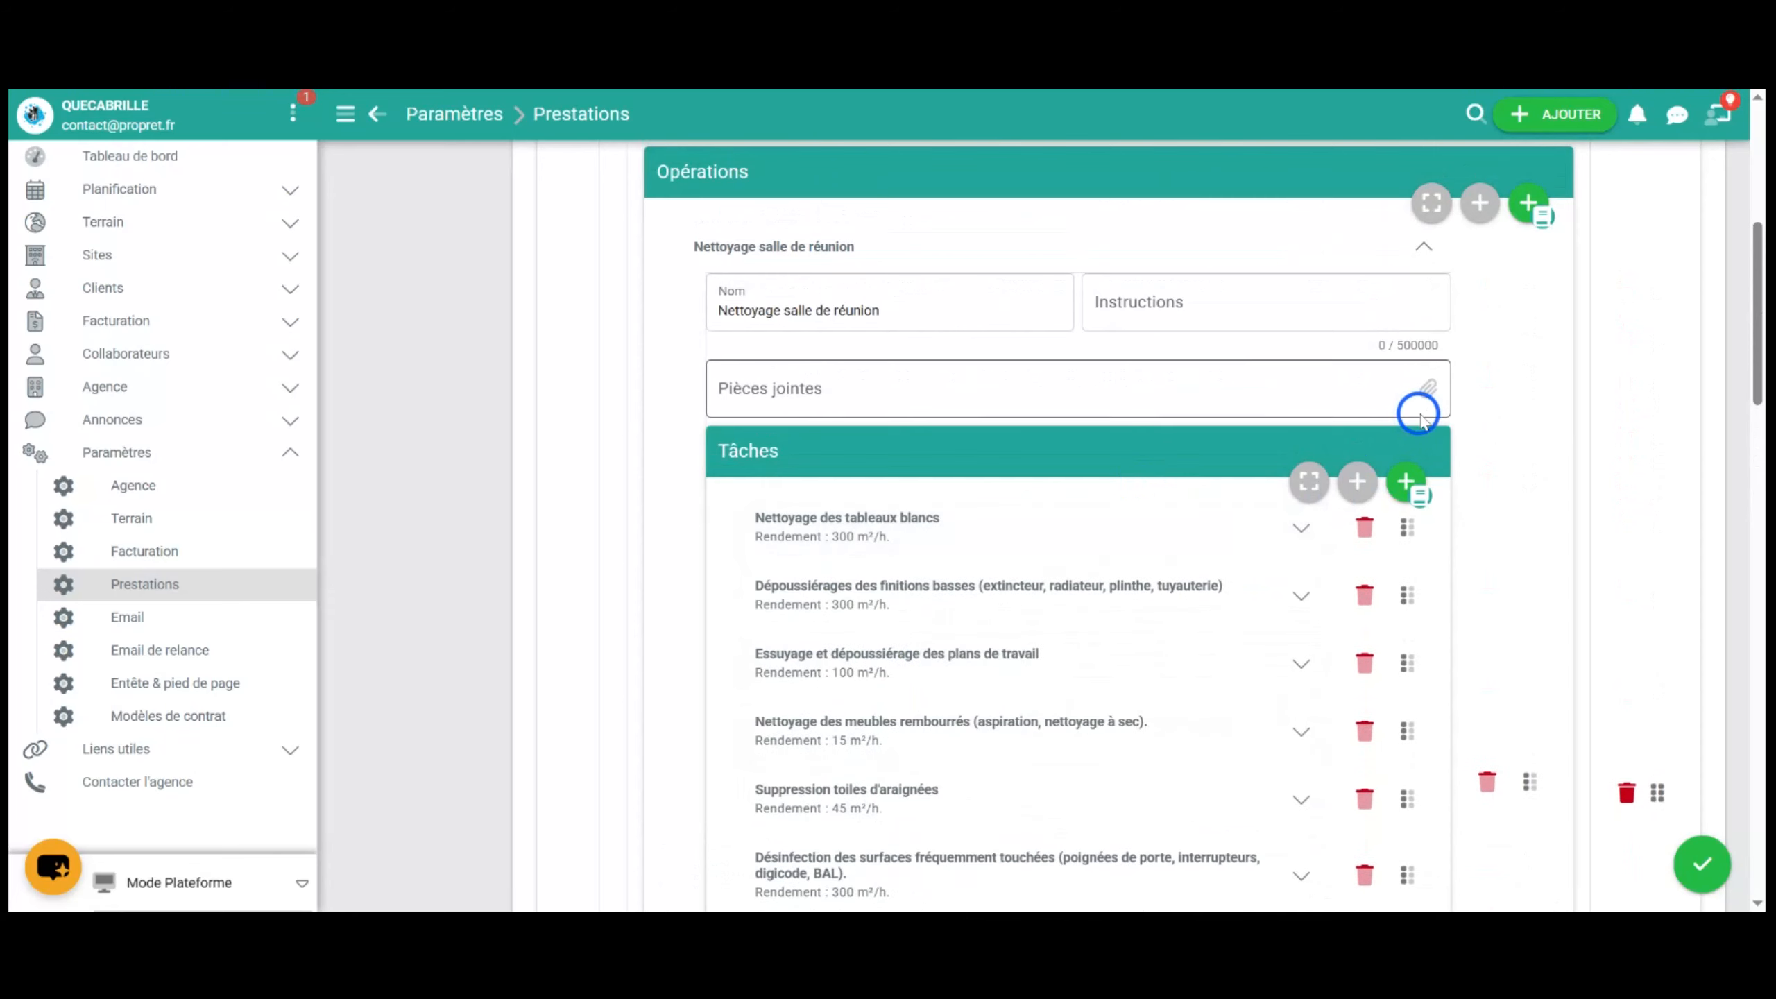
left_click(1423, 493)
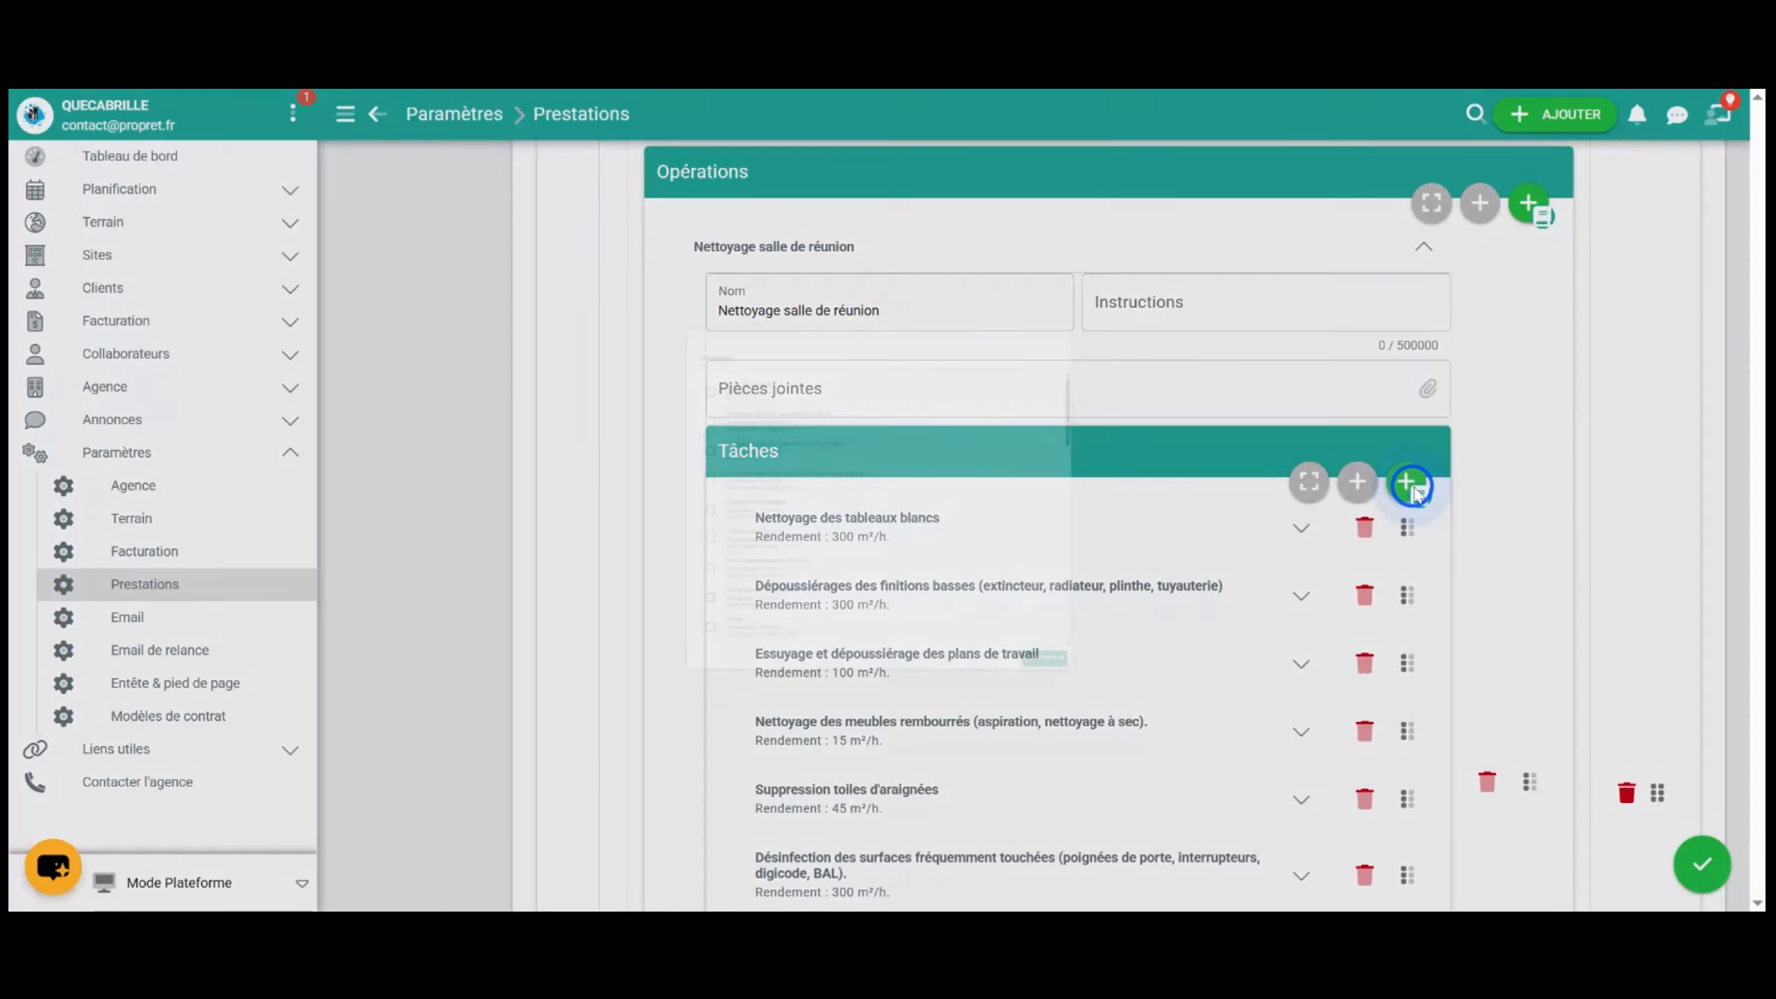
left_click(1419, 578)
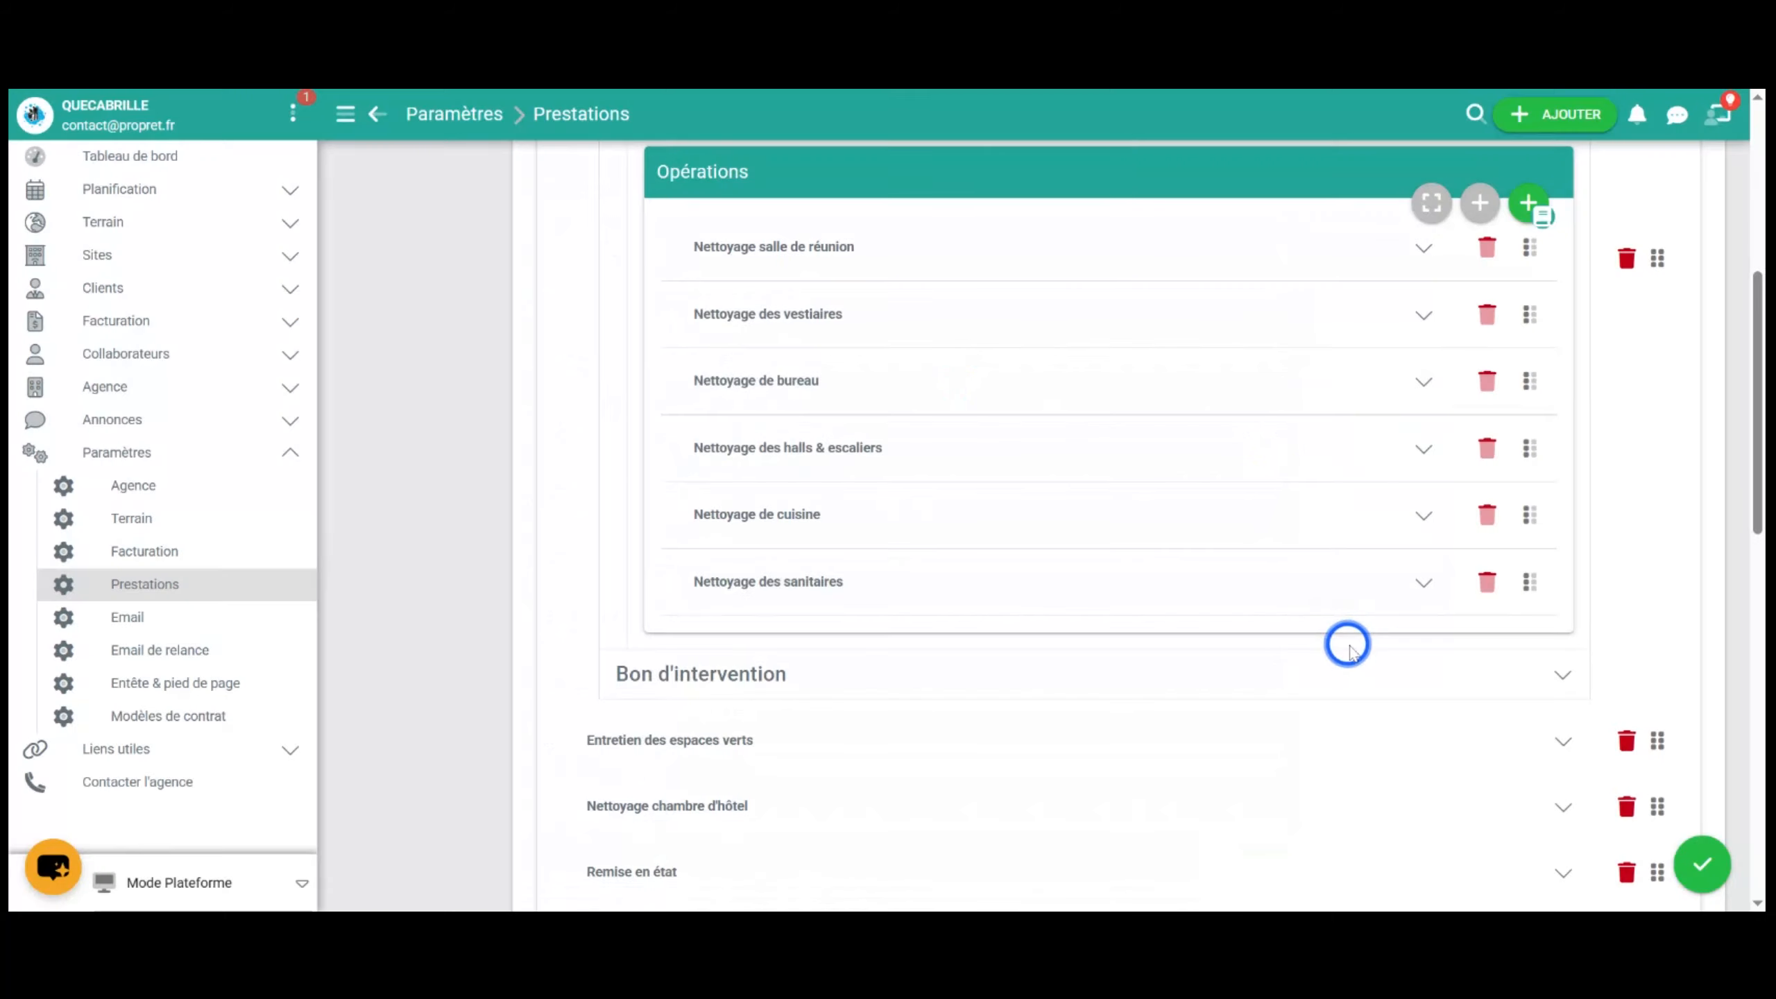
Step: Turn off Bon d'intervention obligatoire for Nettoyage espaces de co-working and save the Prestations settings
scroll(1348, 643, "down", 1)
left_click(1563, 572)
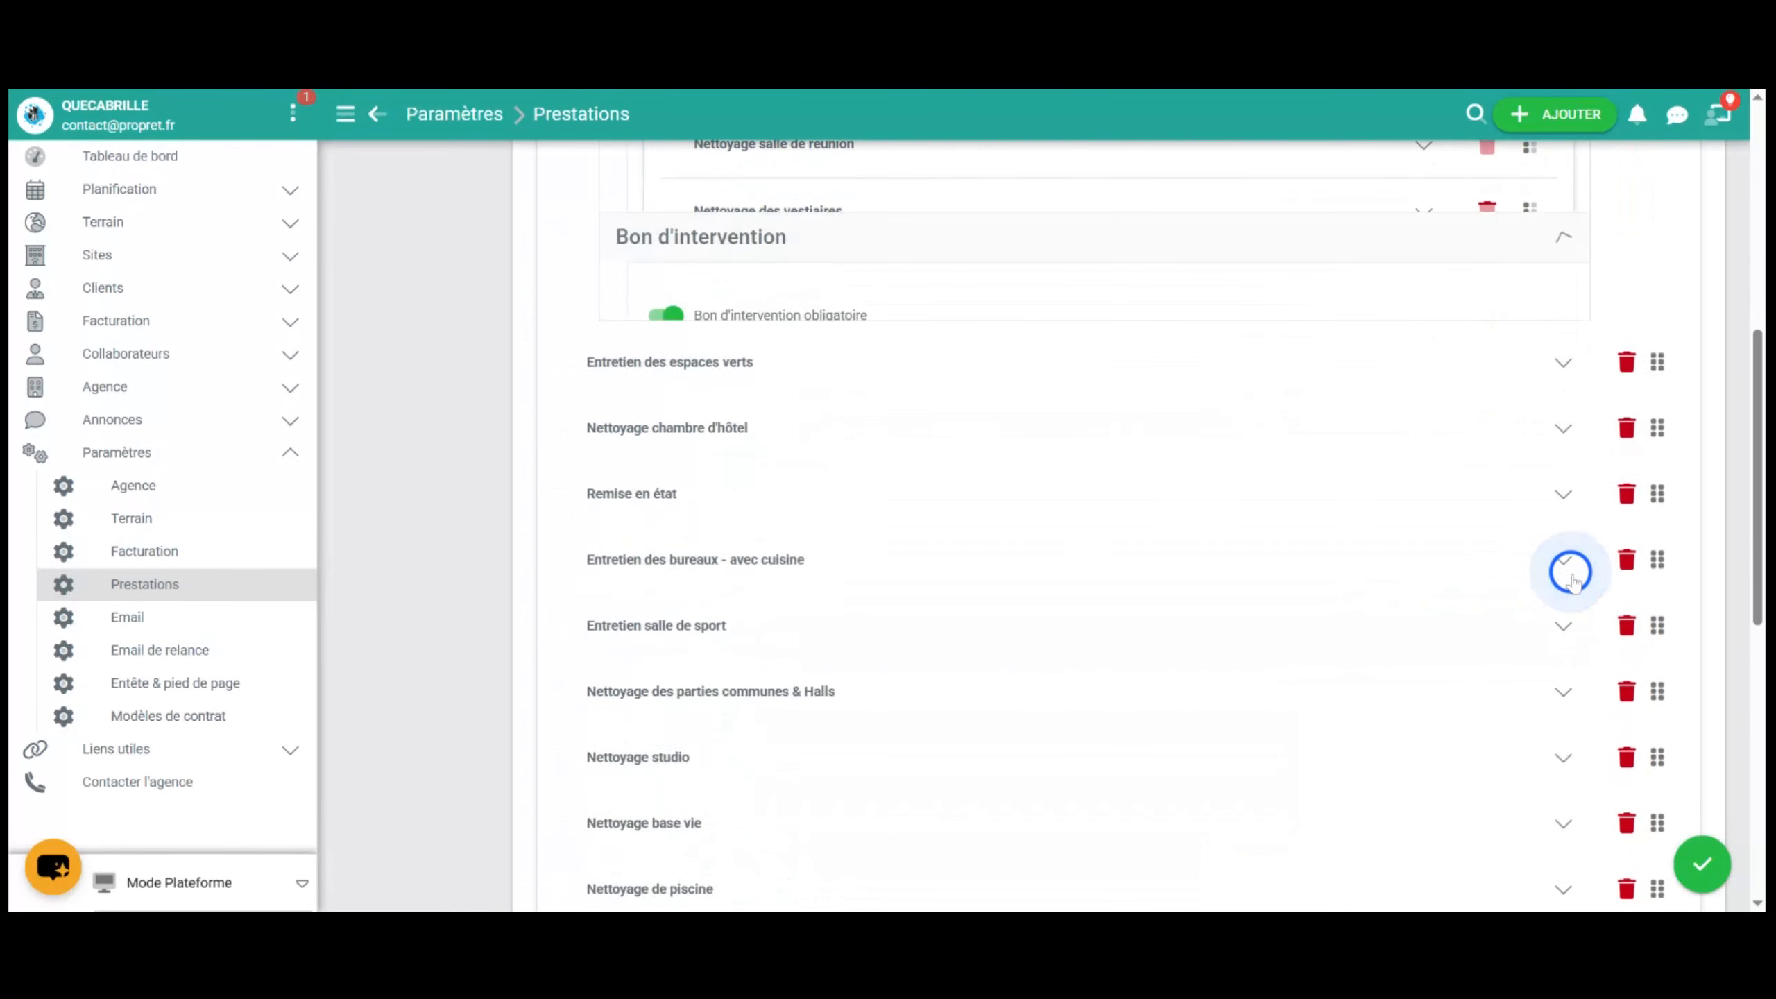
scroll(1271, 479, "up", 2)
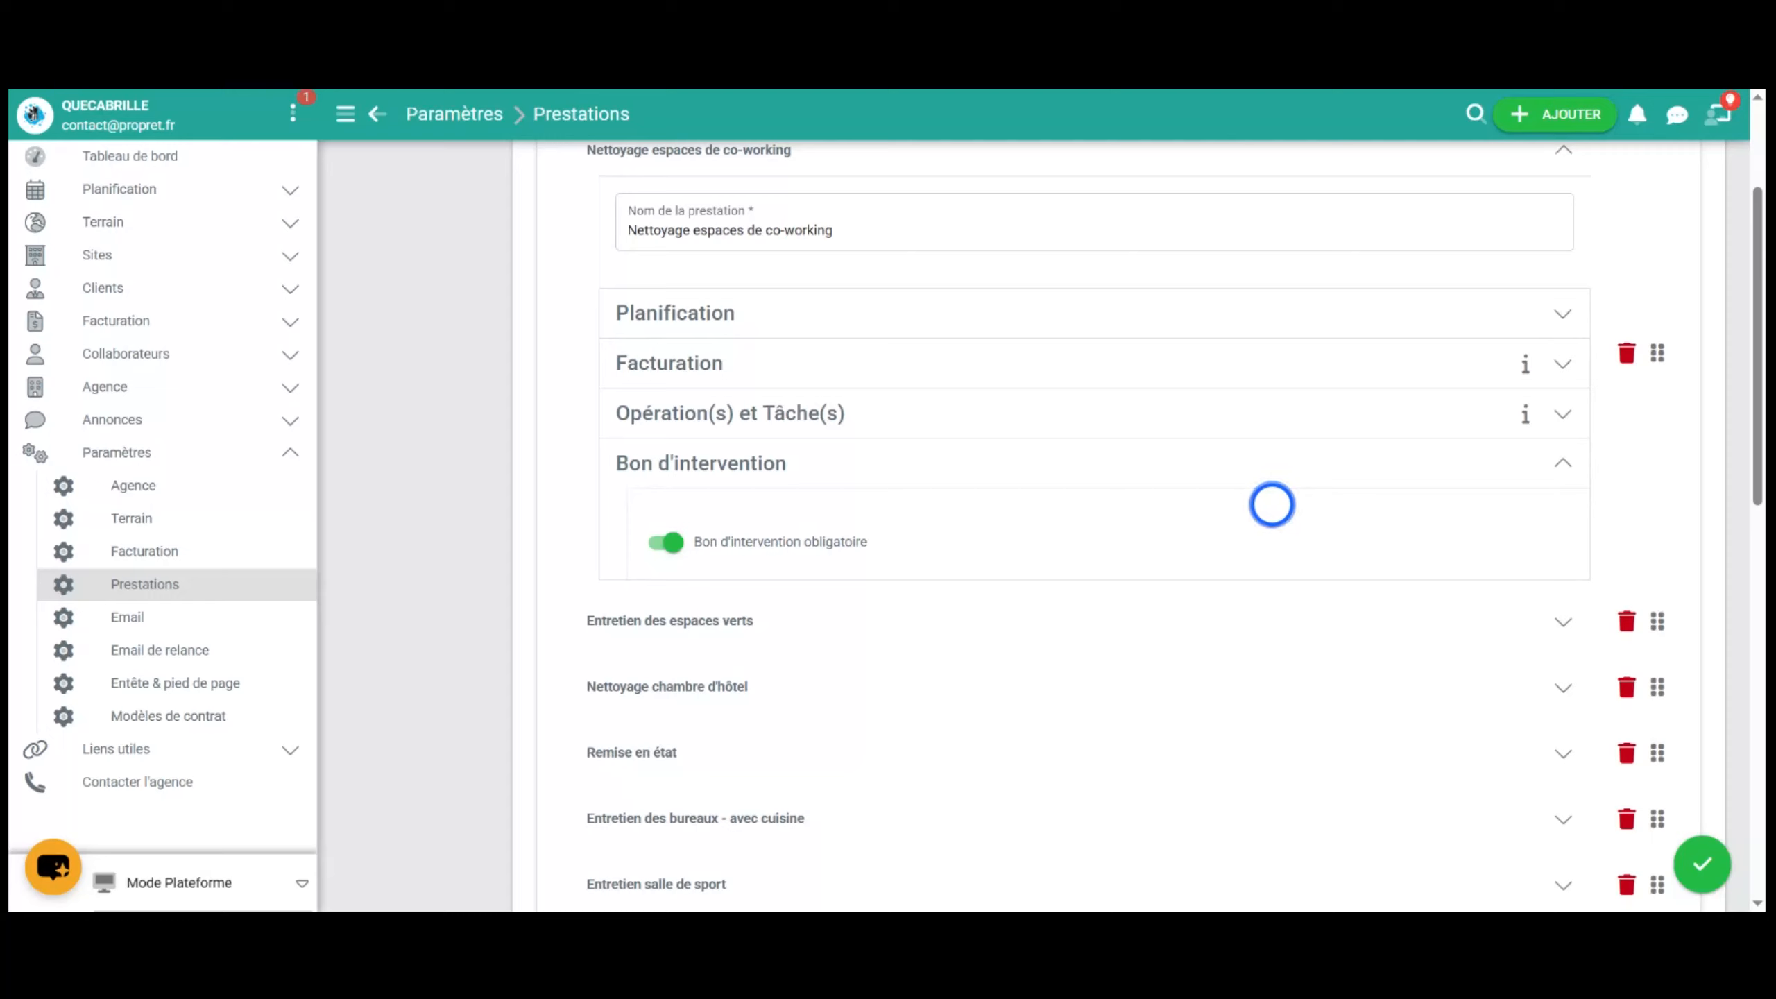
left_click(666, 542)
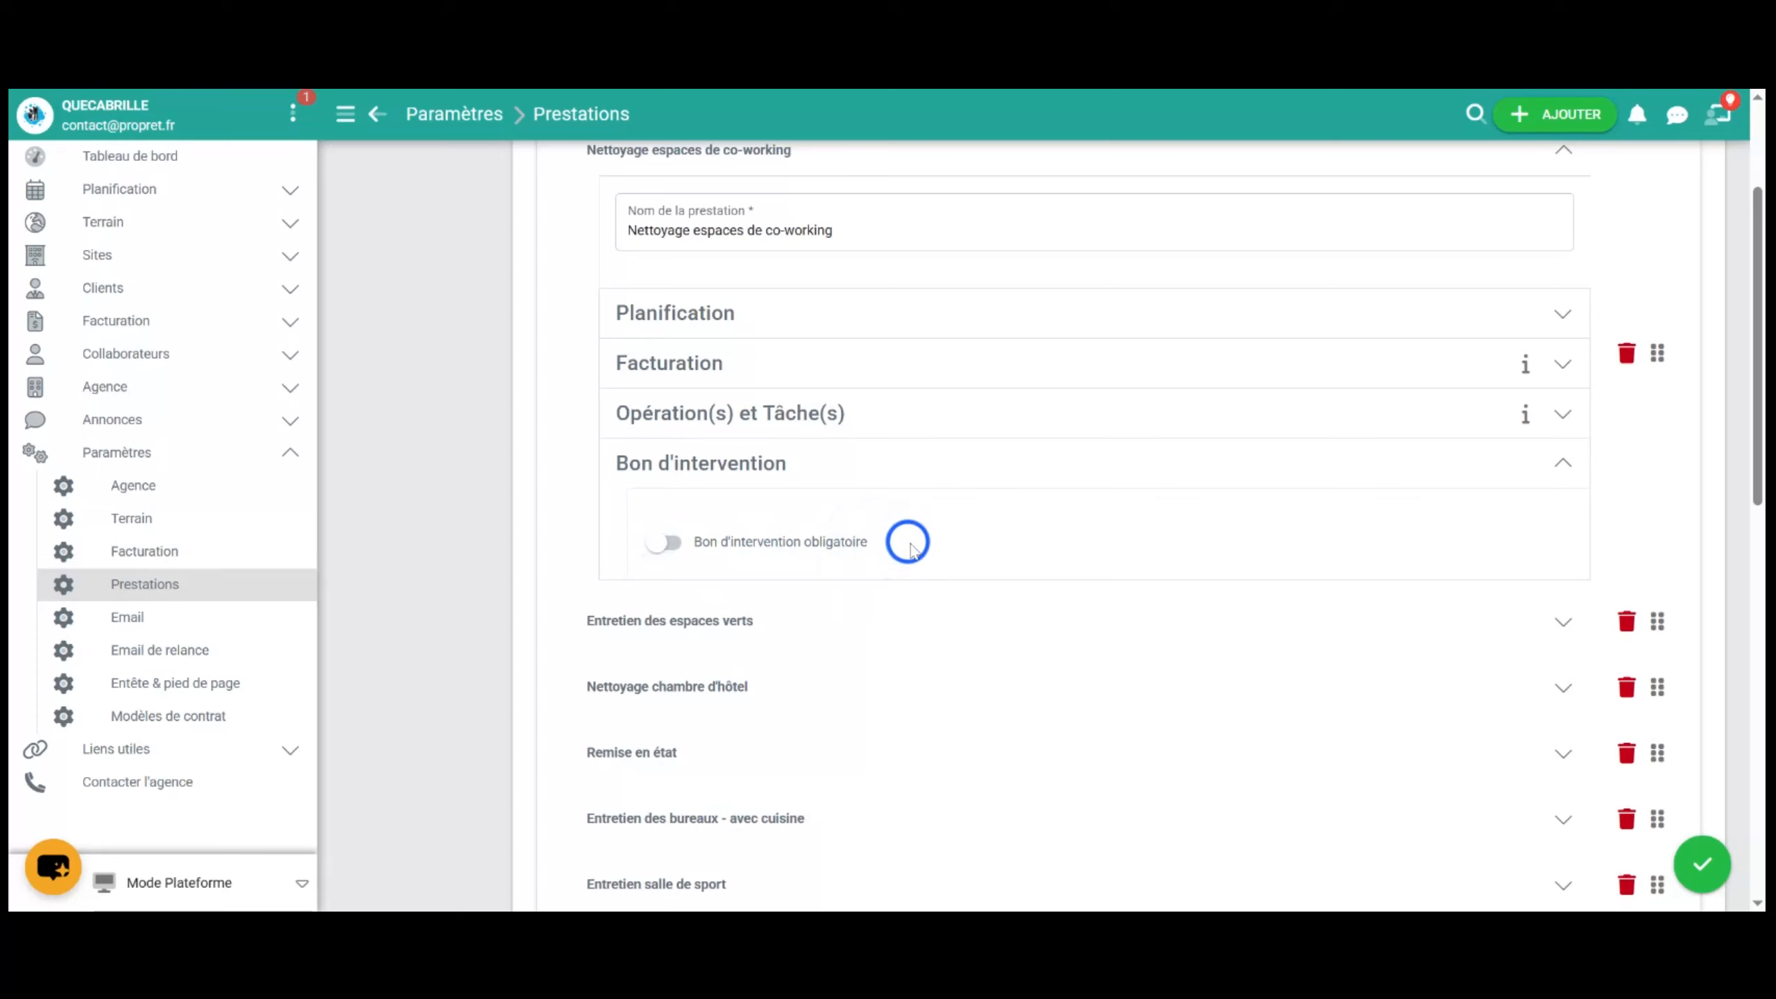
left_click(1563, 463)
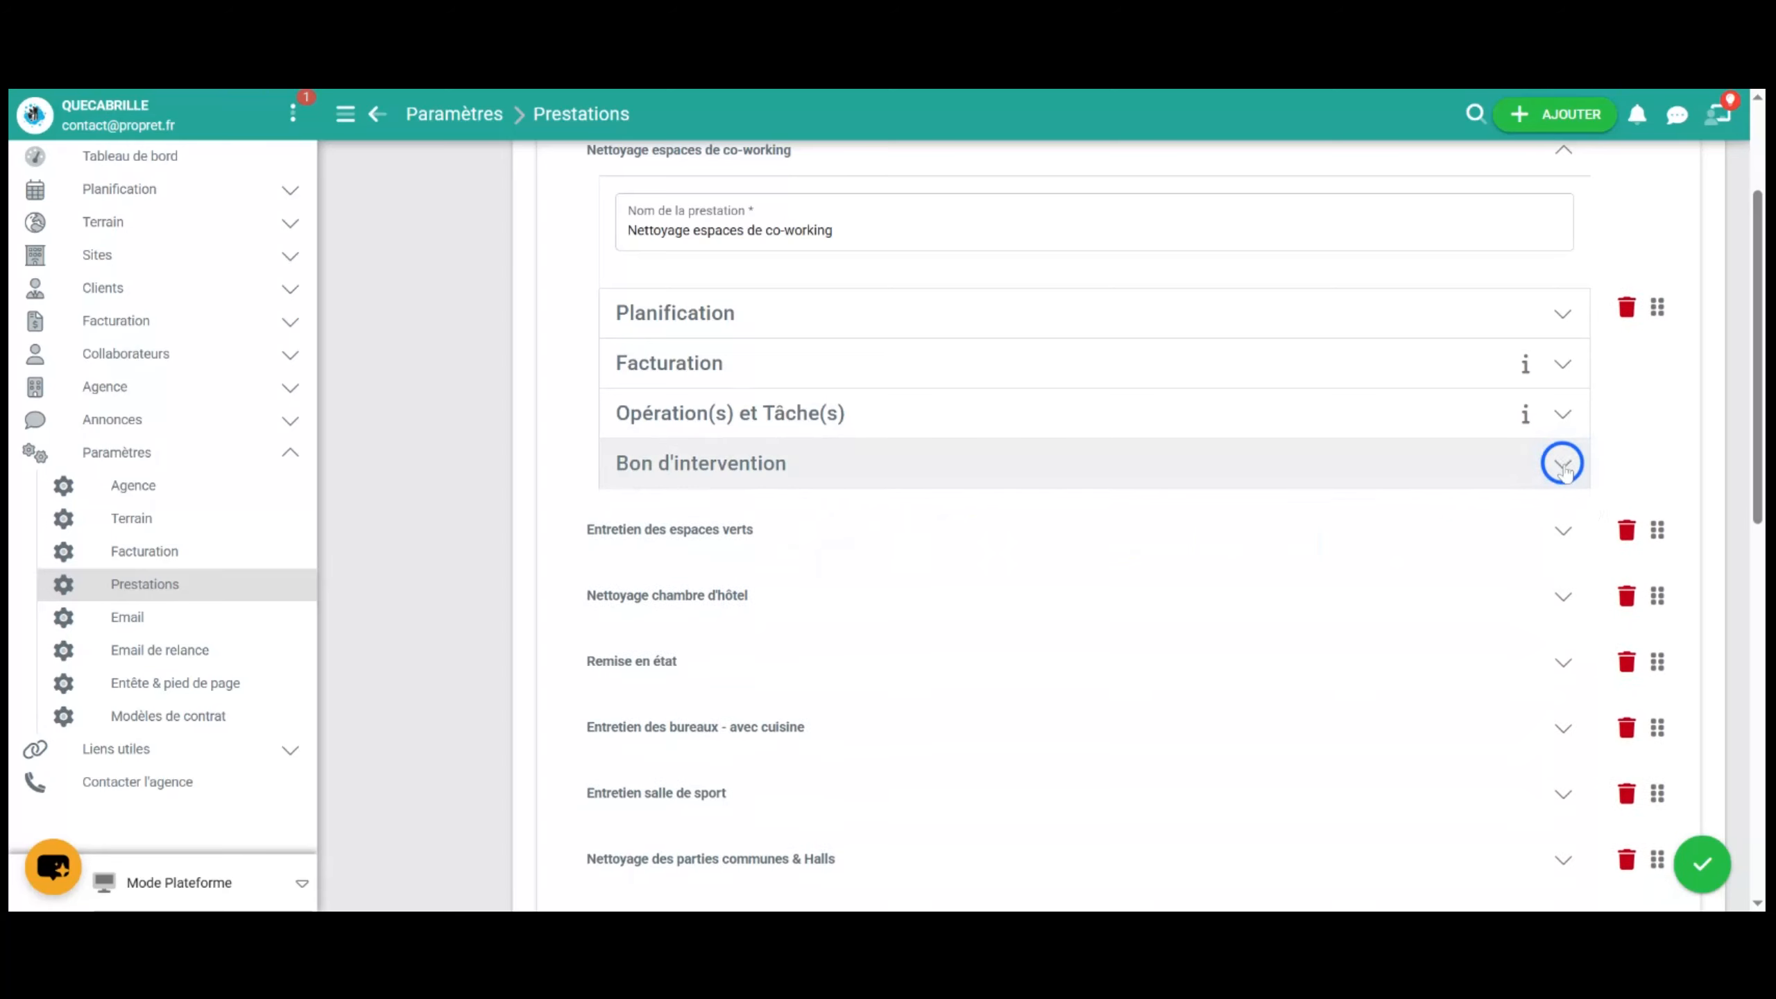
left_click(1702, 865)
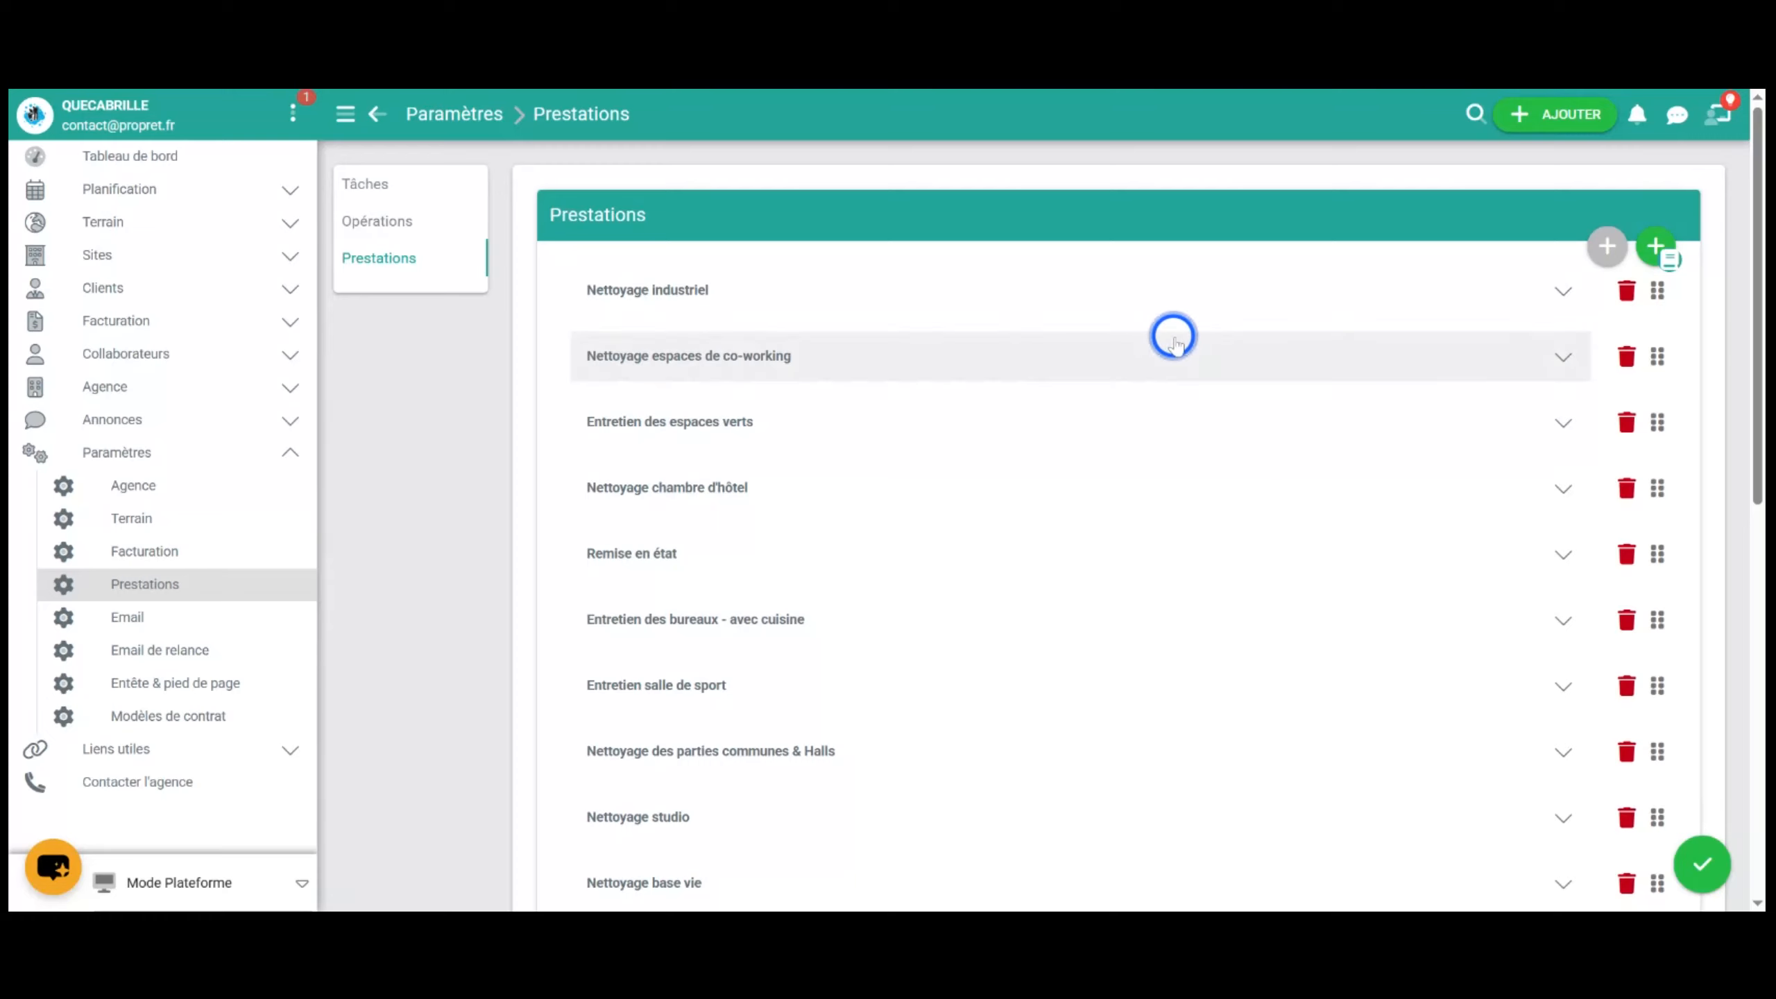
Step: Search for the client AUDI and open its Prestations & Tarifs settings
left_click(1475, 113)
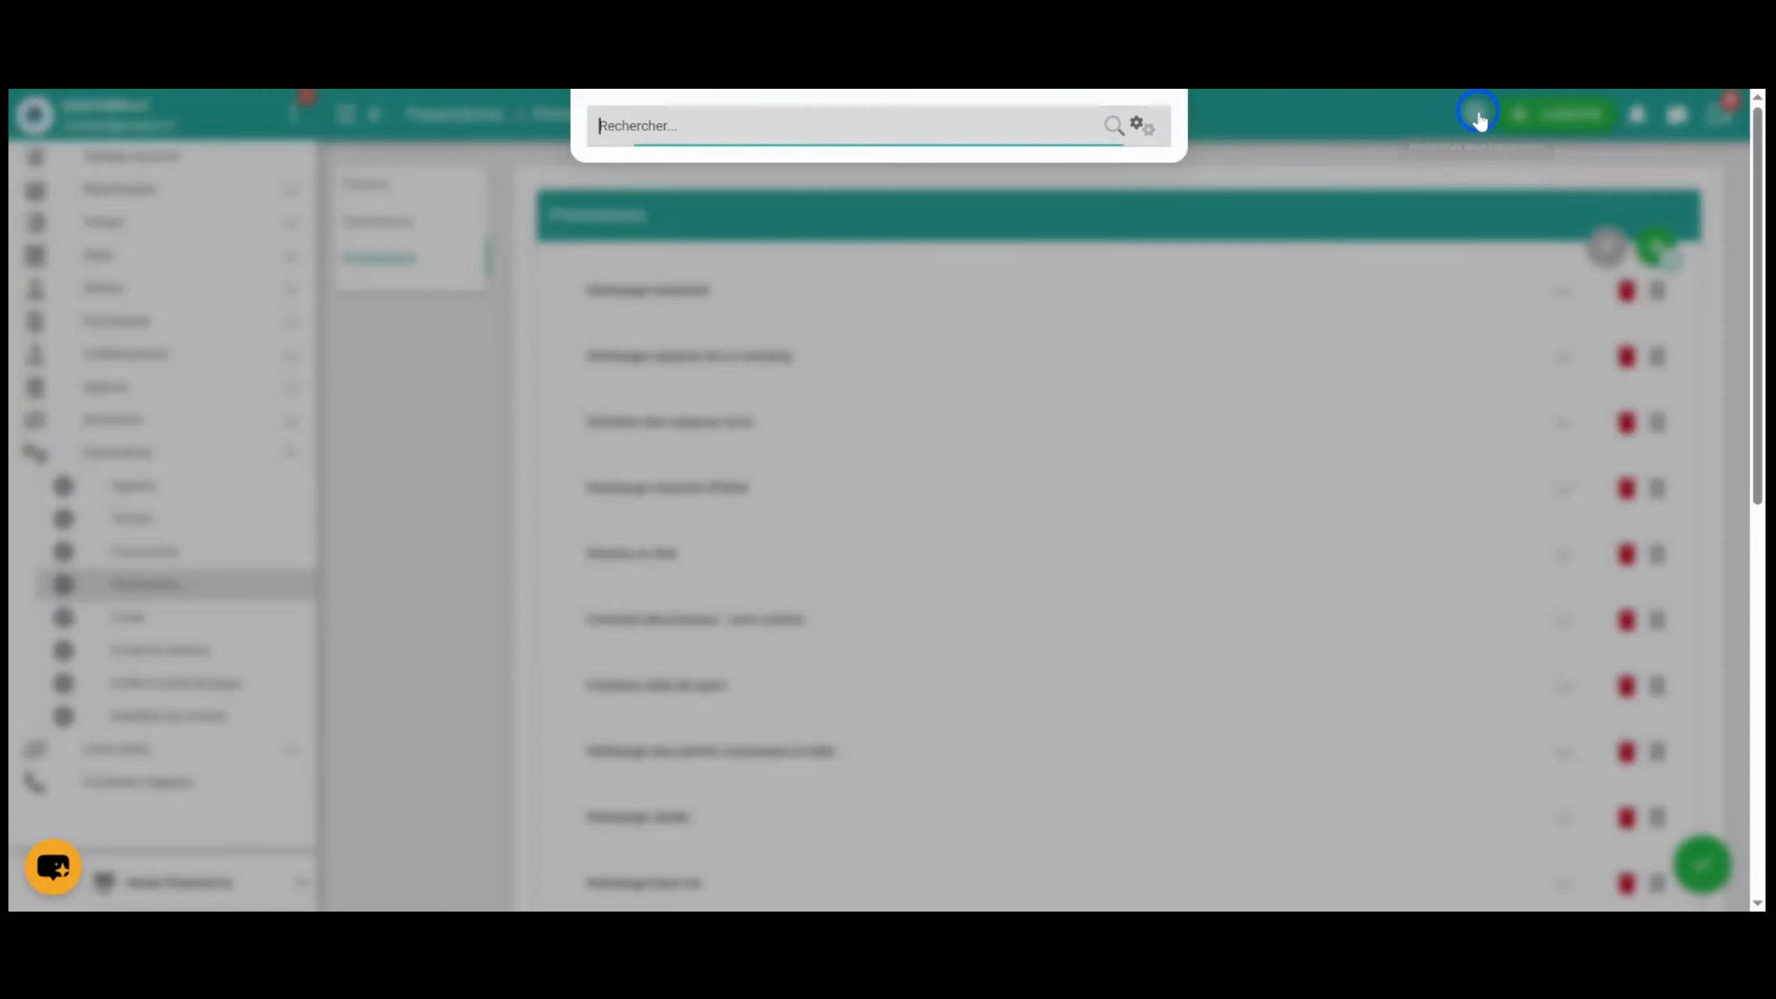
type("AUDI")
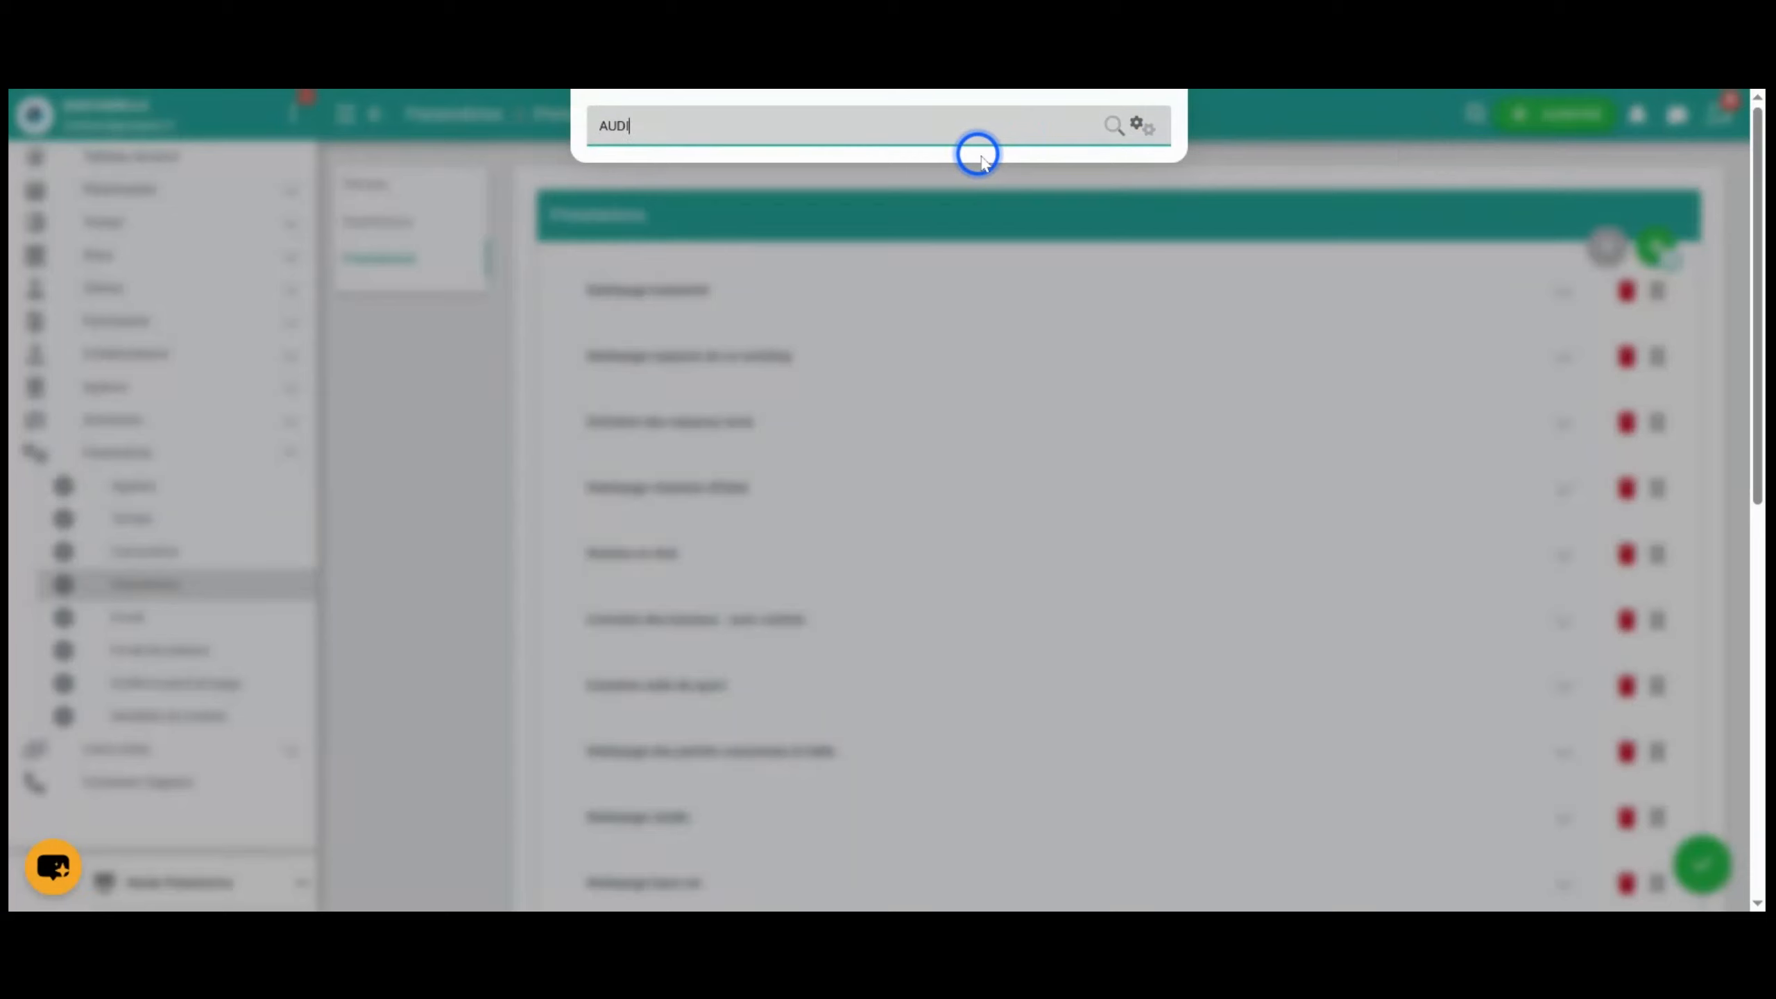
left_click(839, 238)
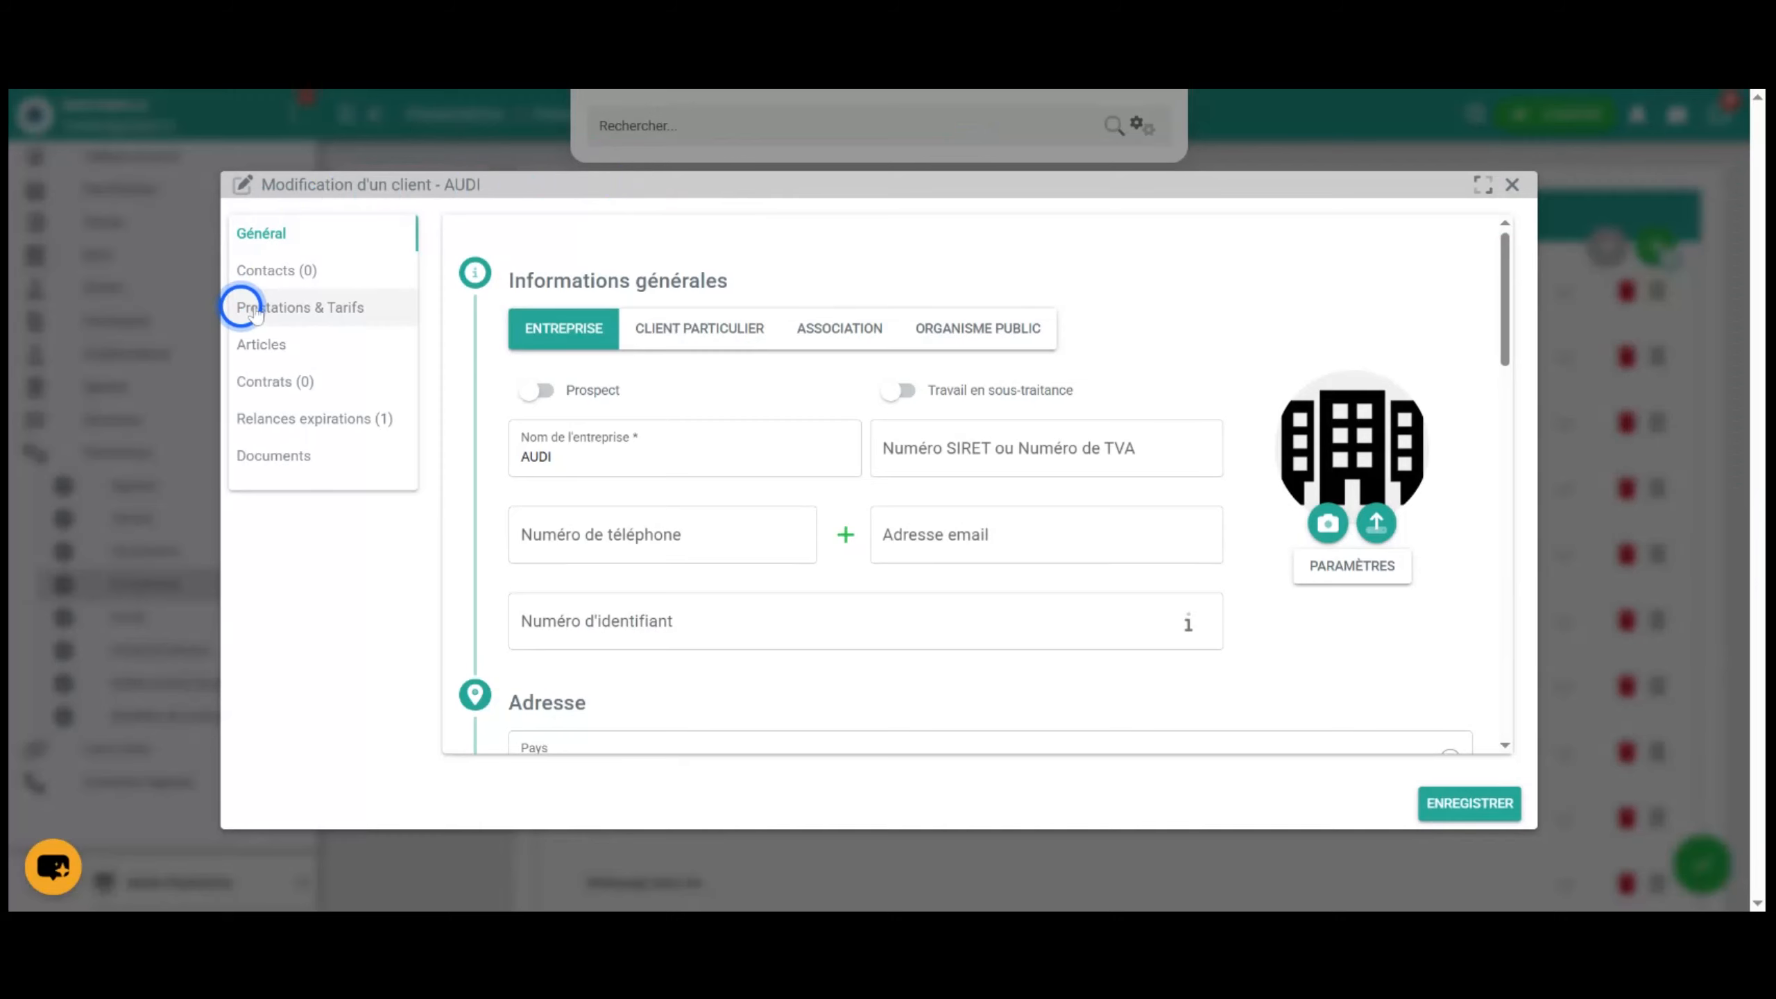
left_click(255, 310)
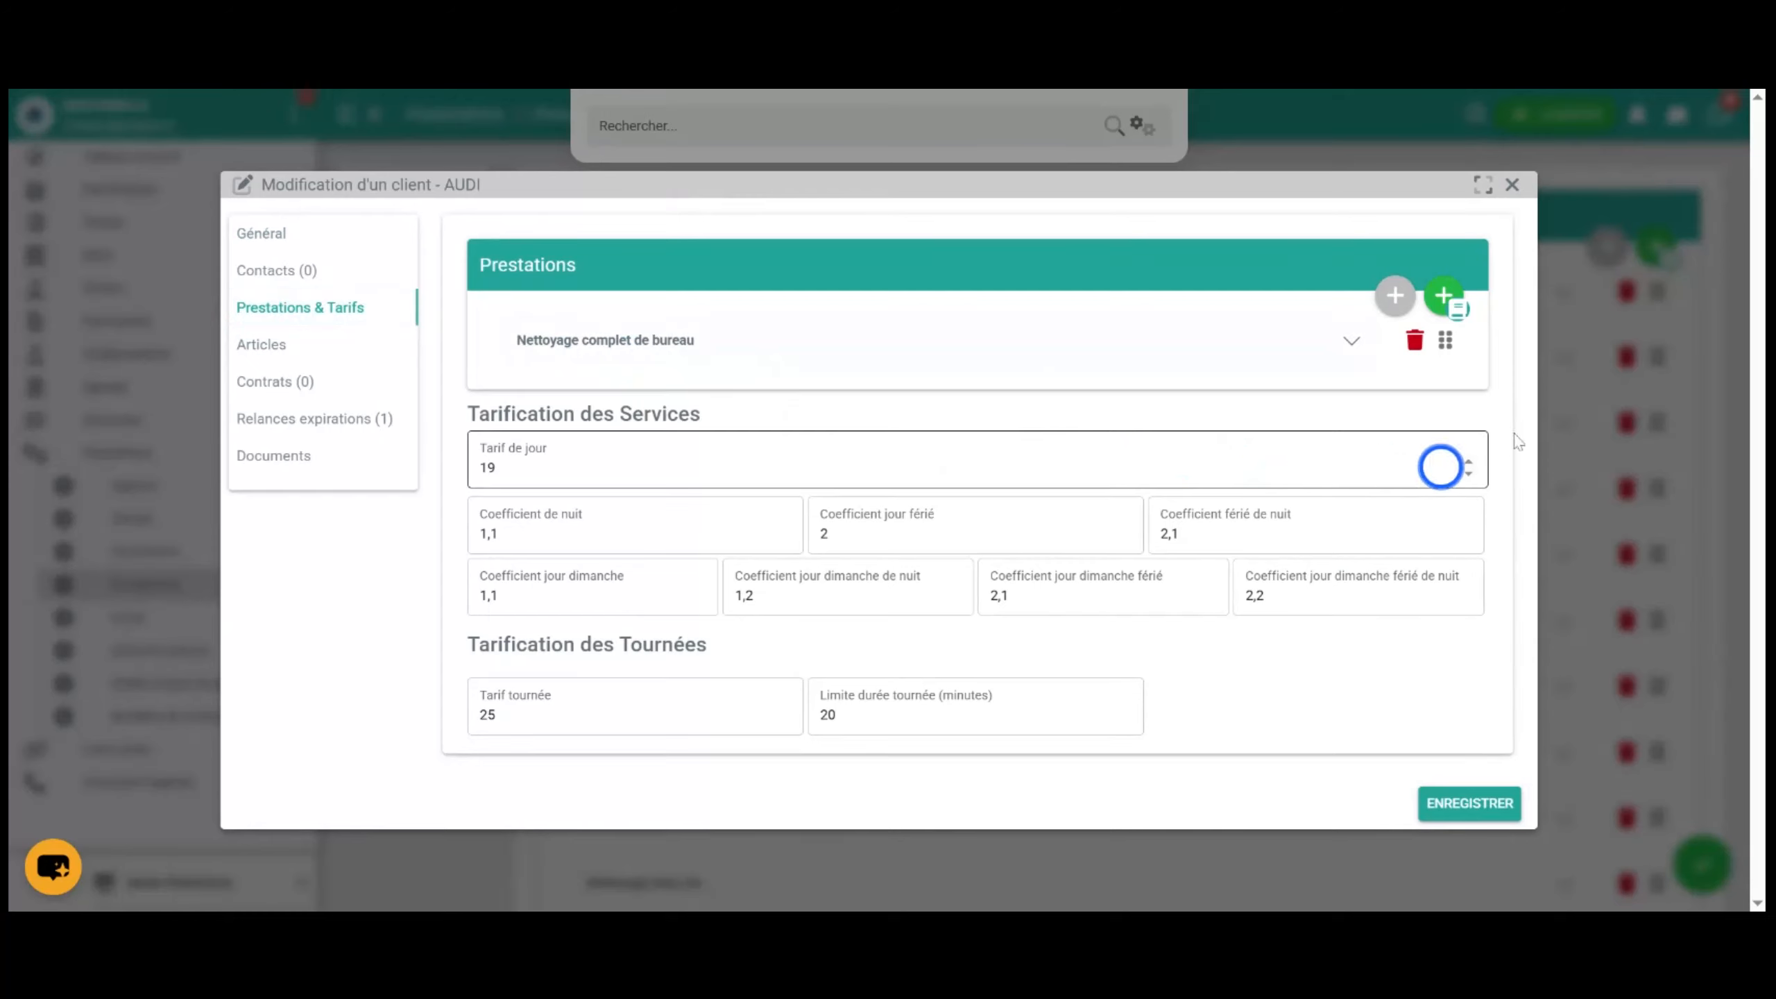
Step: Browse the Prestations Agence catalogue for the AUDI client and close it without selecting a service
left_click(1447, 300)
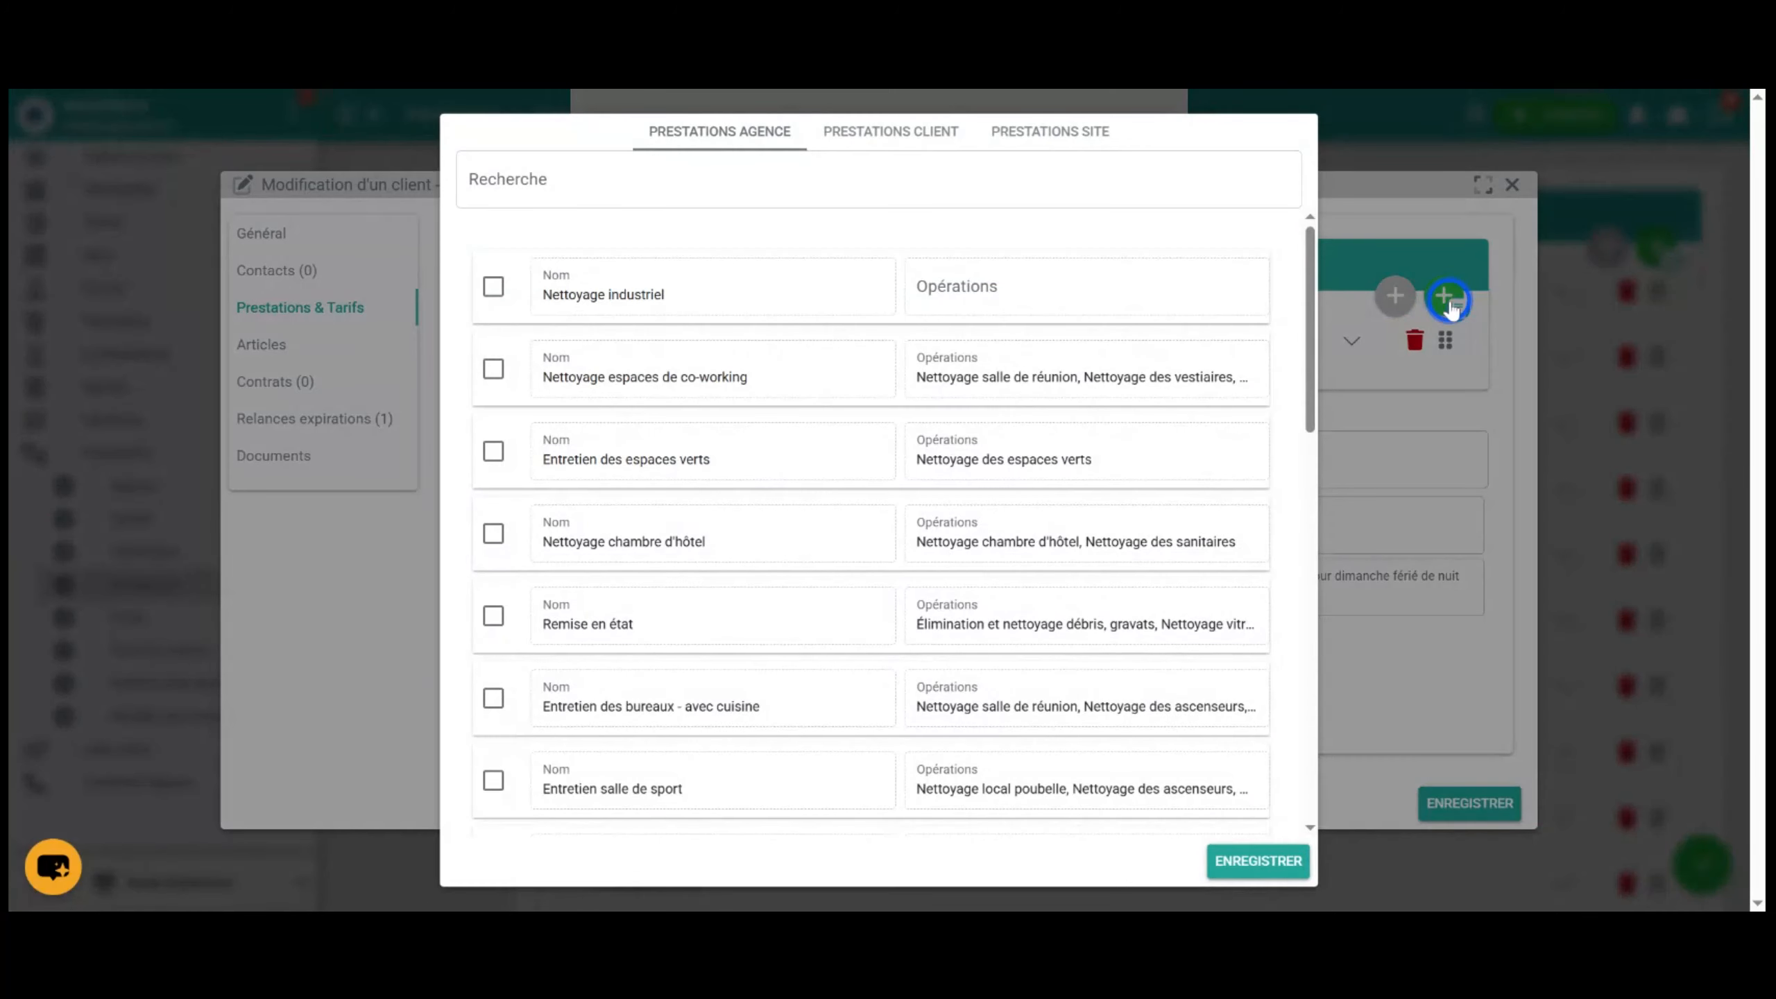
scroll(707, 301, "down", 10)
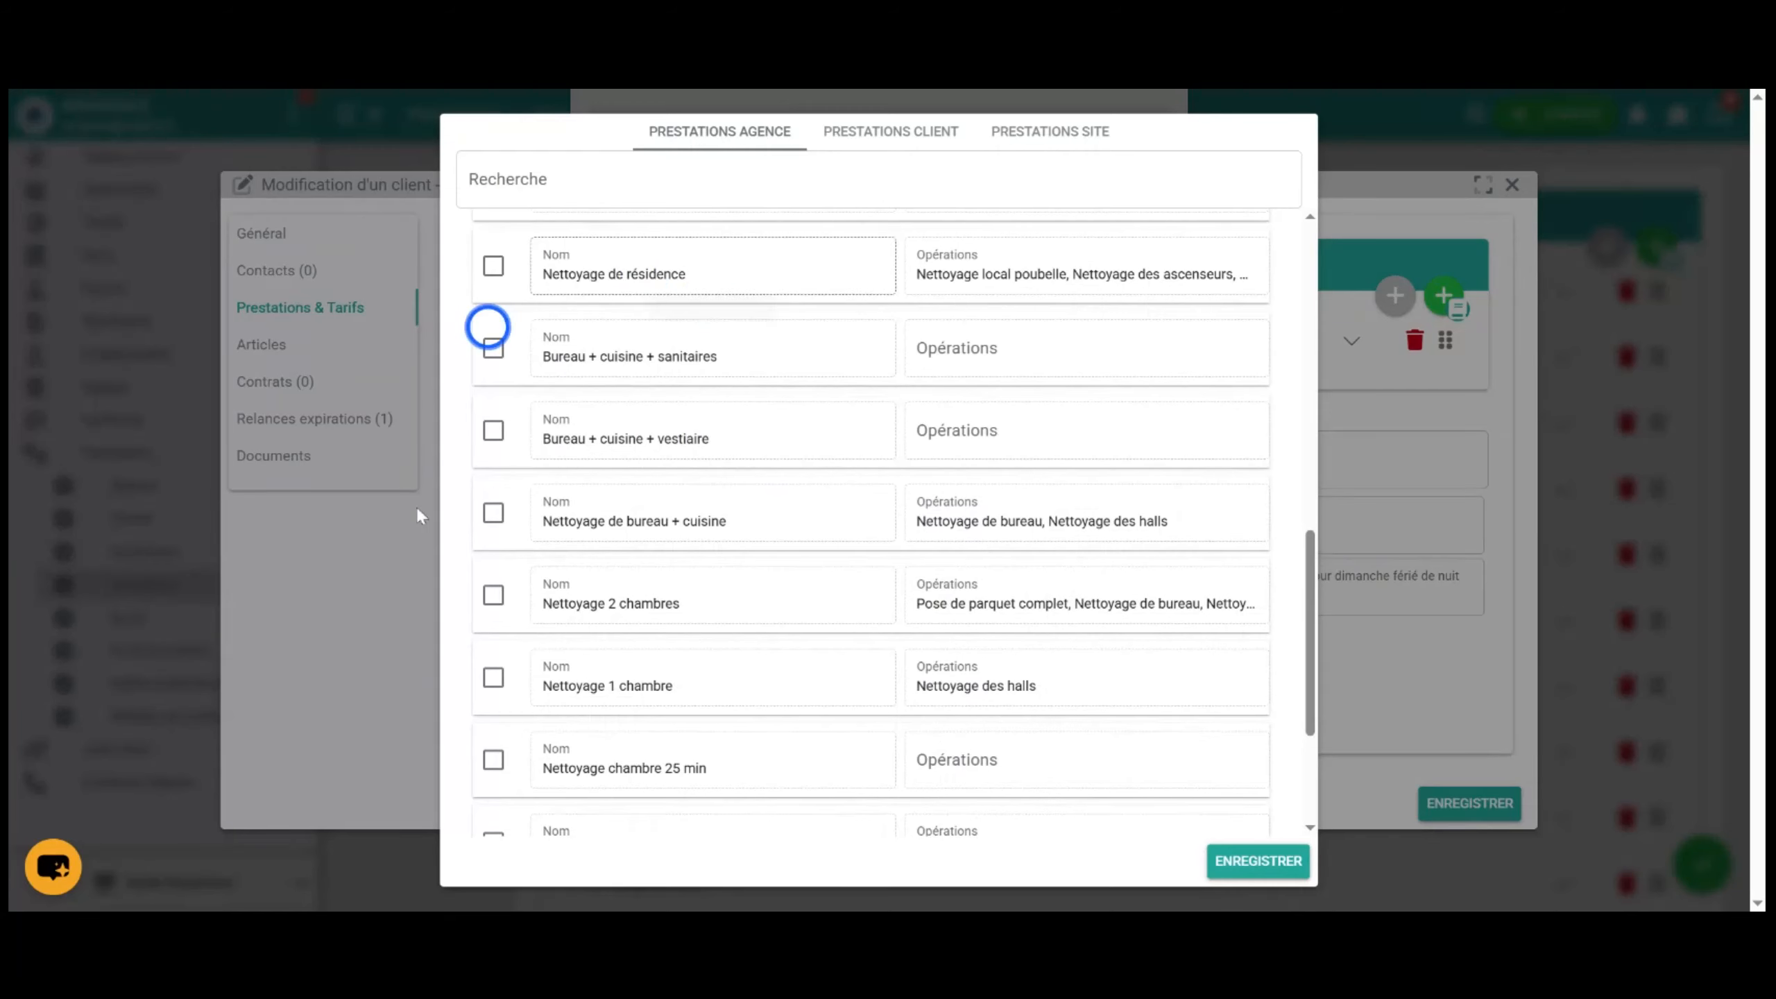
left_click(1519, 465)
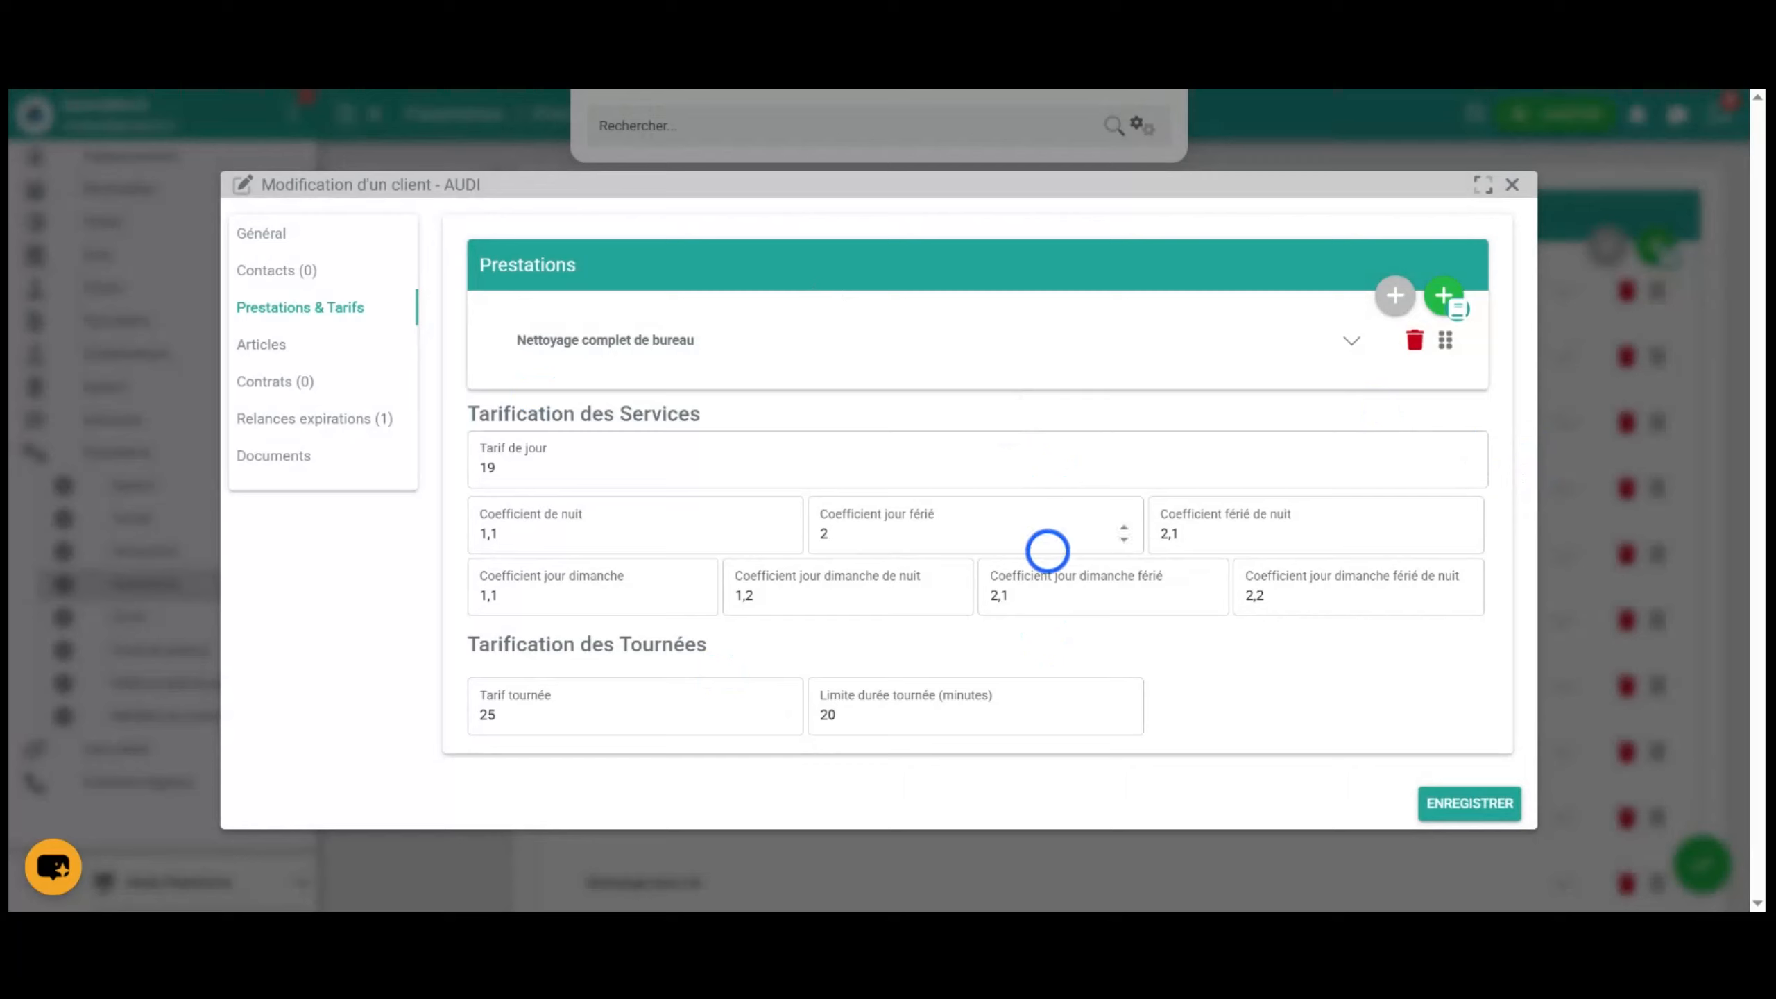
left_click(650, 270)
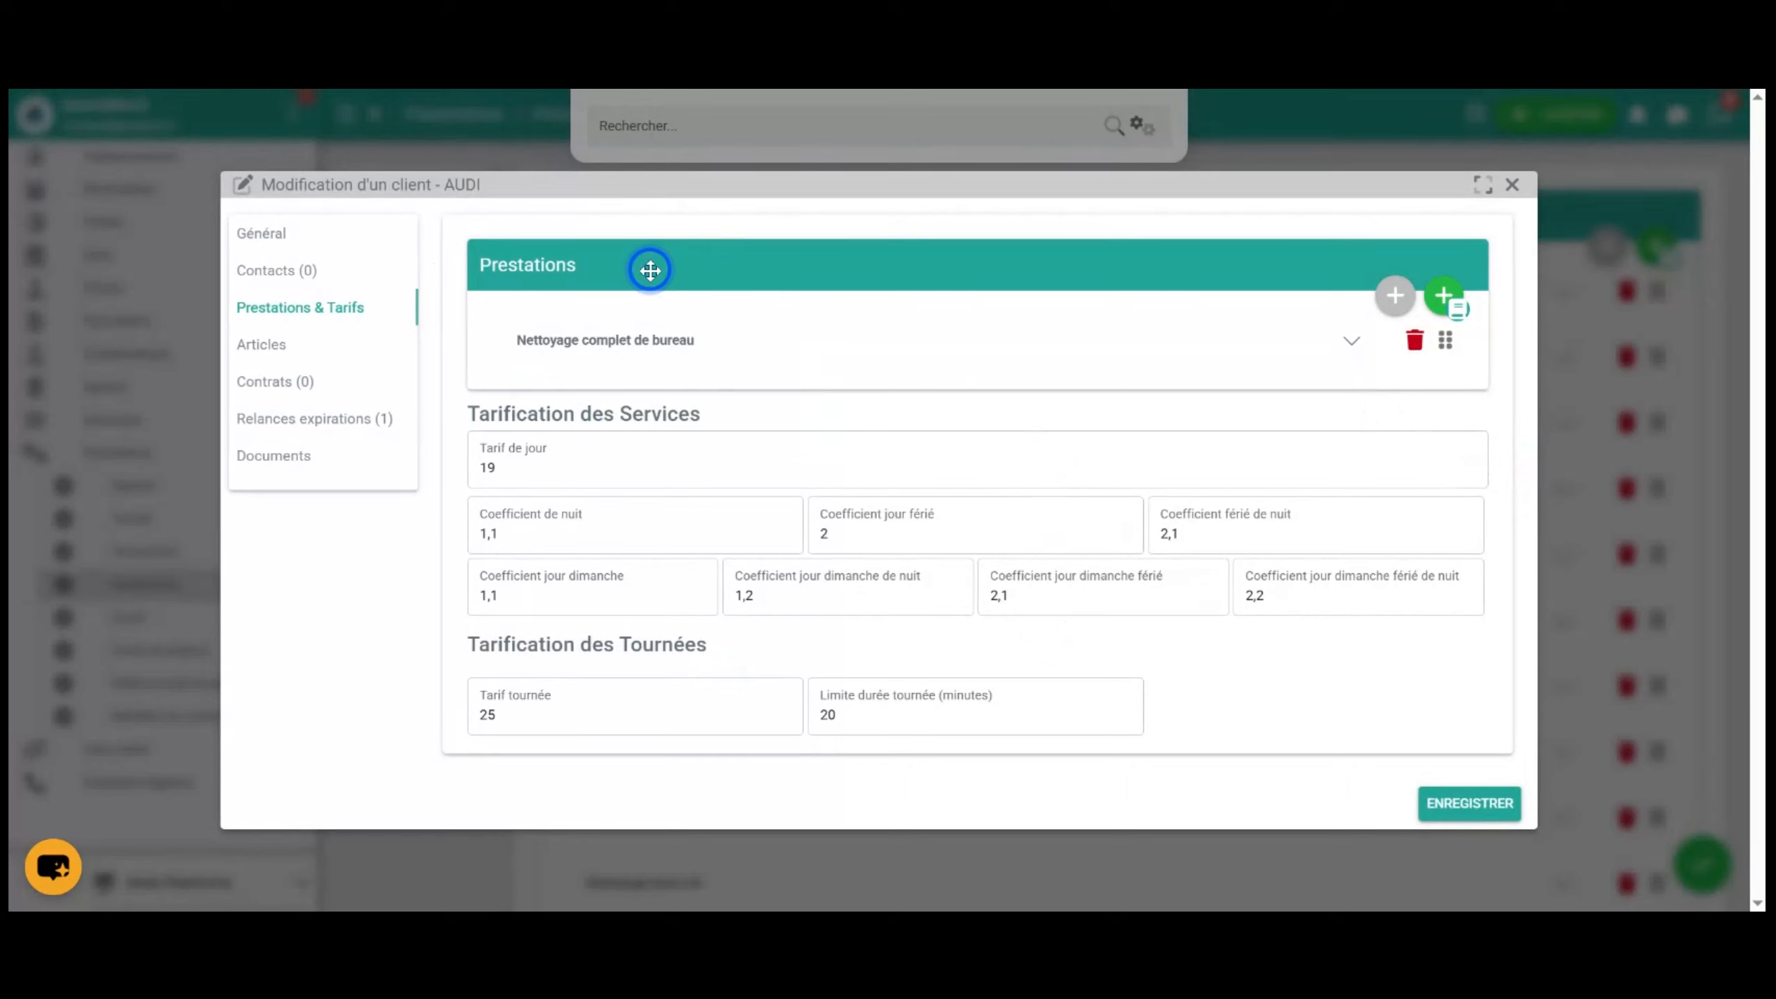